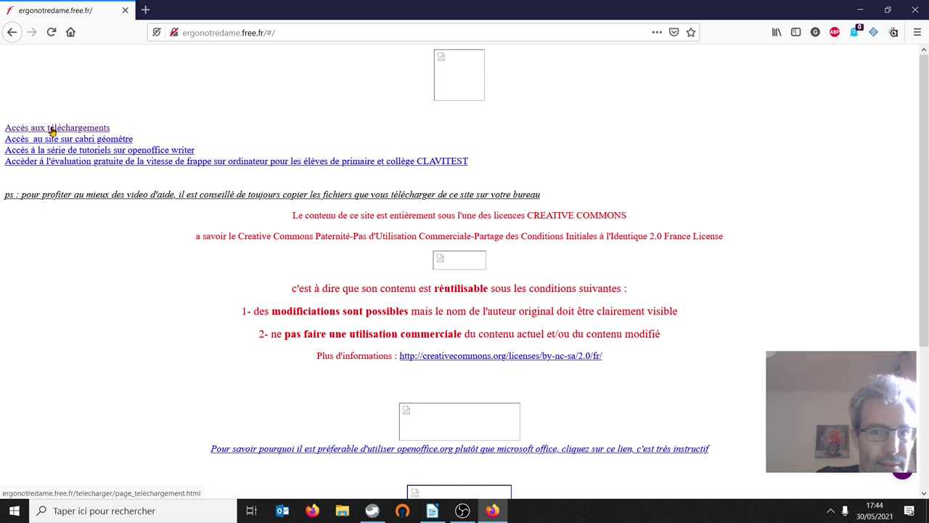
Step: Open the site's downloads page and view the contents of the 'lancement macro' script for reading PDF X-Change files
click(52, 130)
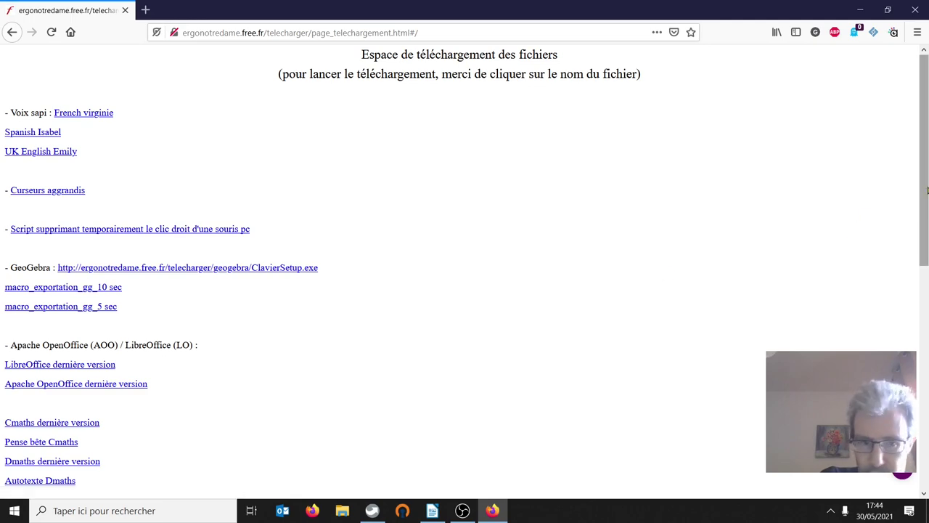
drag(927, 191, 927, 411)
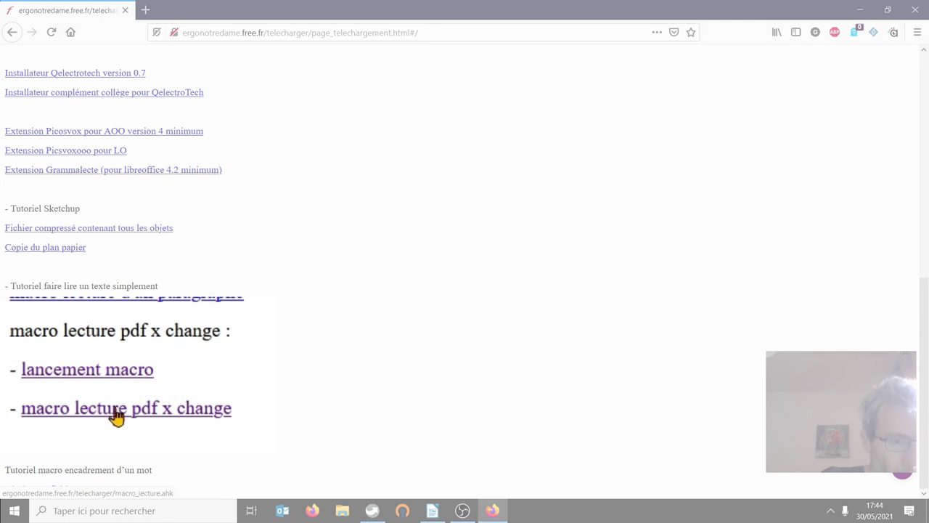
click(88, 372)
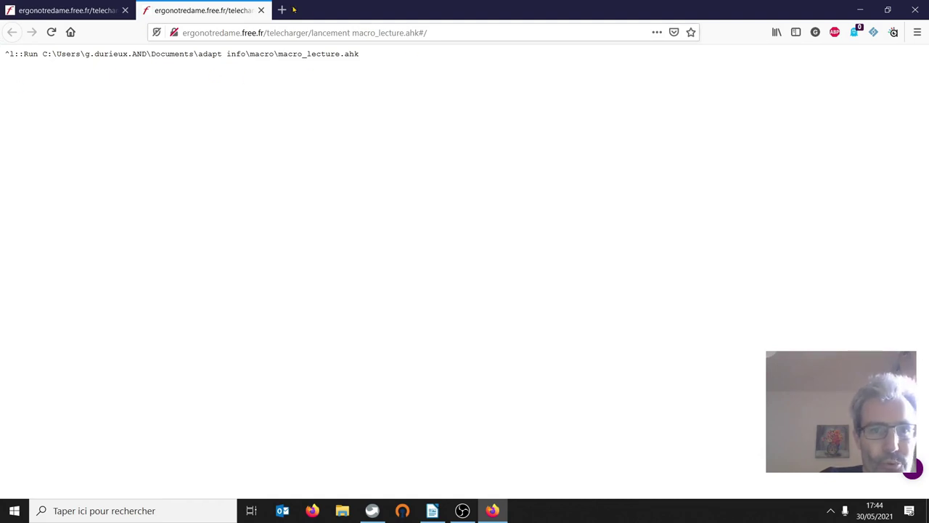
click(261, 11)
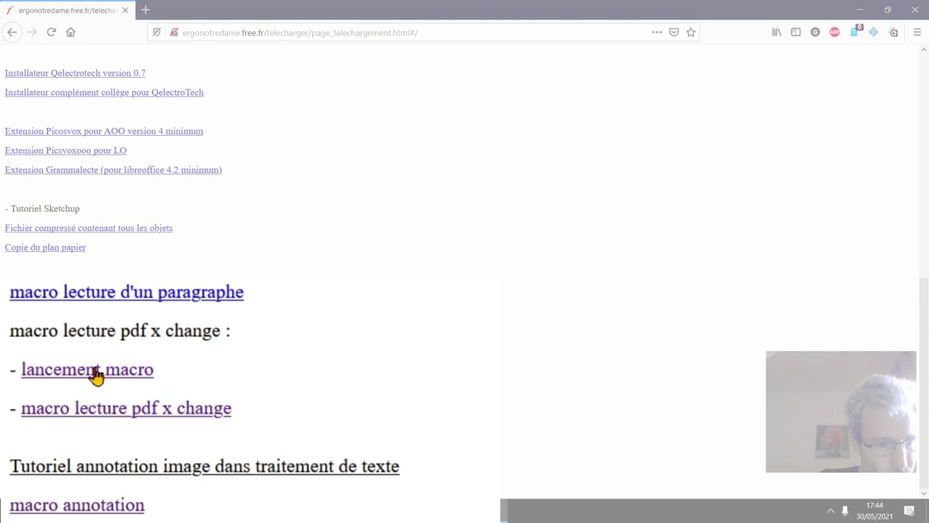
Step: Save the target of the 'lancement macro' link to the desktop as lancement macro_lecture.ahk
right_click(96, 376)
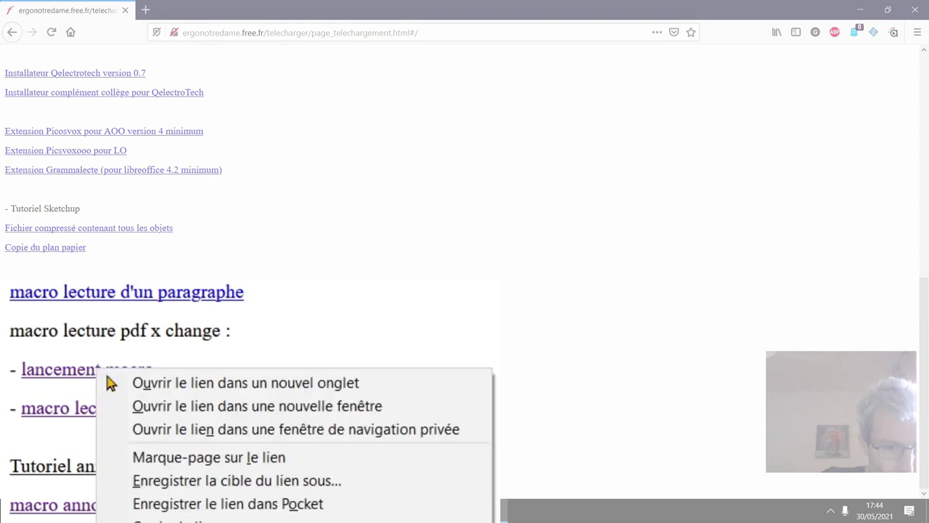
click(242, 480)
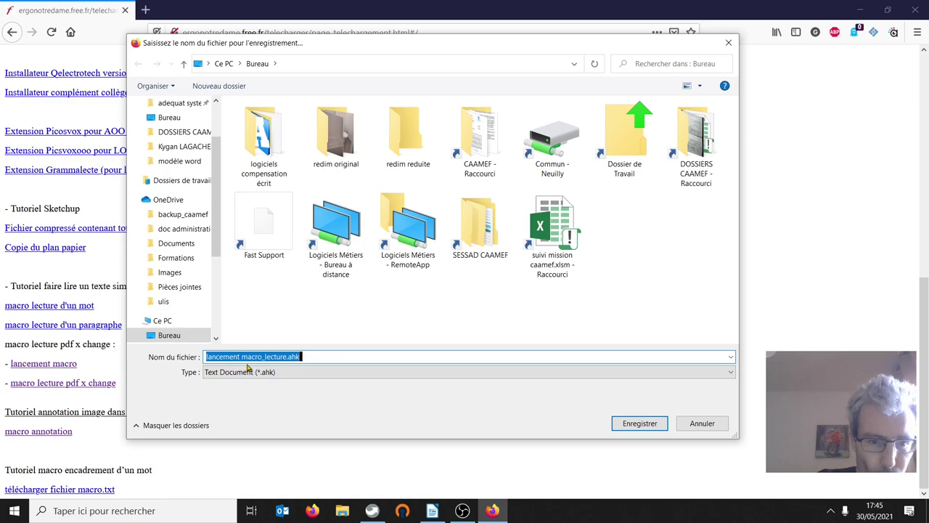
click(640, 423)
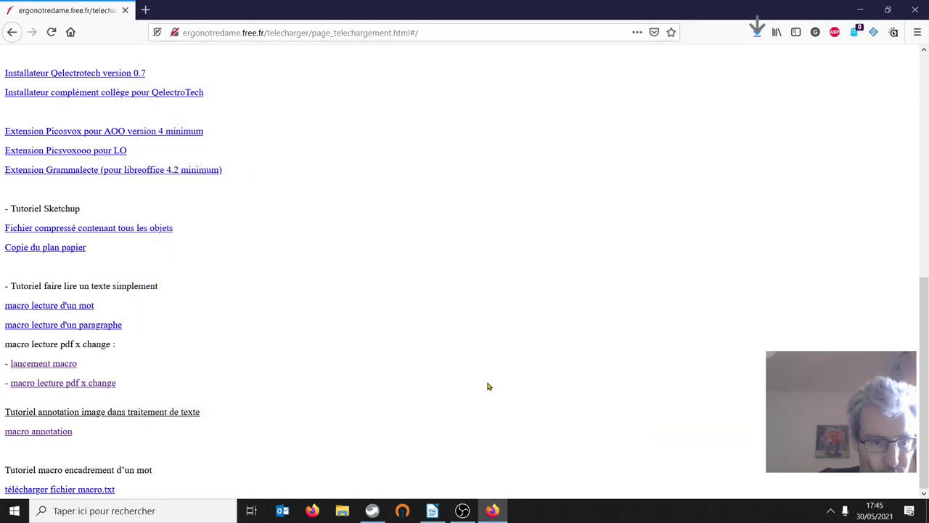
Step: Save the target of the 'macro lecture pdf x change' link to the desktop as macro_lecture.ahk
right_click(28, 389)
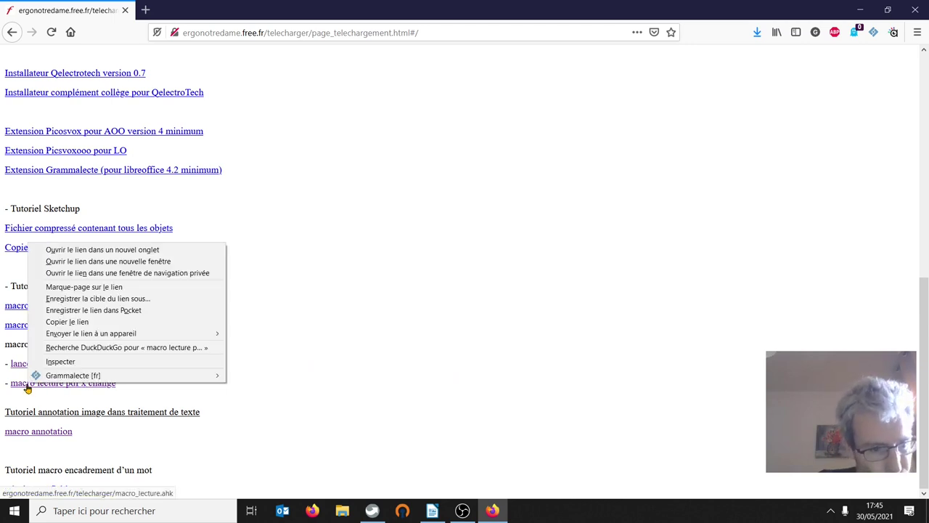
click(81, 303)
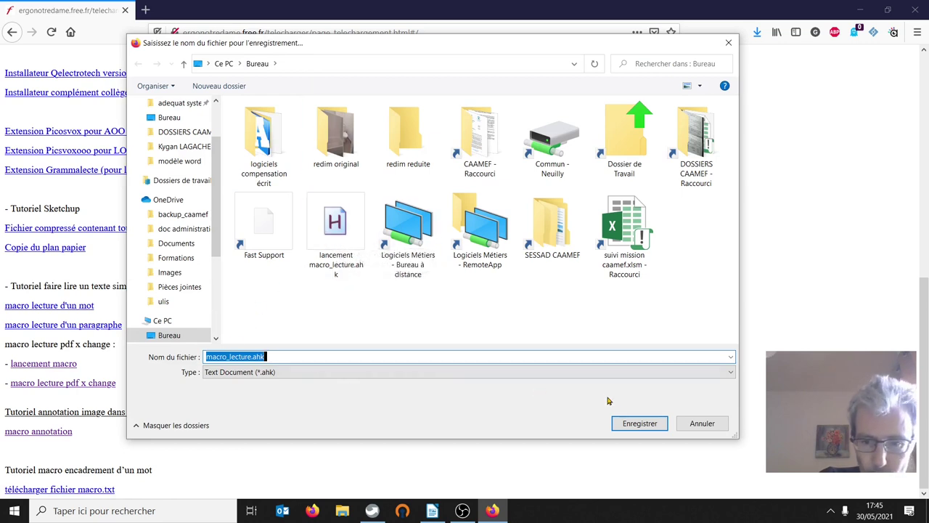
click(632, 427)
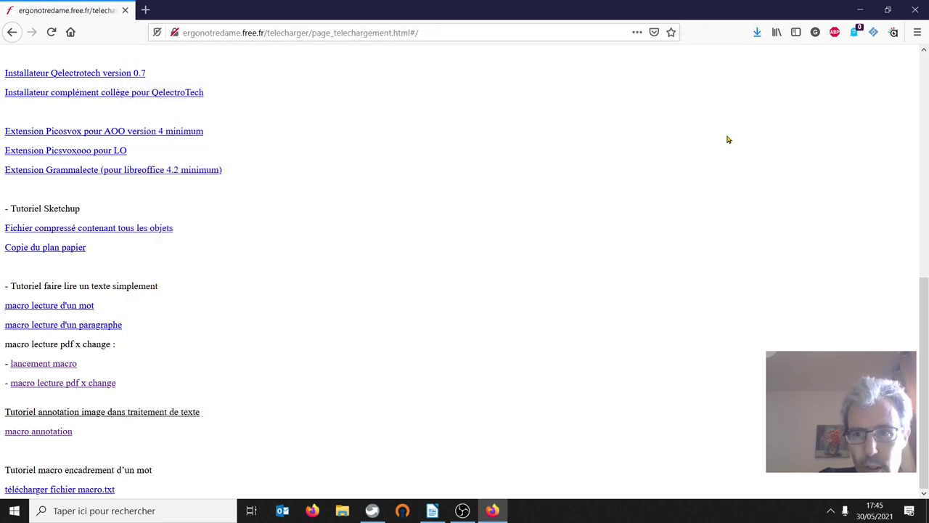
Step: Check the recent downloads for the two .ahk files and close the browser
click(758, 32)
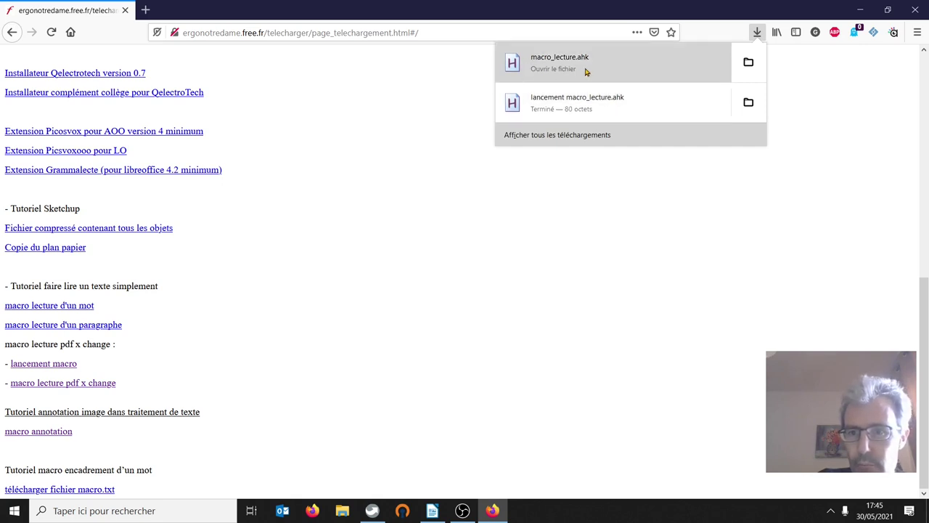
click(916, 10)
click(916, 10)
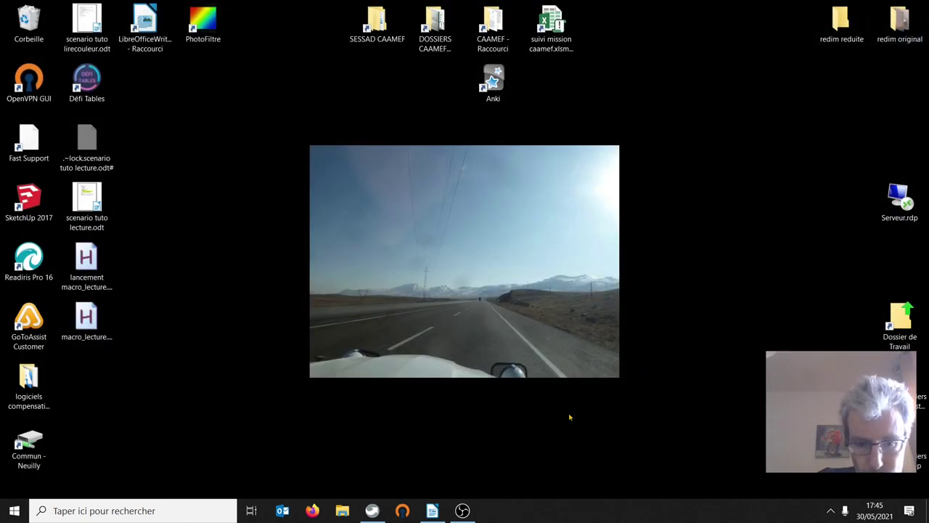
Step: In the LibreOffice Writer outline, strike through the prerequisite about downloading the two files and highlight 'éditer le fichier lanceur'
click(439, 514)
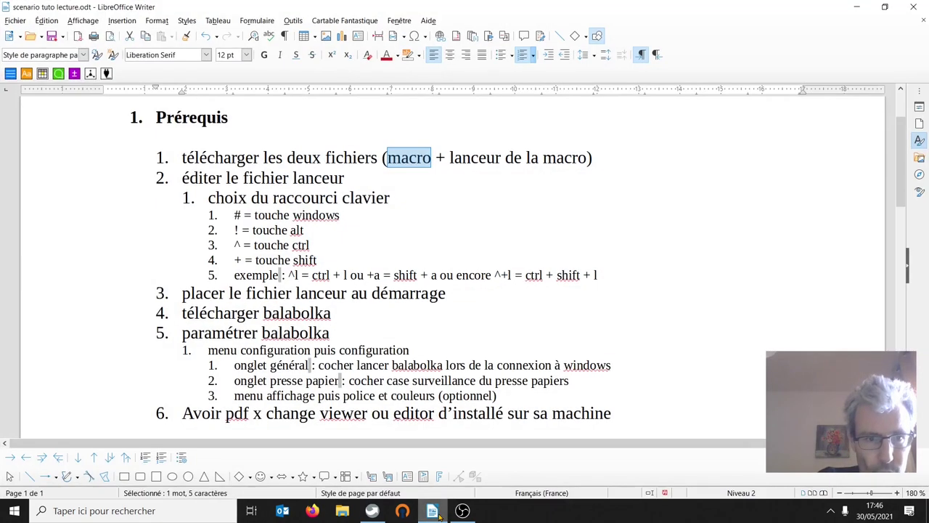
drag(593, 157, 152, 160)
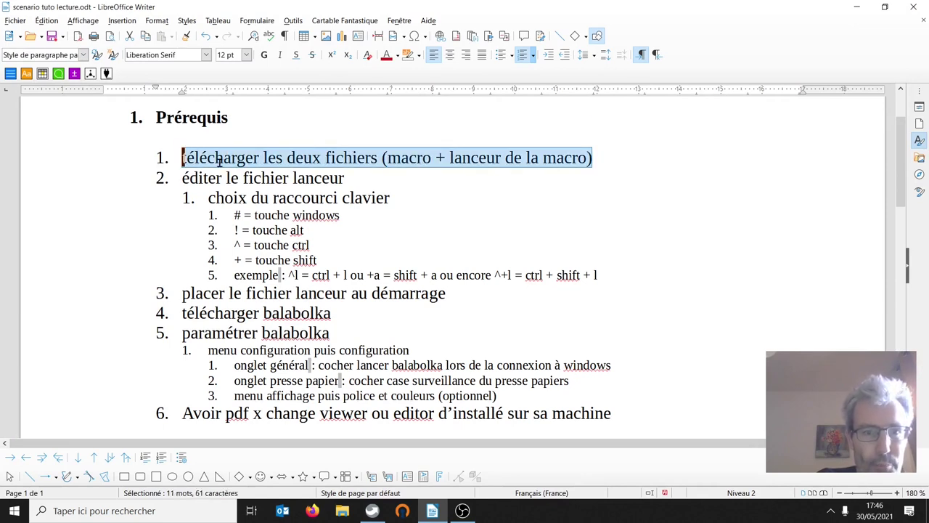
click(311, 57)
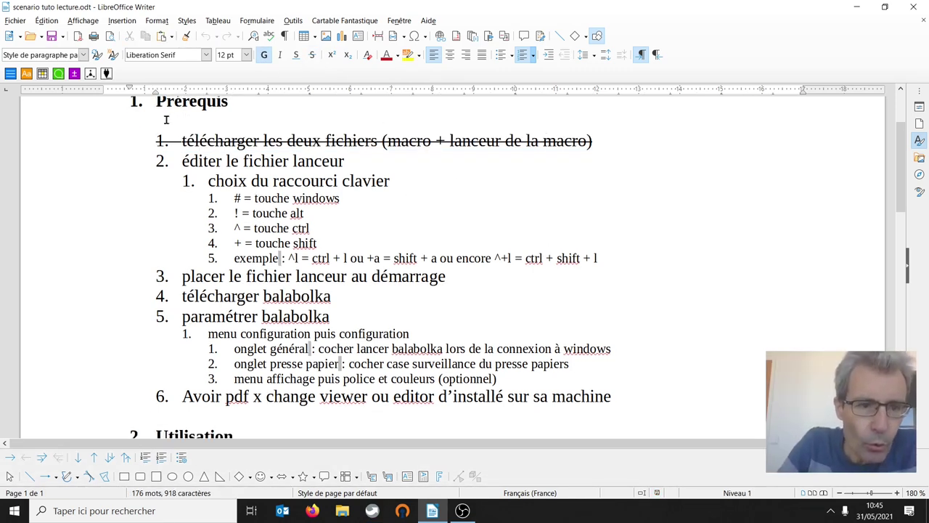
drag(175, 161, 348, 164)
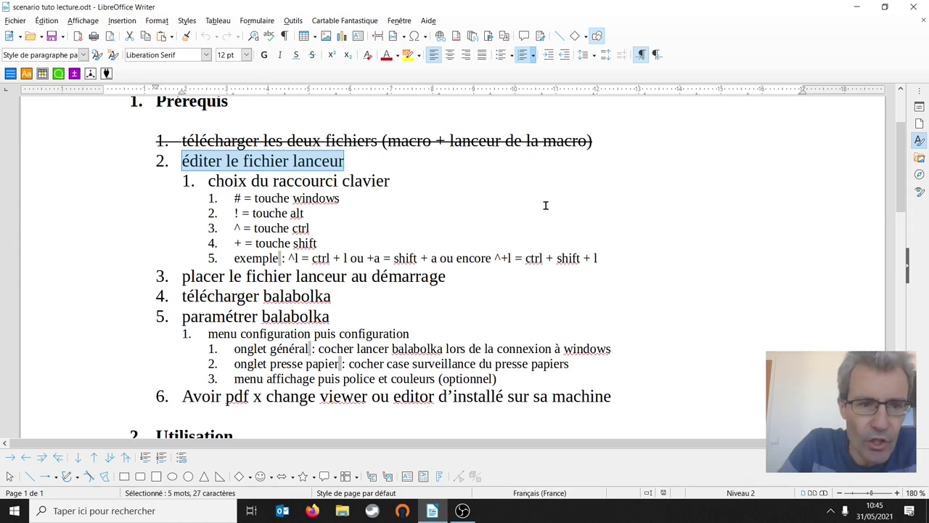
click(857, 7)
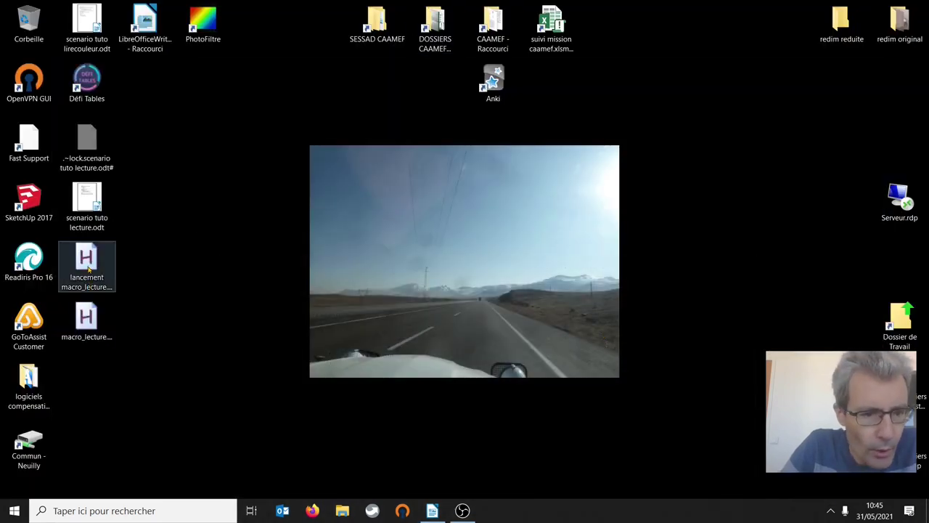
Step: Move the lancement macro_lecture.ahk and macro_lecture.ahk icons to an empty desktop area, one above the other
drag(140, 263, 61, 347)
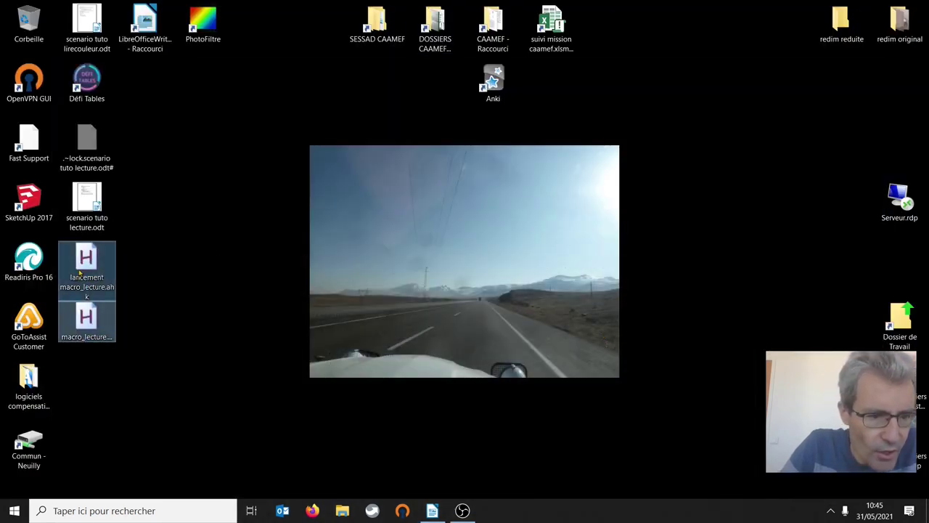
drag(78, 276, 196, 272)
click(213, 327)
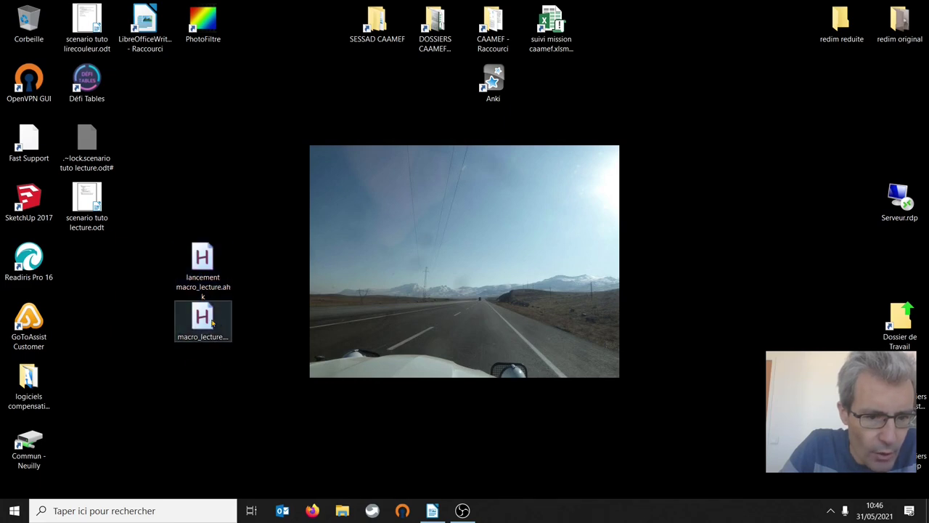
drag(208, 334, 203, 407)
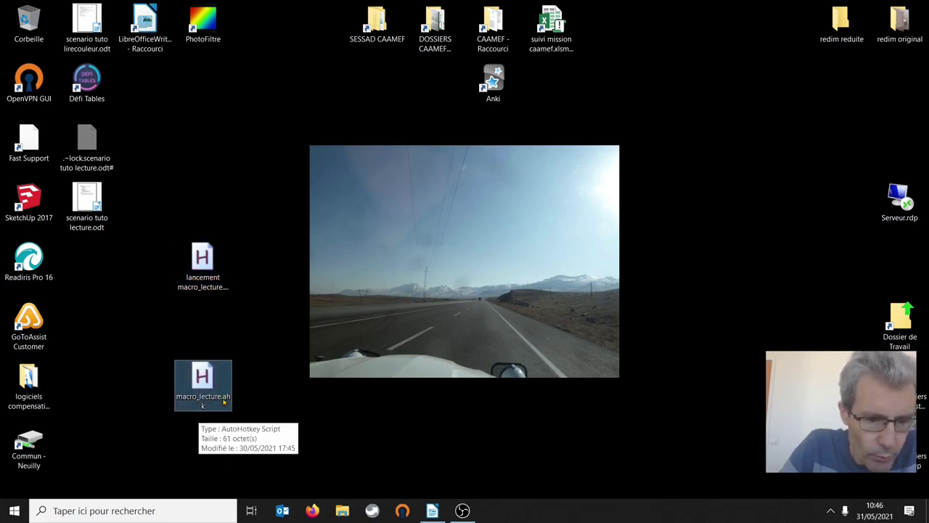
click(204, 259)
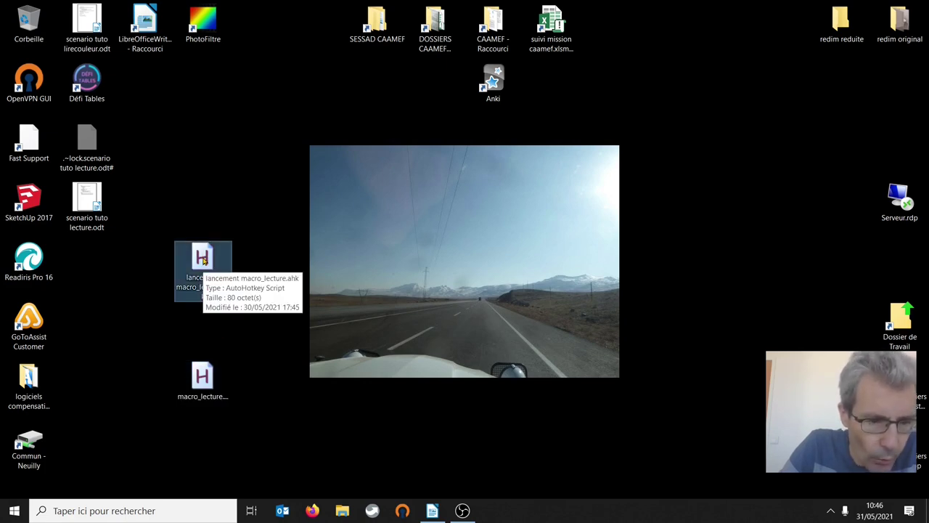
drag(204, 259, 208, 308)
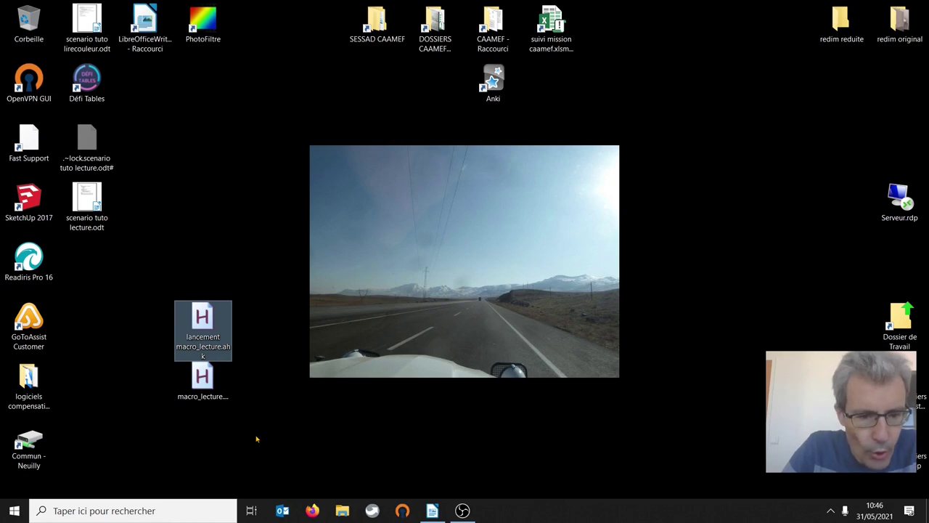
Step: Move lancement macro_lecture.ahk and macro_lecture.ahk from the desktop into the Documents\adapt info\macro folder
drag(141, 272, 262, 427)
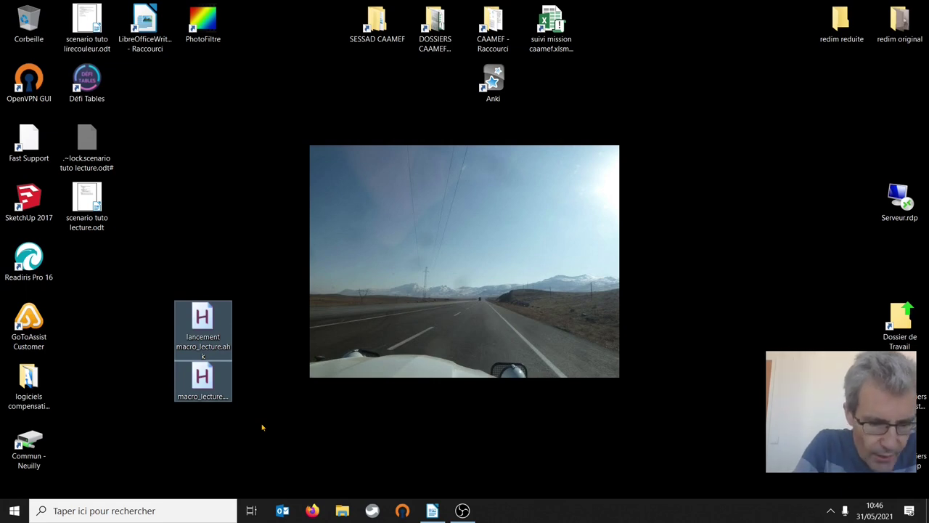
right_click(199, 328)
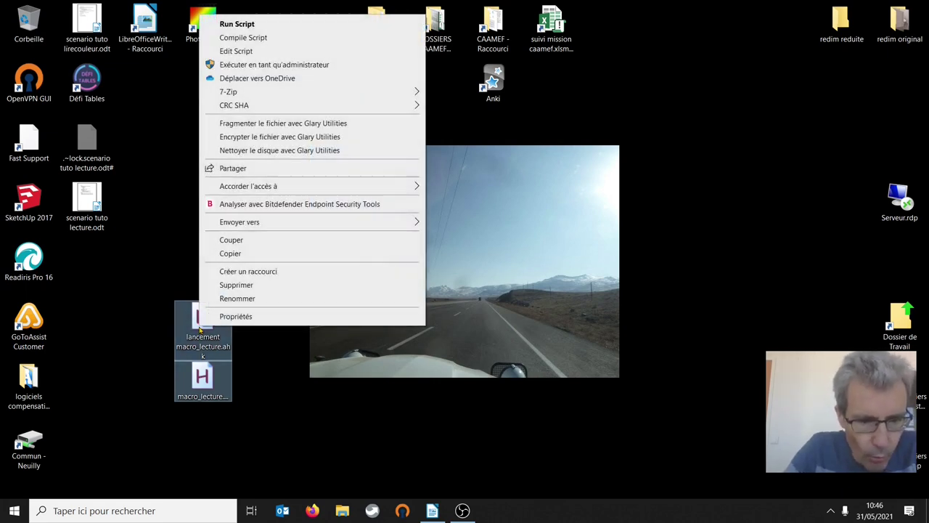
click(242, 245)
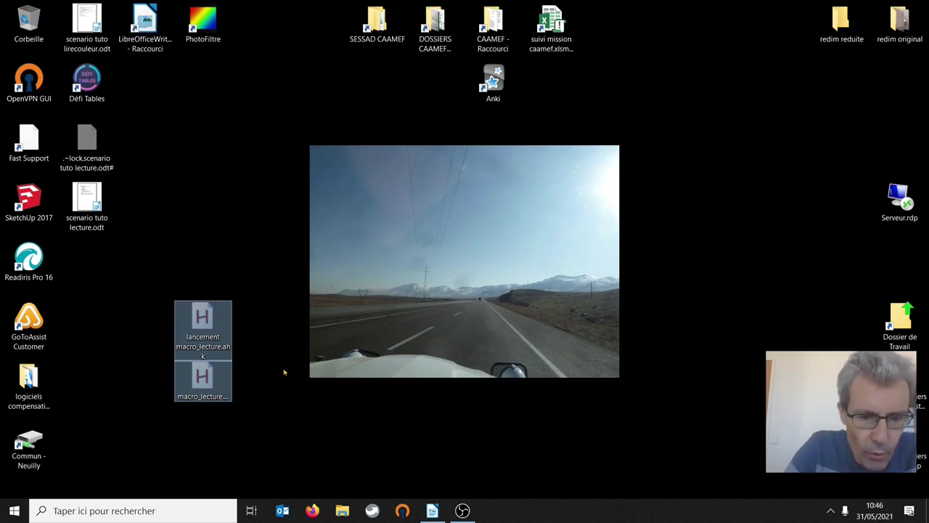
click(345, 510)
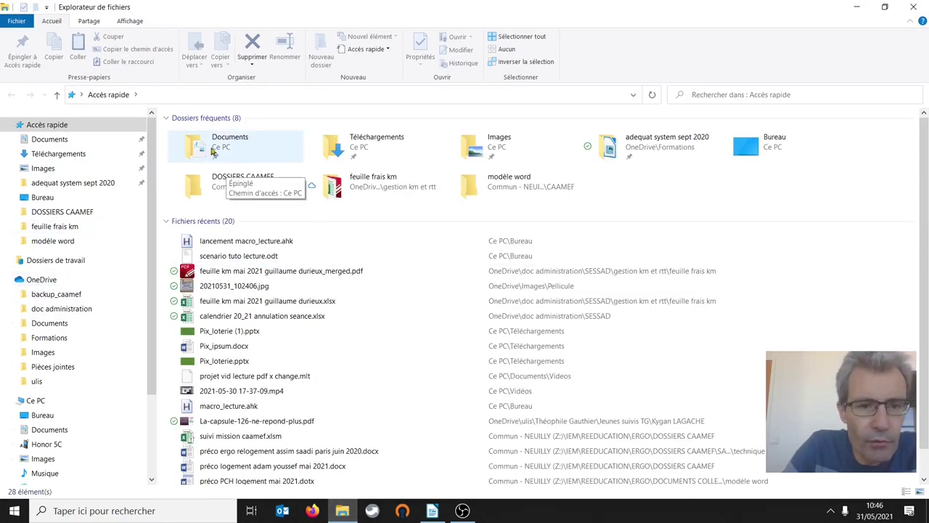
click(37, 144)
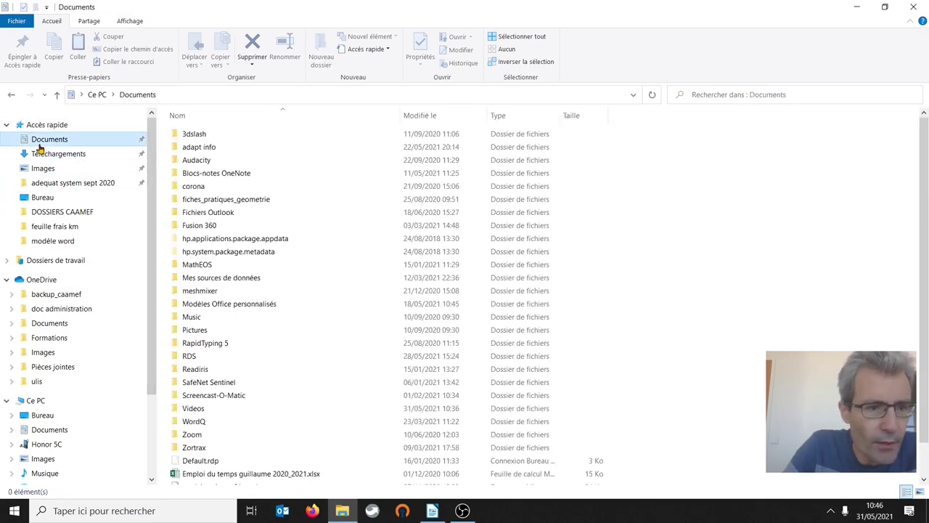
double_click(199, 150)
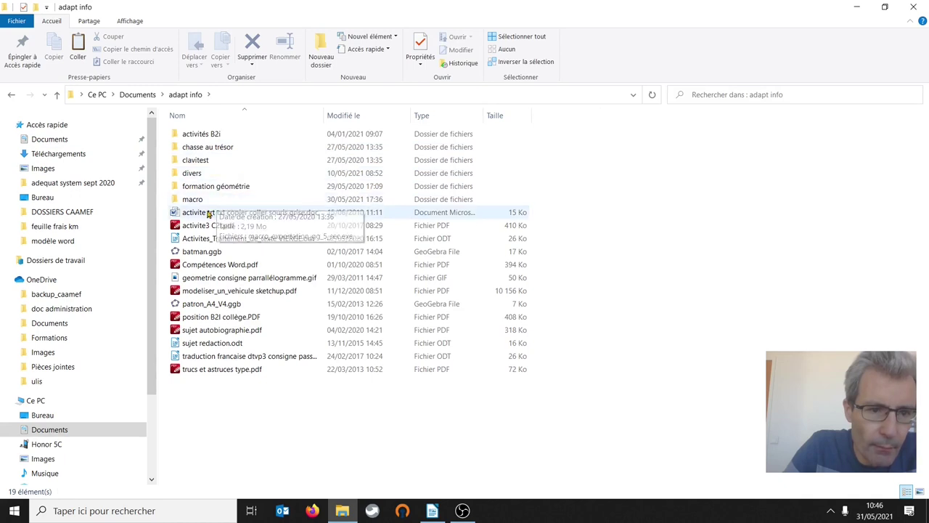
double_click(203, 202)
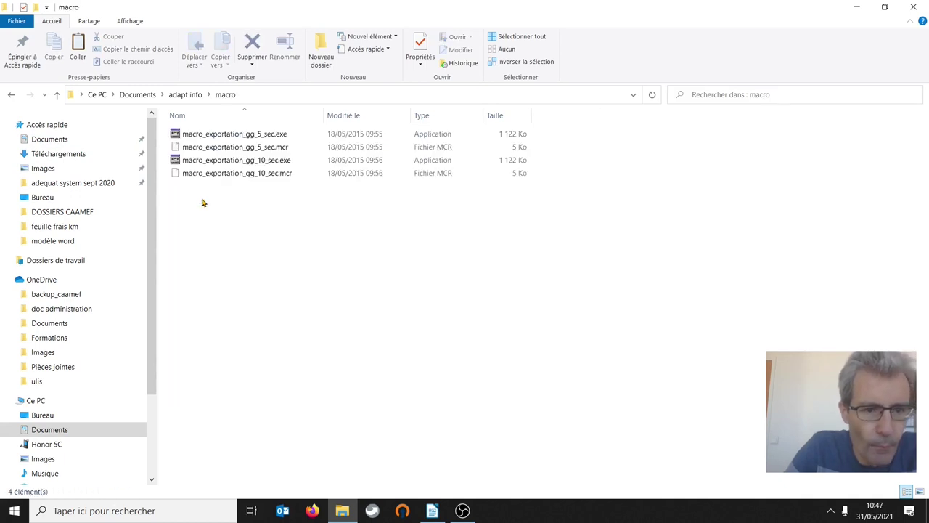
right_click(244, 233)
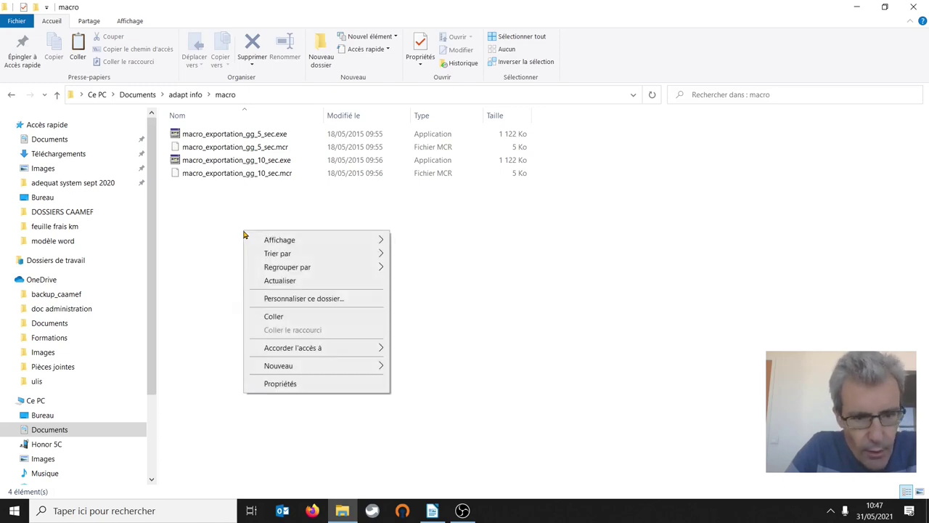
key(ctrl+v)
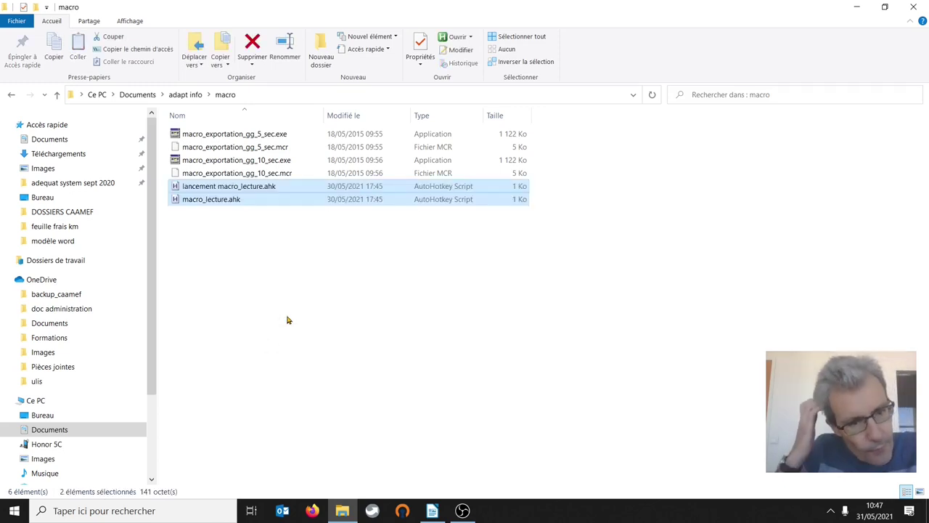
click(240, 242)
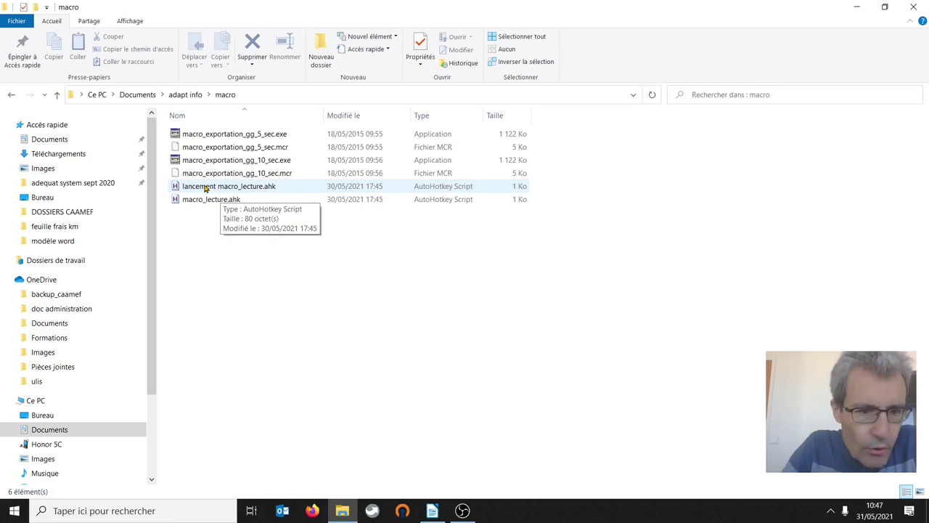
right_click(206, 188)
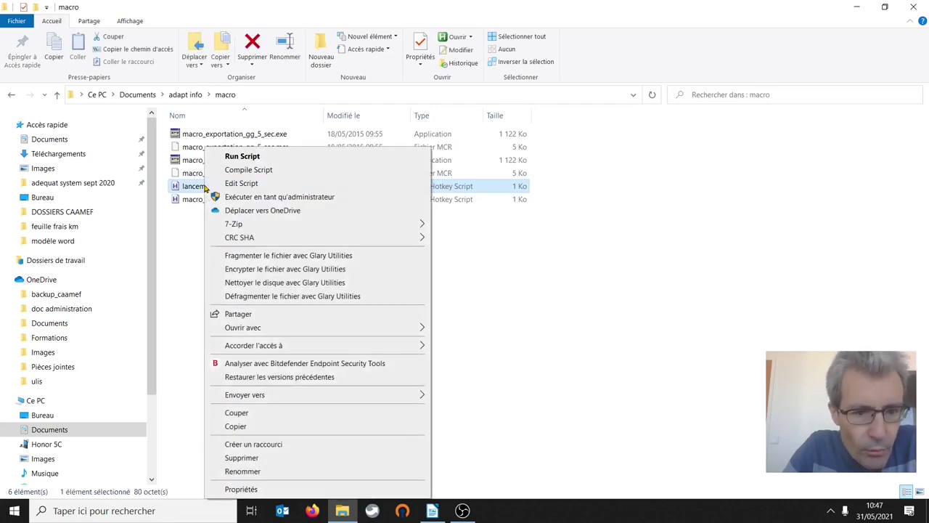
mouse_move(276, 334)
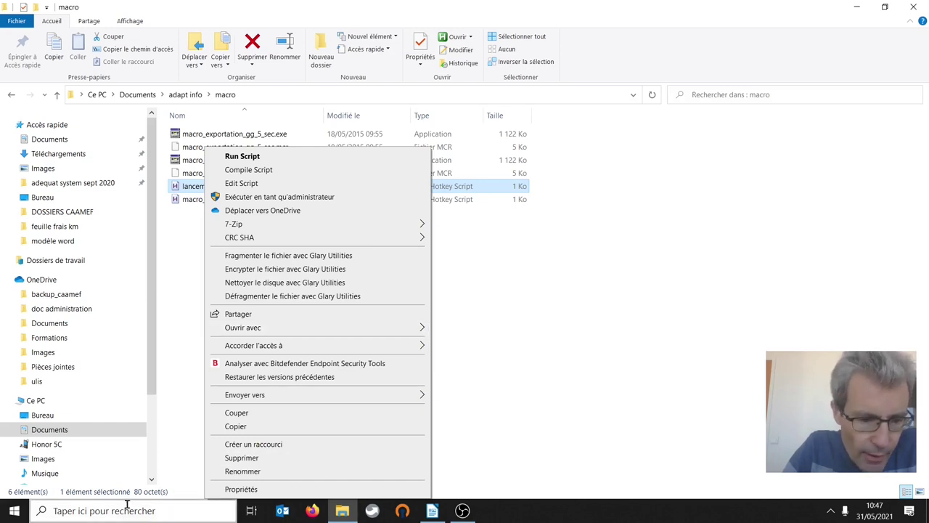
Step: Find Bloc-notes with the Windows search and open it
click(104, 510)
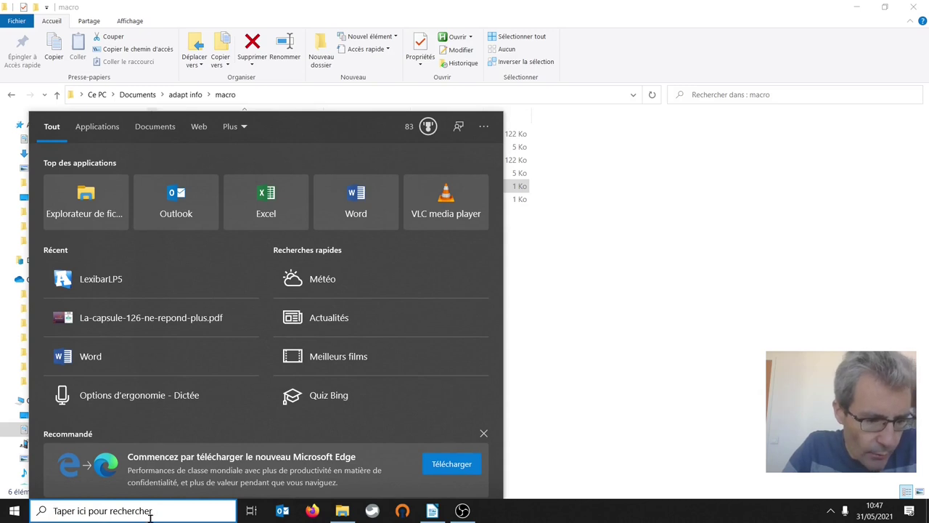
text(bloc)
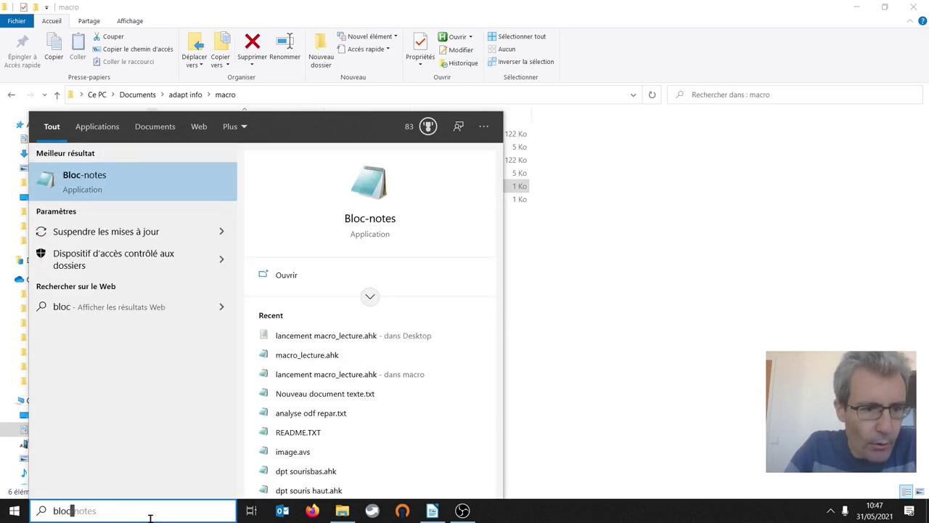
click(84, 187)
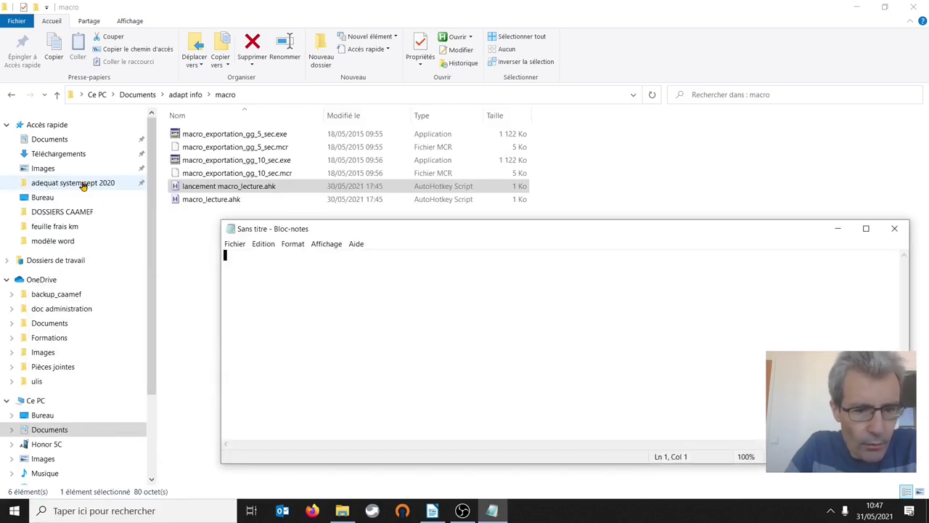
Step: Start opening a file in Bloc-notes and browse to the Documents\adapt info\macro folder
click(234, 244)
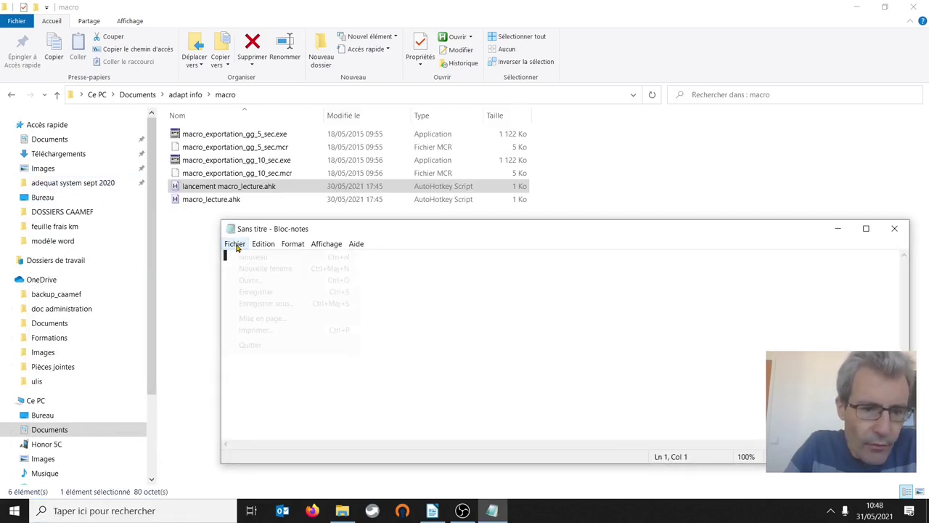
click(250, 281)
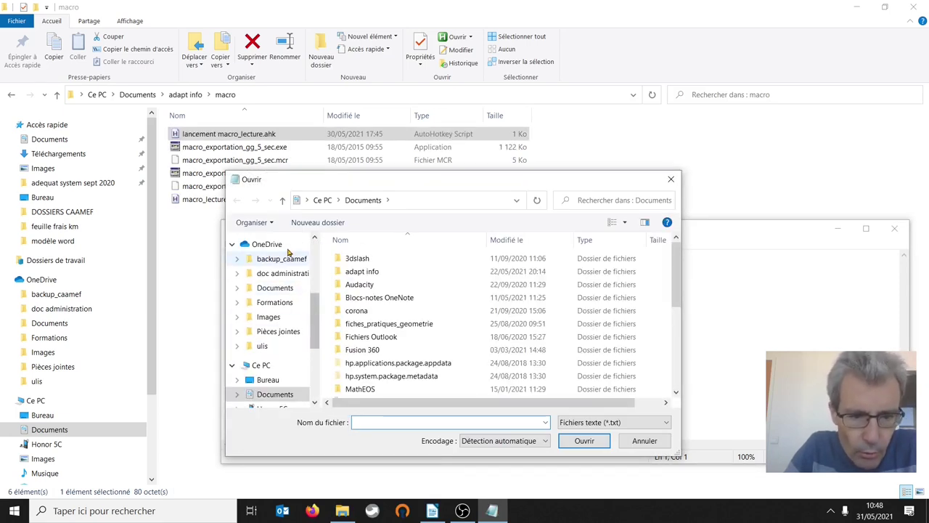
scroll(287, 254, up, 4)
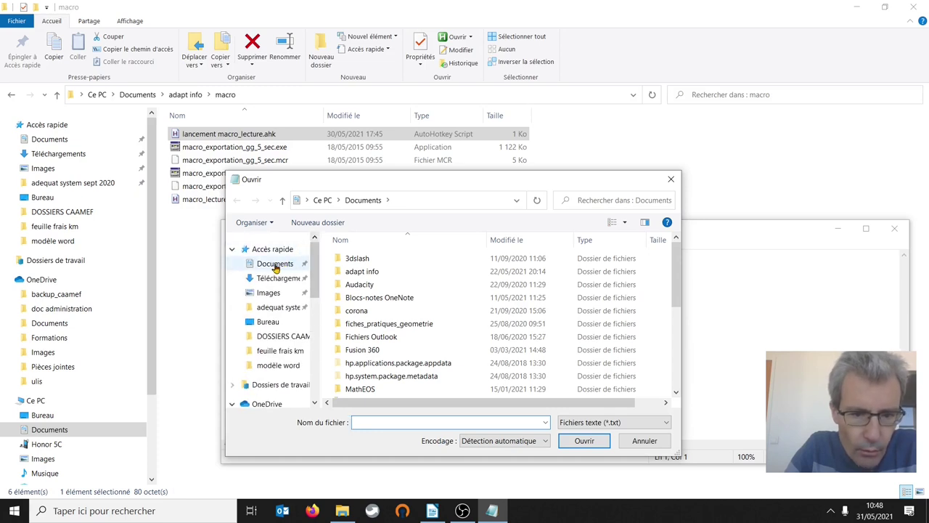
click(276, 265)
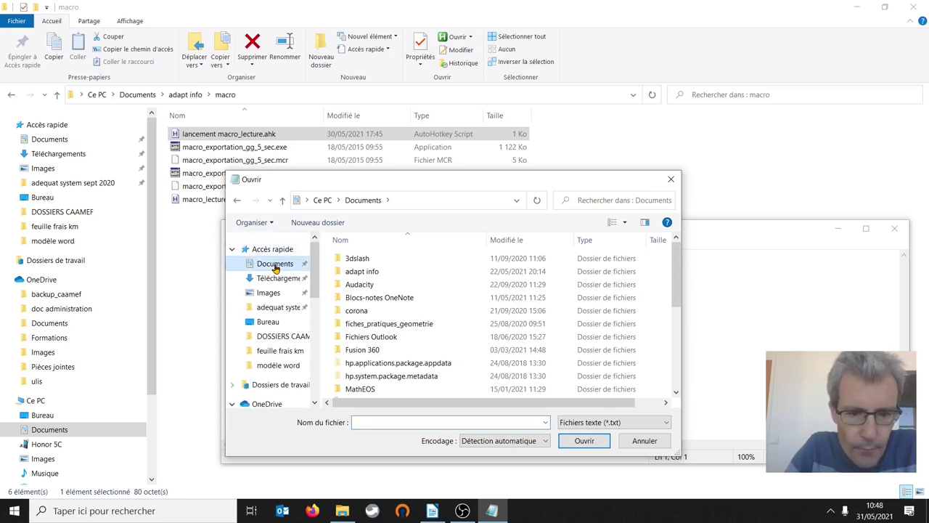
double_click(363, 271)
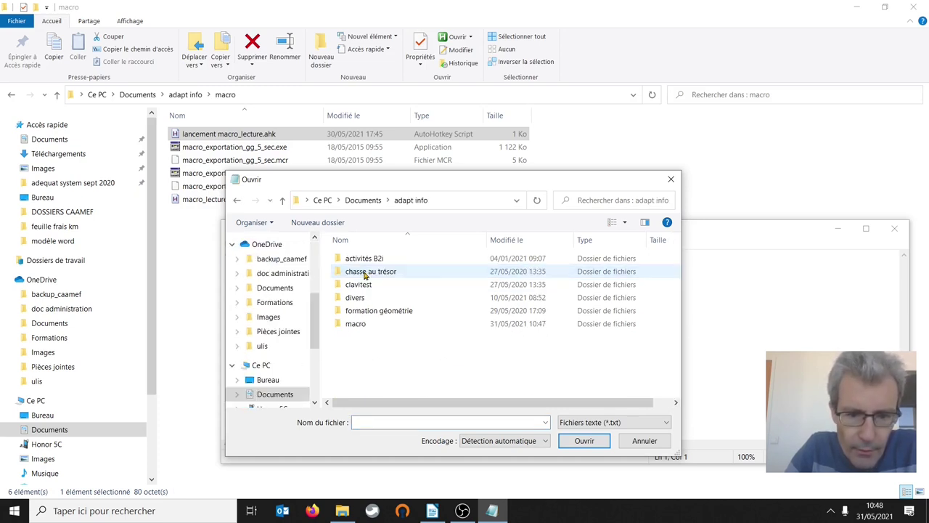
double_click(356, 324)
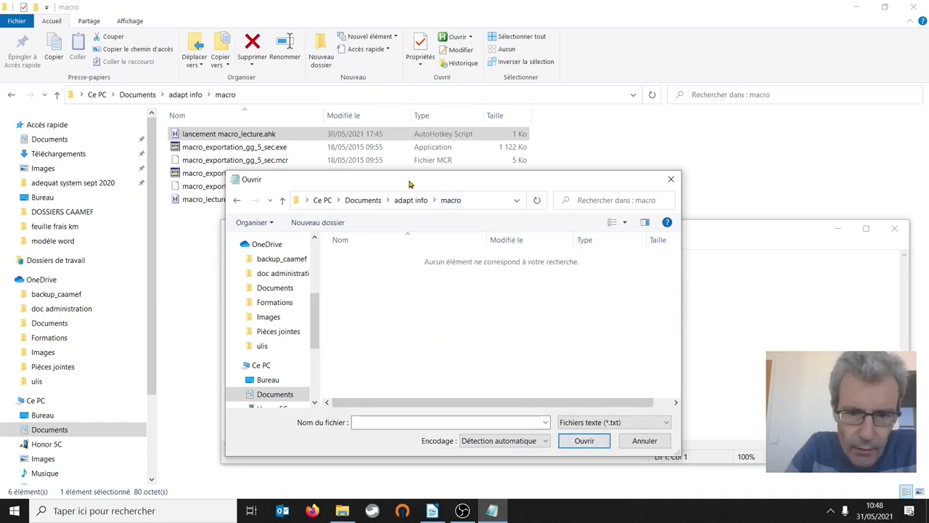
drag(409, 183, 426, 83)
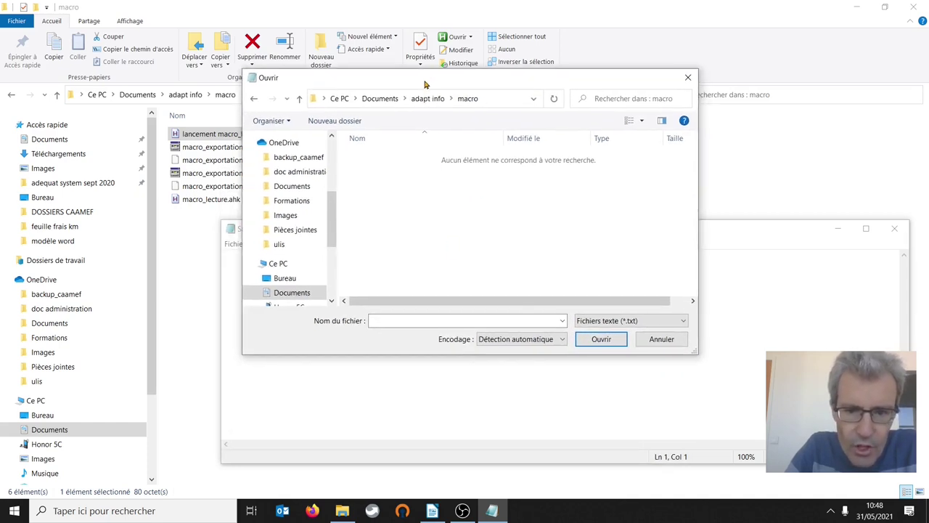
Step: Show all file types (*.*) and open lancement macro_lecture.ahk
click(606, 323)
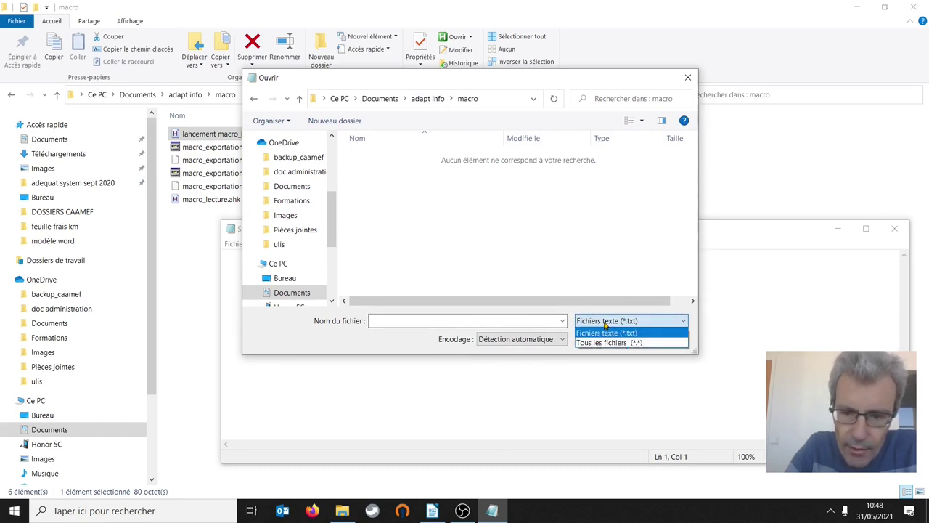
click(607, 342)
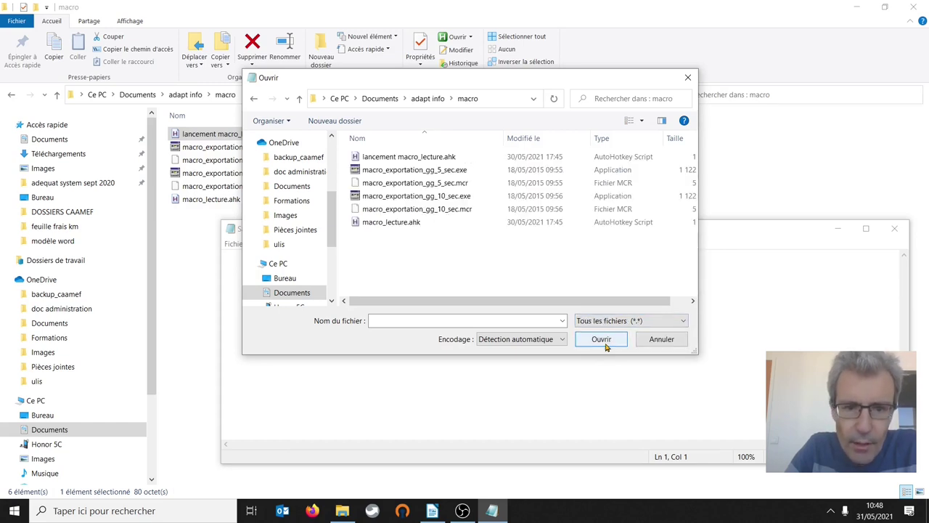
click(400, 158)
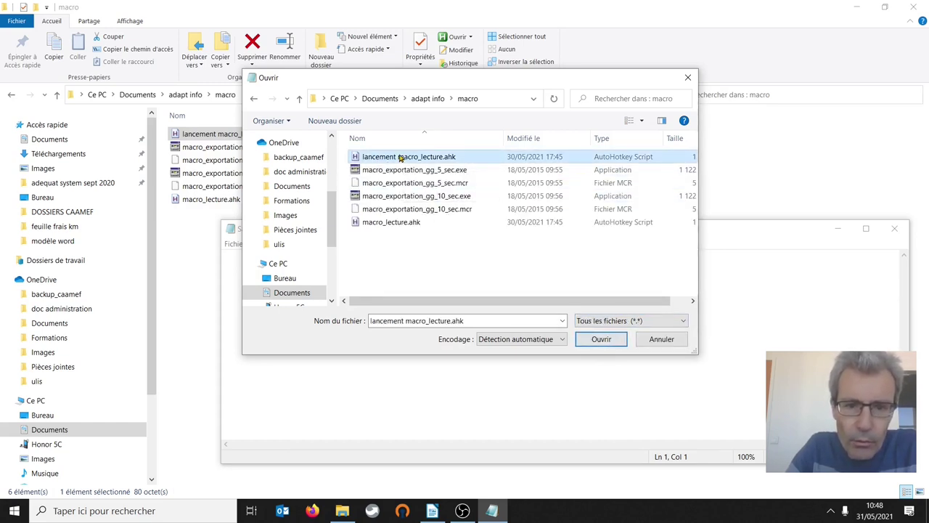
click(600, 339)
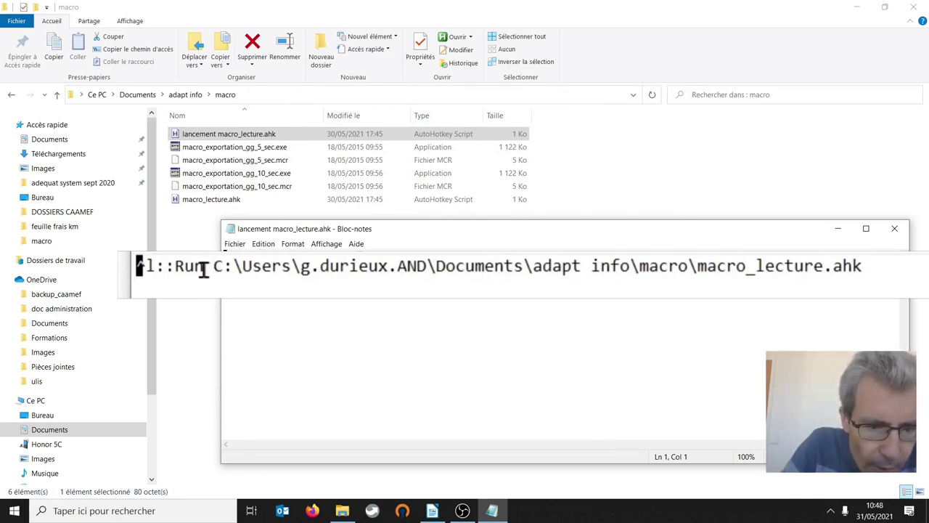
Step: Examine the shortcut and the script path in the launcher's Run line, and check the modifier key symbols in the LibreOffice Writer outline
drag(204, 269, 134, 283)
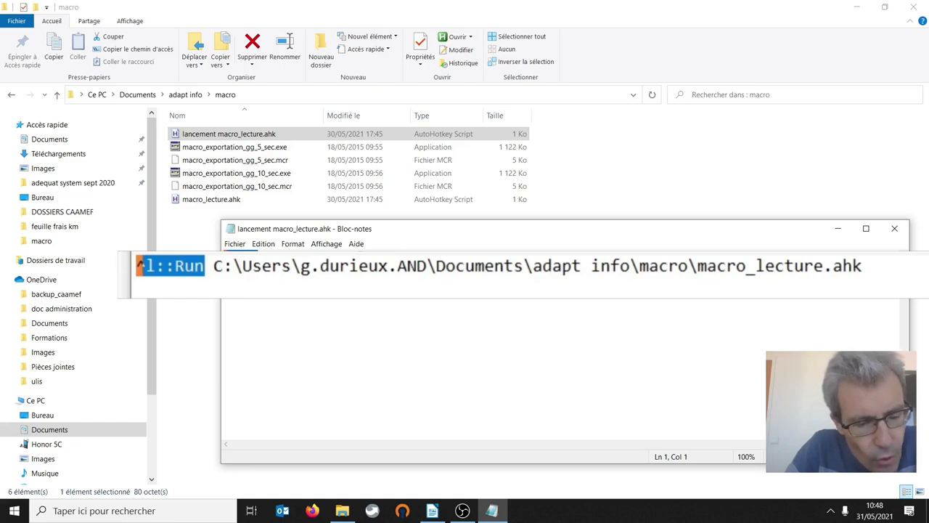
click(213, 267)
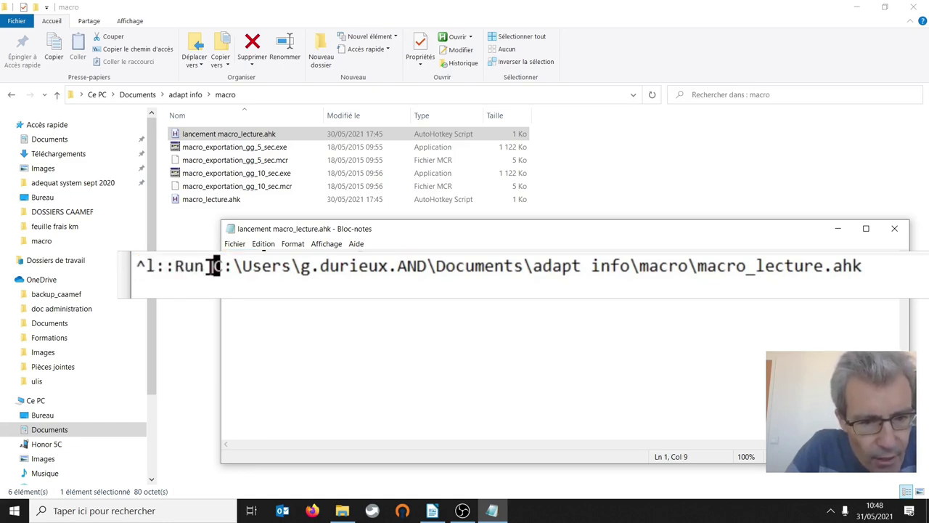
drag(213, 266, 881, 259)
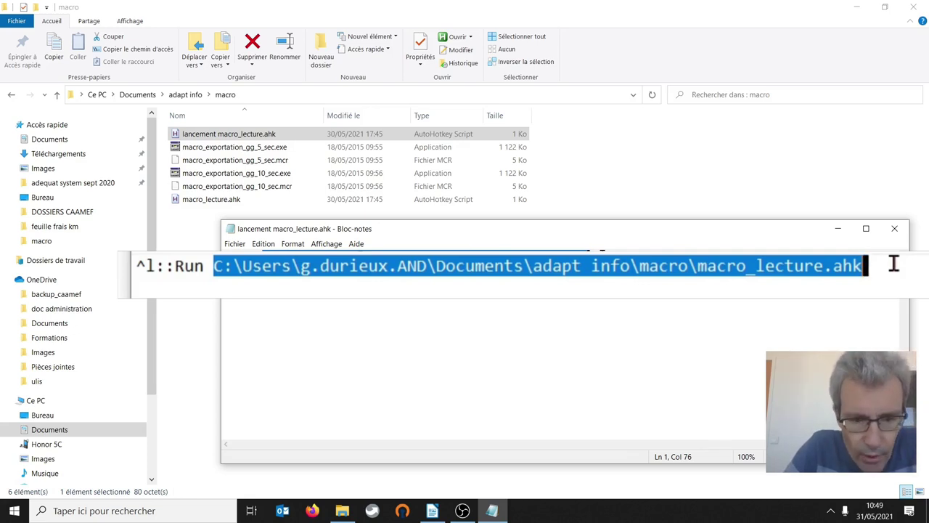
click(446, 313)
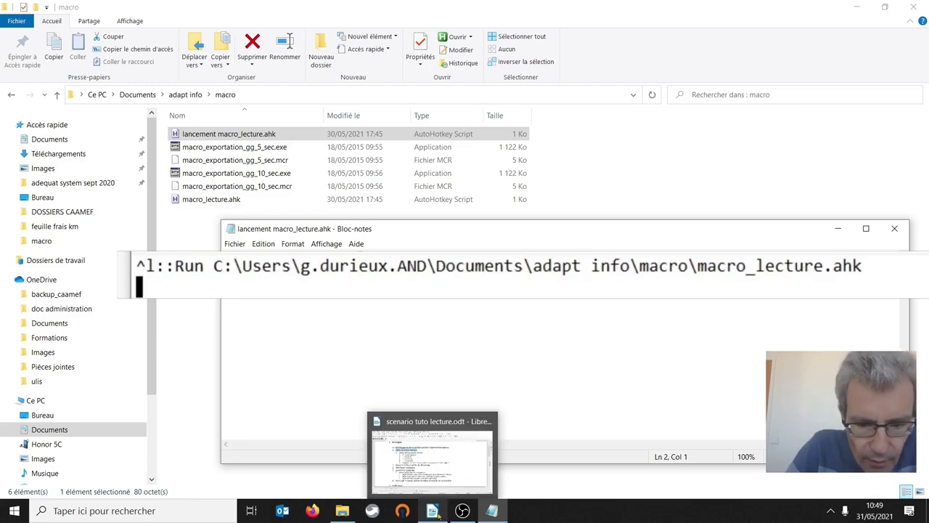
click(433, 512)
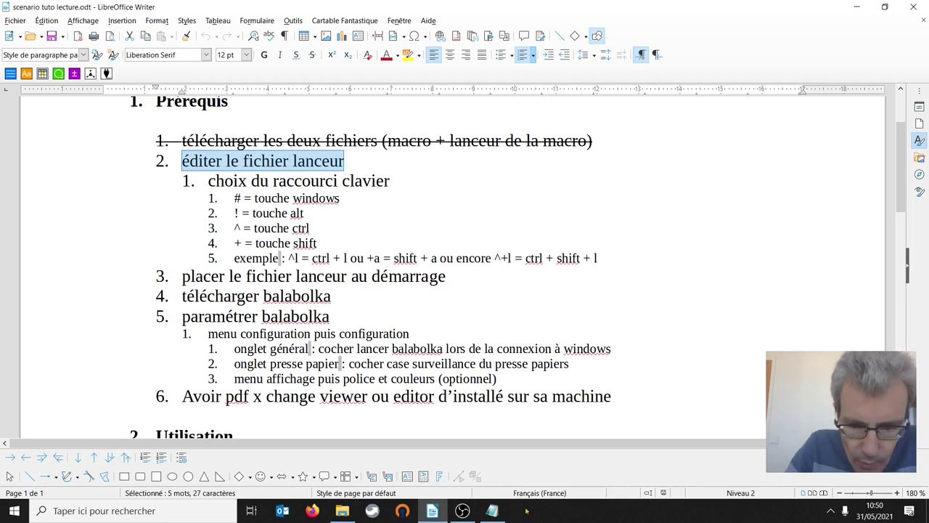
Step: Return to Bloc-notes and set the shortcut modifier at the start of the launcher line to #
click(492, 512)
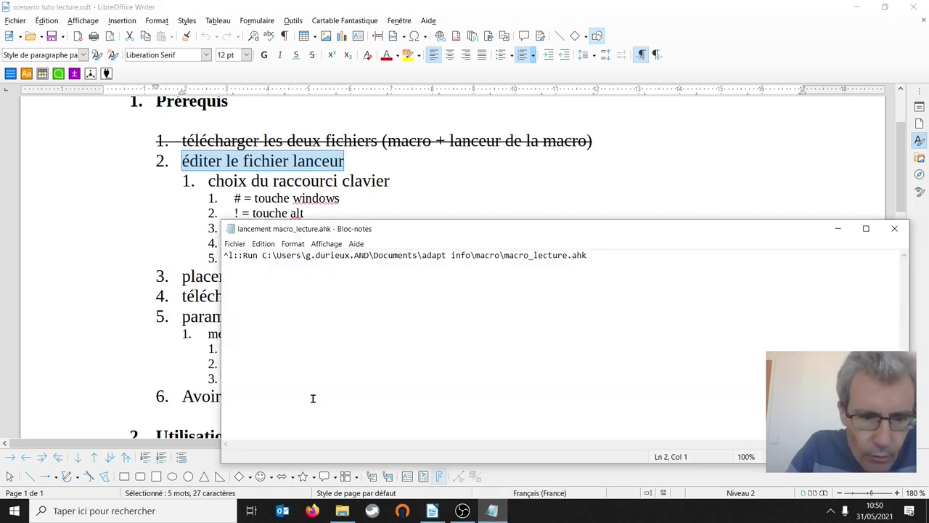
key(Up)
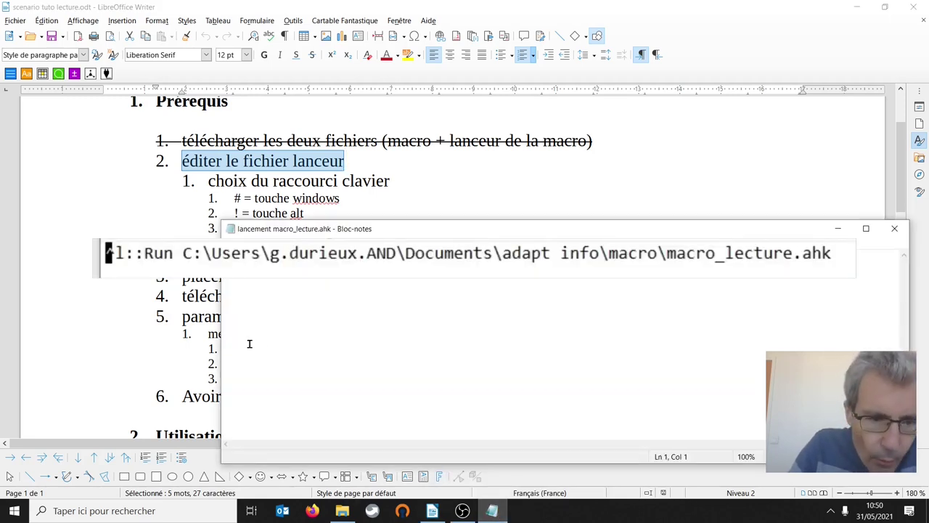
key(Right)
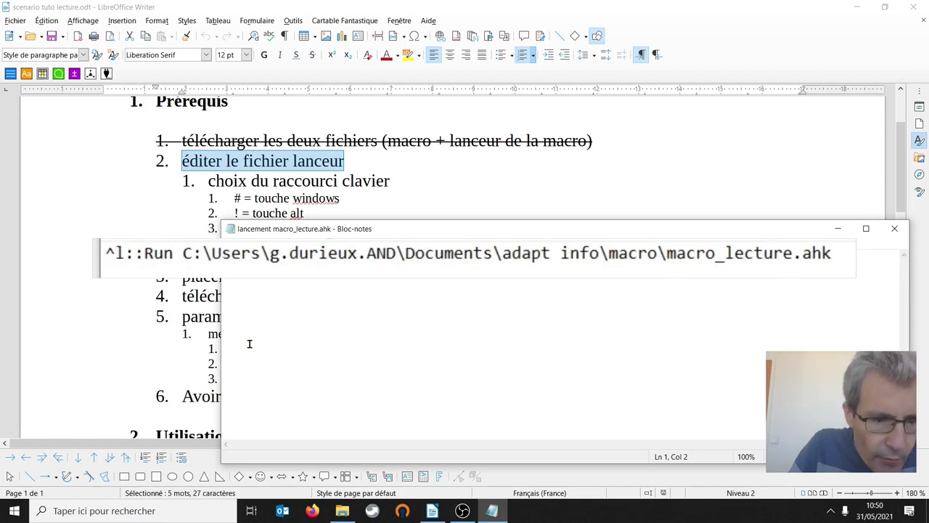
key(BackSpace)
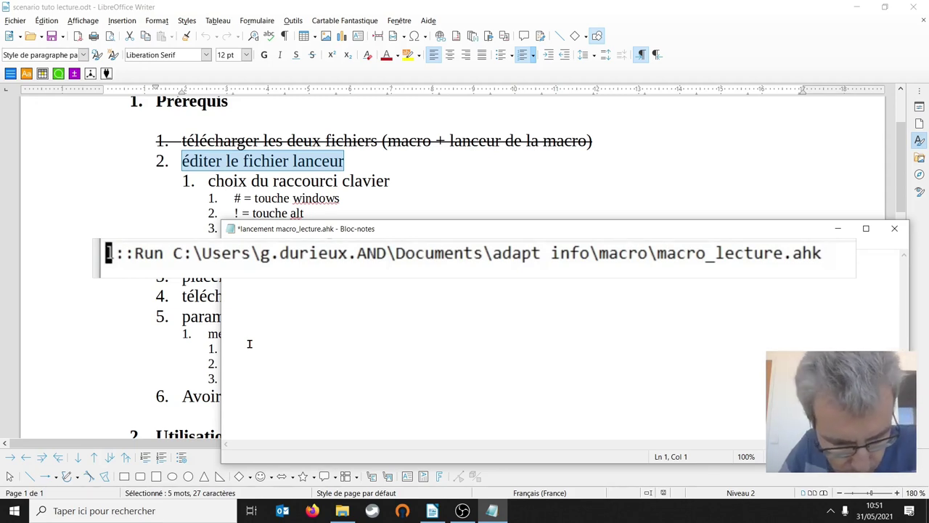
text(#)
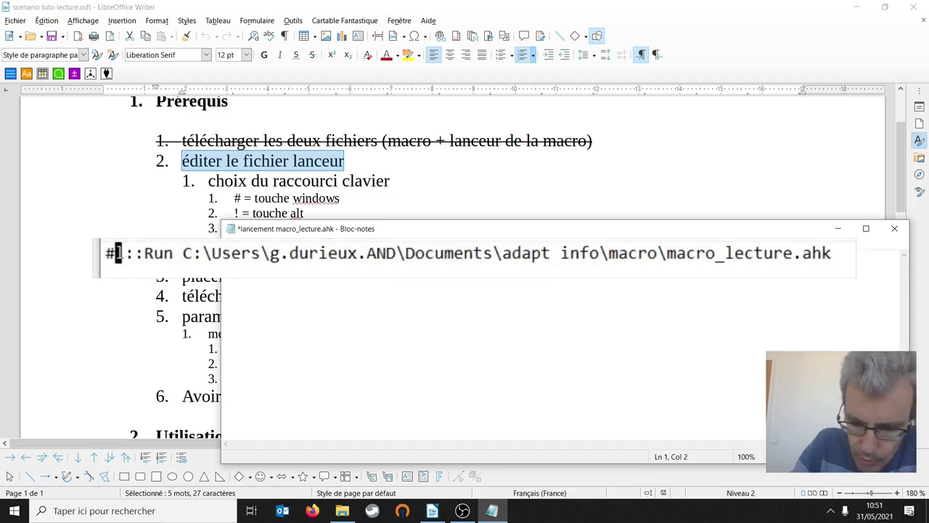
Step: Restore ^l as the keyboard shortcut at the start of the launcher line
key(BackSpace)
text(^)
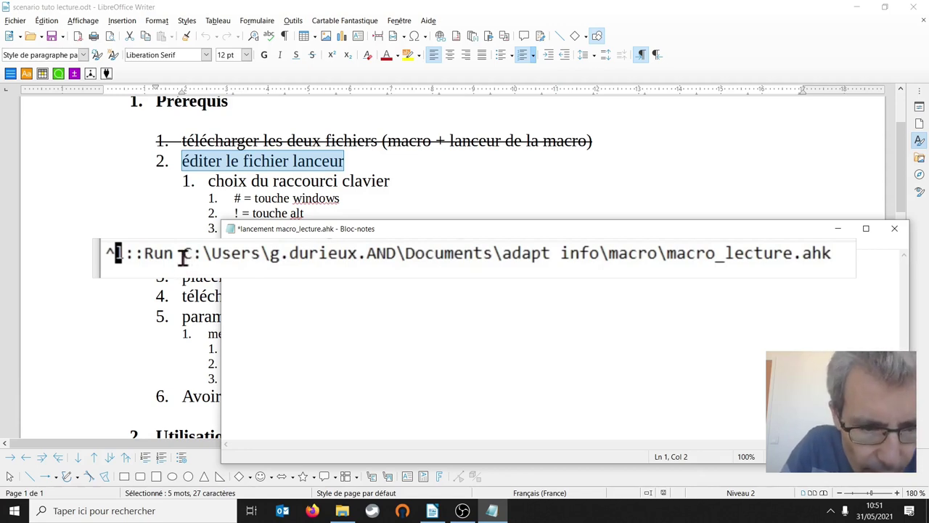
key(Delete)
text(l)
Step: Delete the whole script path after ^l::Run and minimize the Writer outline
drag(183, 252, 852, 252)
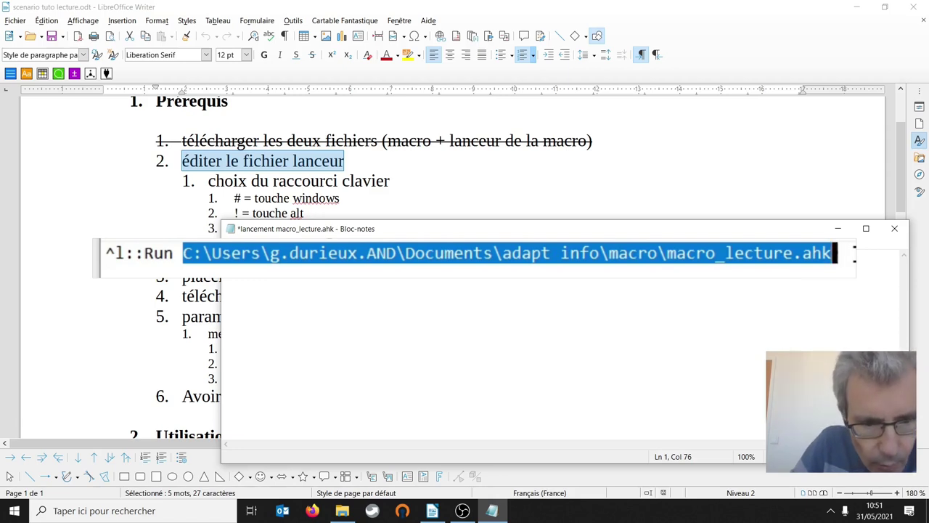
key(Delete)
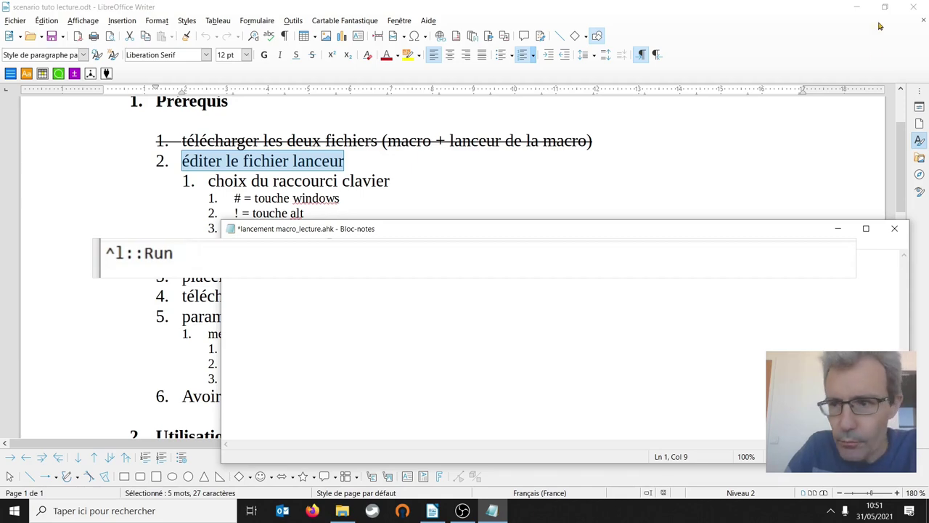
click(858, 8)
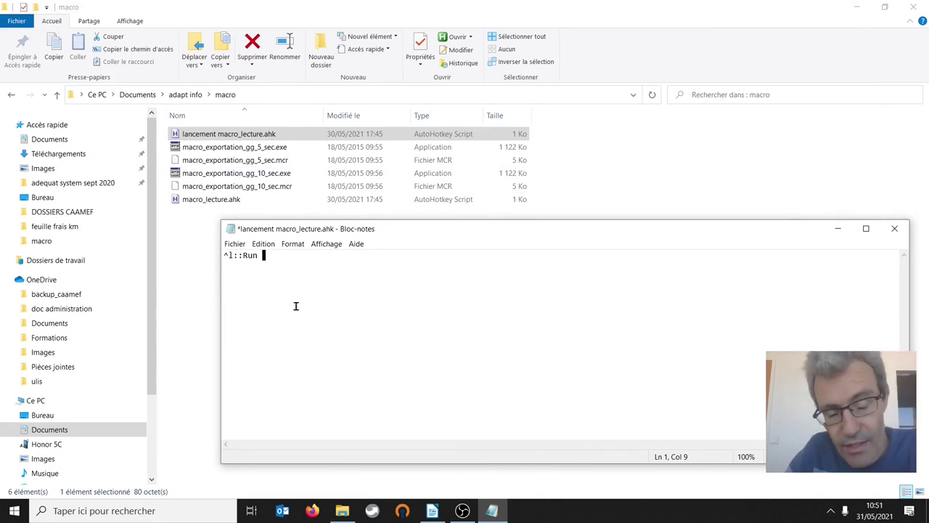
Step: Copy the macro folder's address as text from File Explorer and return to the launcher script in Bloc-notes
click(578, 16)
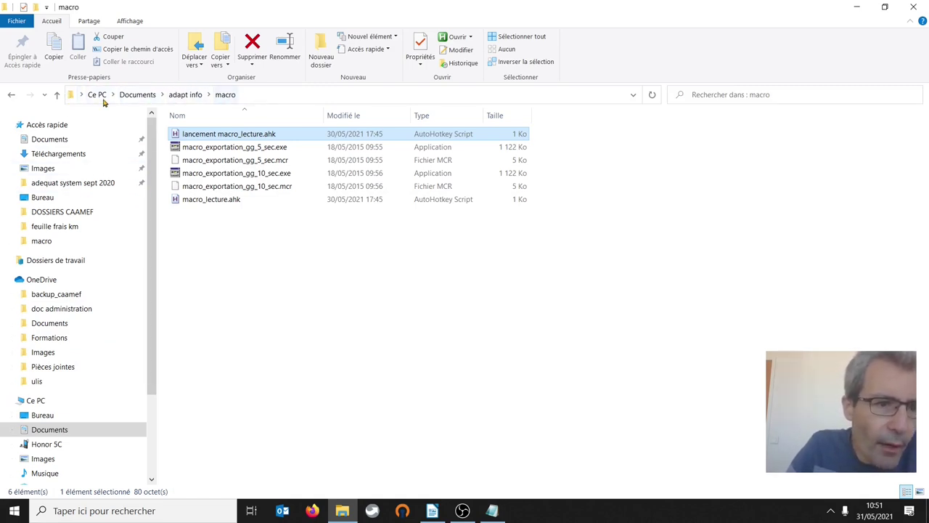
right_click(258, 100)
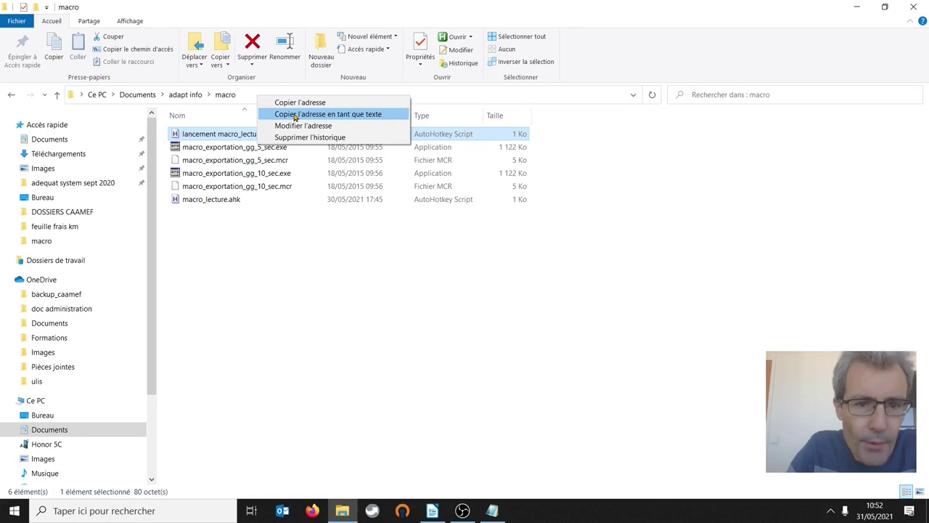
click(294, 115)
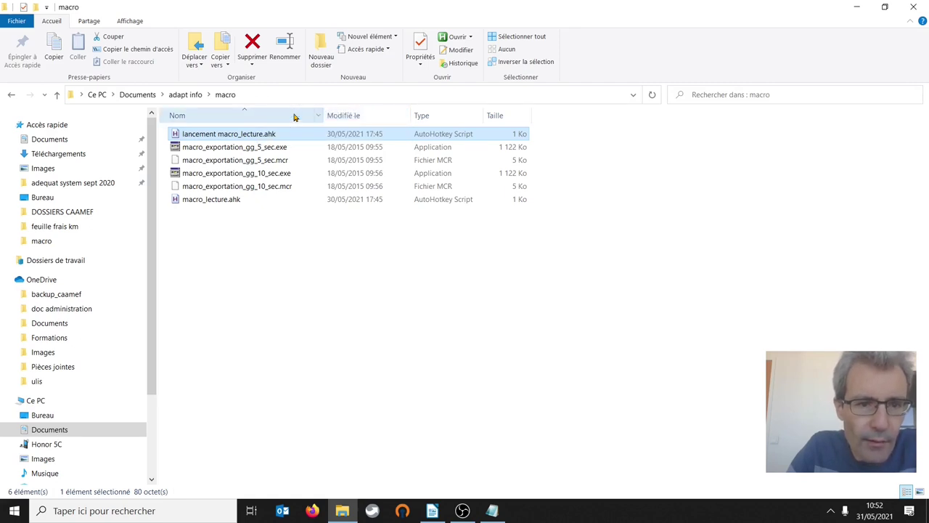
click(492, 510)
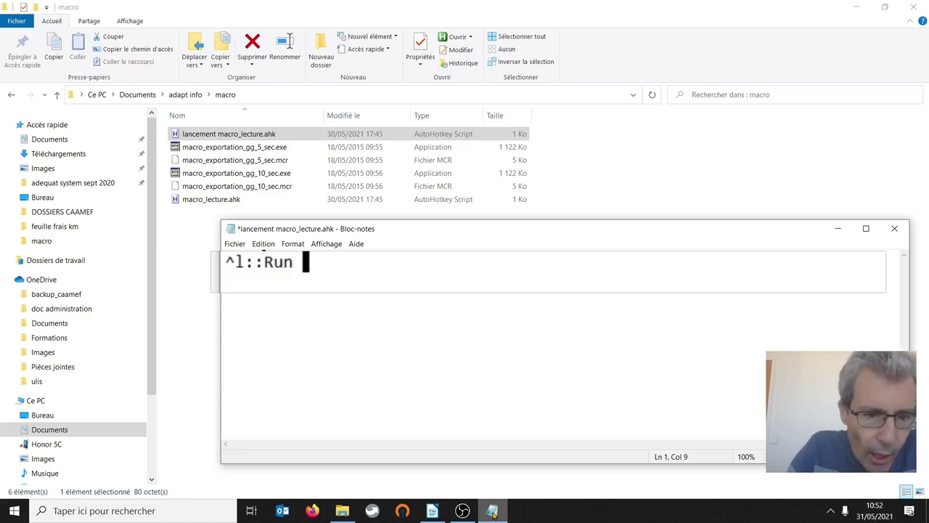
Step: Paste the copied macro folder address after ^l::Run in the launcher script and add a trailing backslash
key(BackSpace)
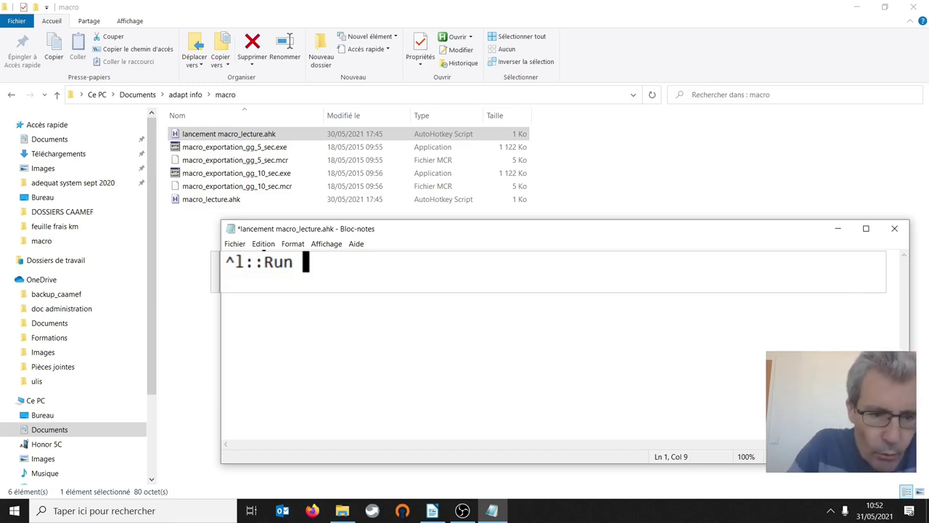
click(264, 243)
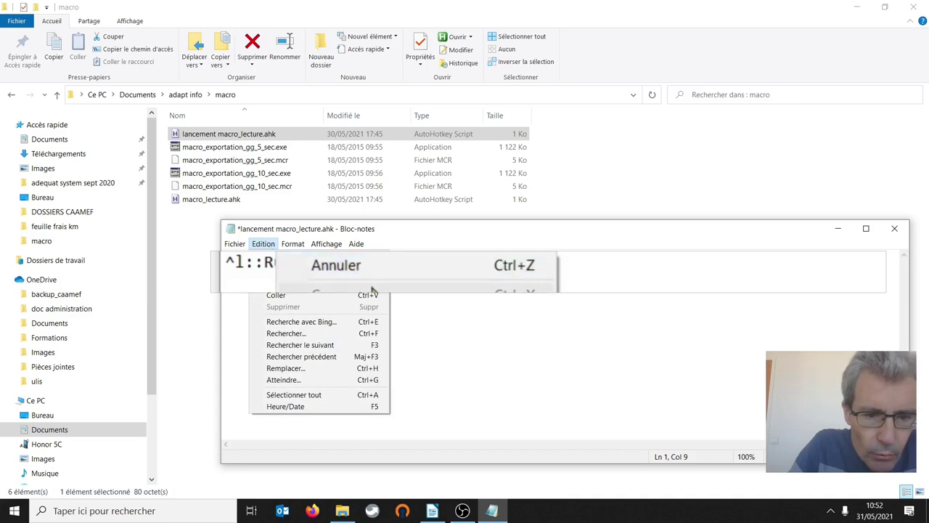
click(295, 296)
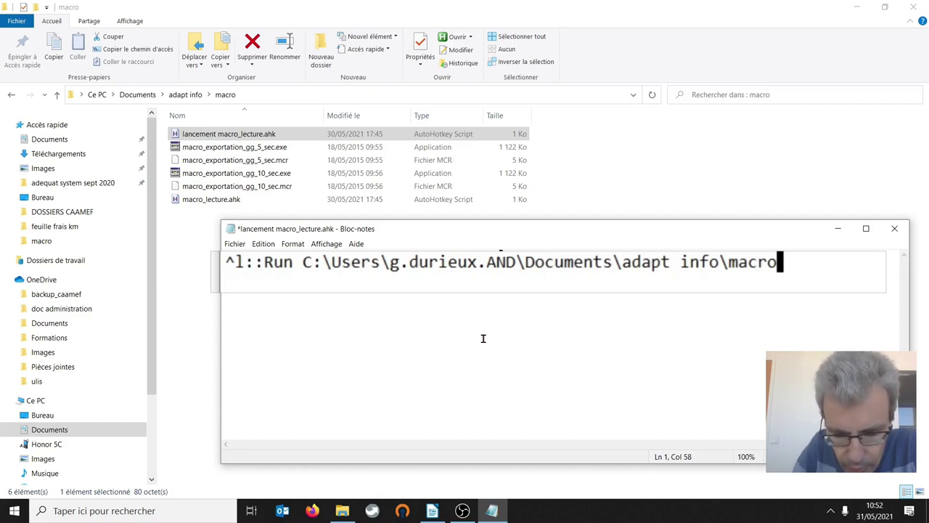
text(\)
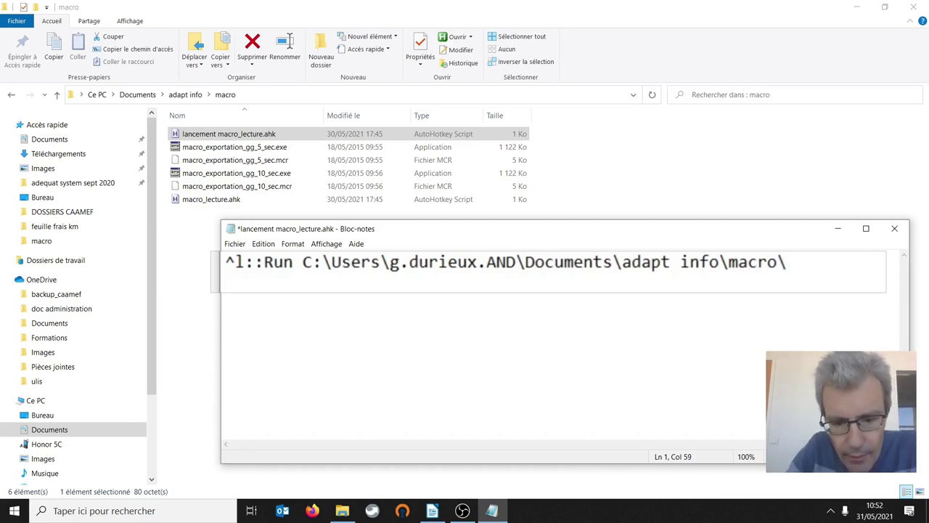
Step: Copy the full file name macro_lecture.ahk, extension included, from File Explorer and paste it at the end of the launcher path in Bloc-notes
mouse_move(492, 513)
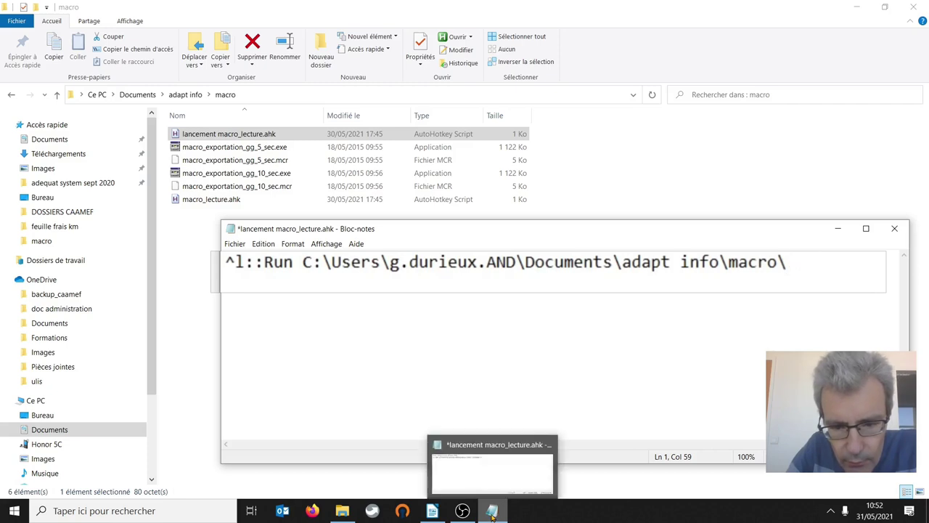
click(342, 511)
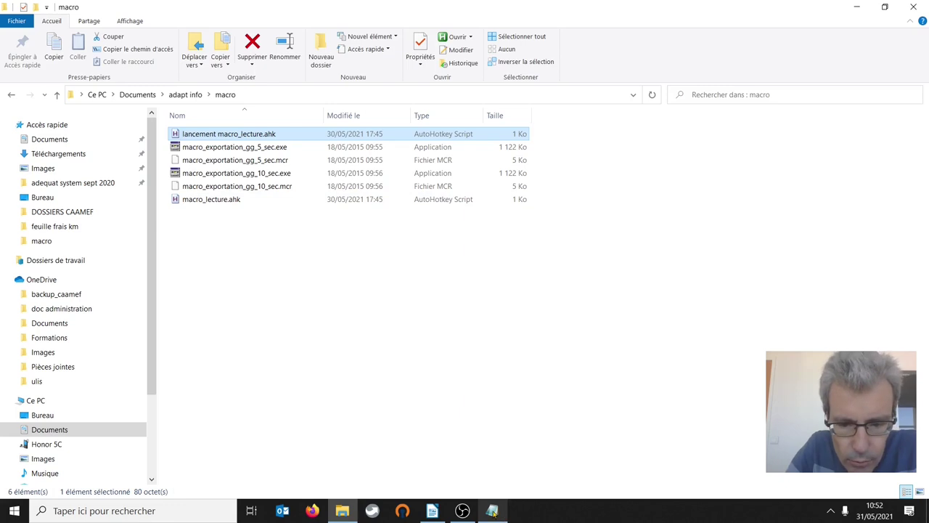
right_click(210, 203)
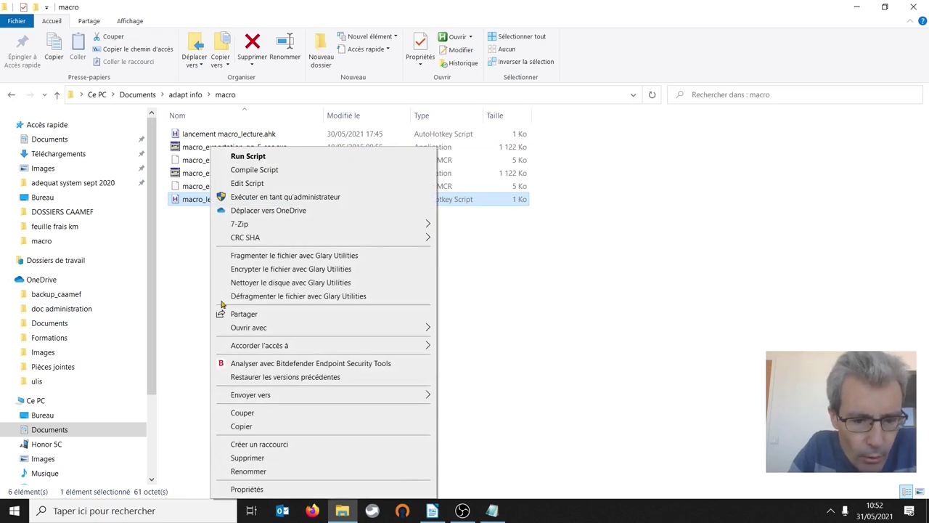
click(248, 471)
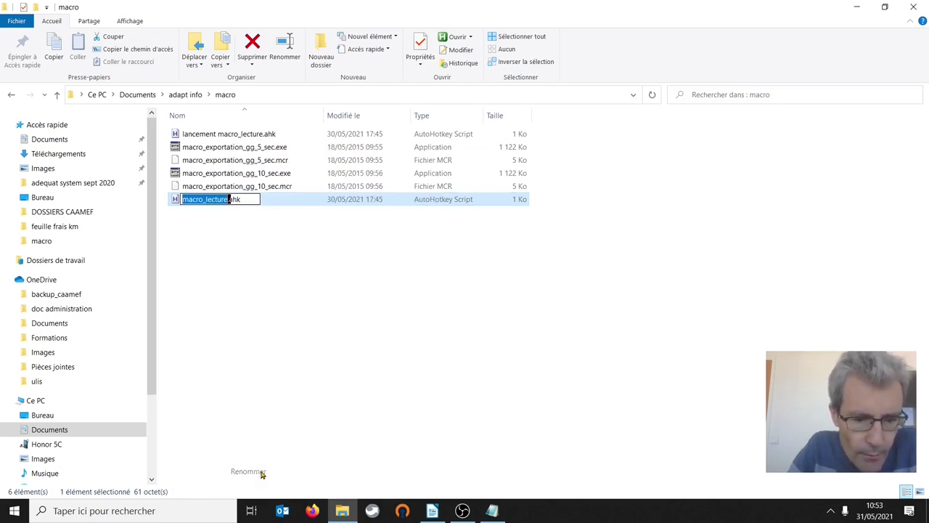
key(End)
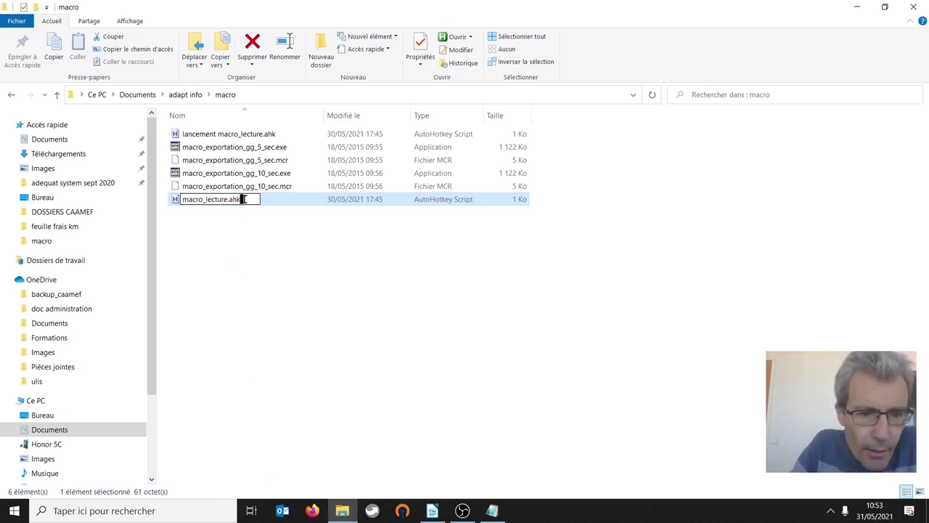
drag(244, 199, 167, 199)
key(ctrl+c)
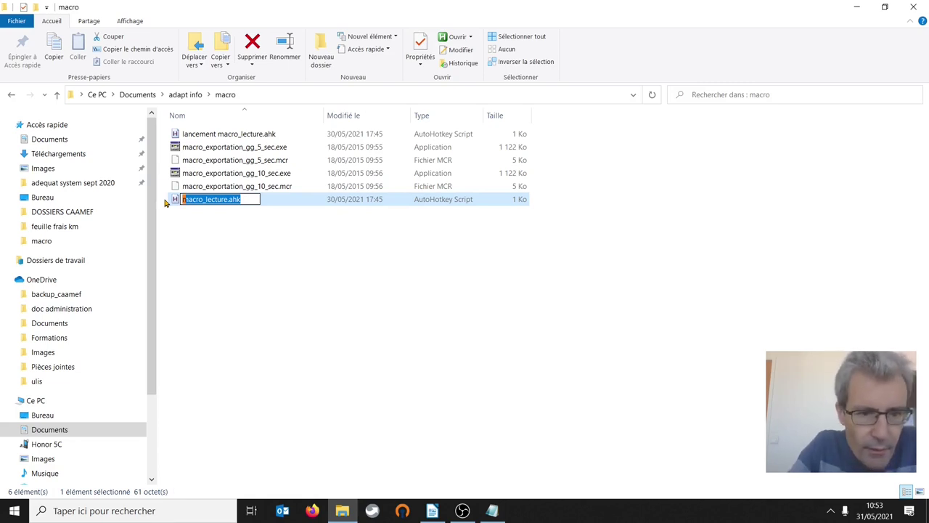
click(491, 511)
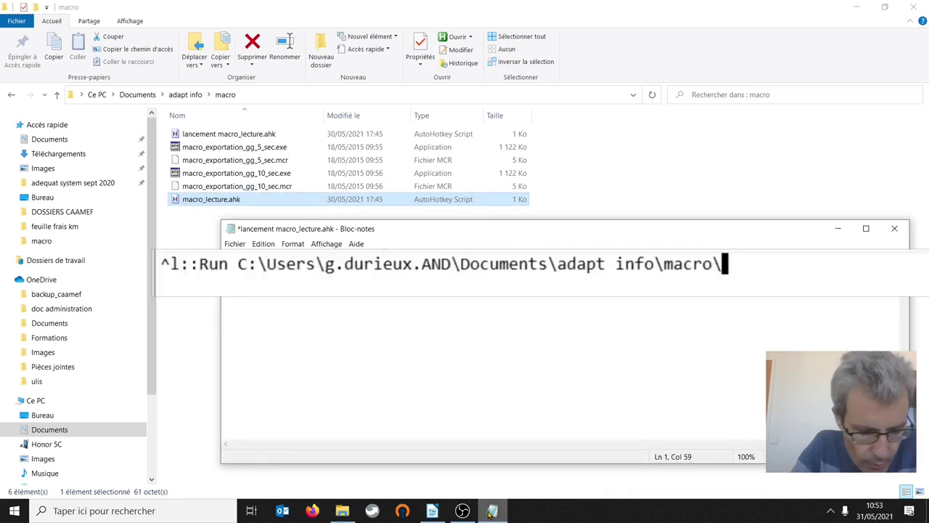
key(ctrl+v)
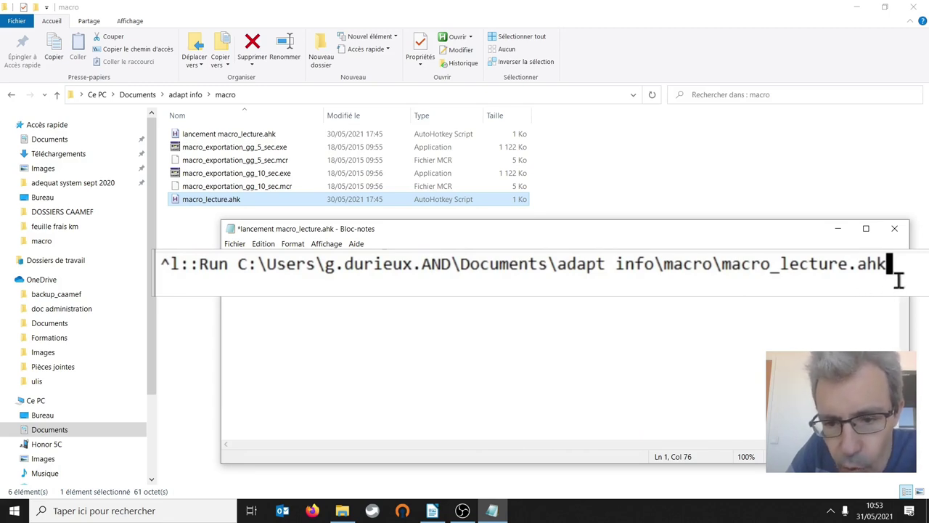
Step: Review the .ahk extension, the ^l shortcut and the script path in the launcher line, and save and close the script
drag(897, 265, 859, 266)
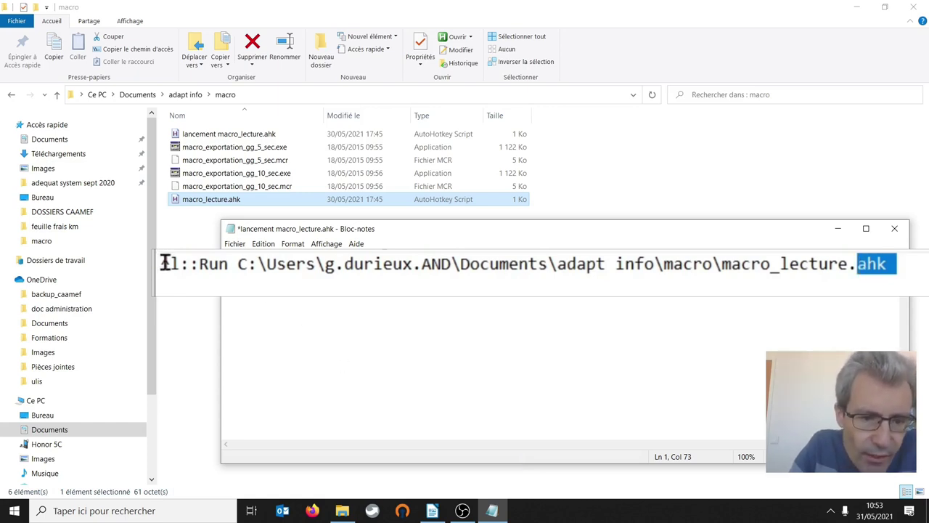
drag(160, 263, 183, 264)
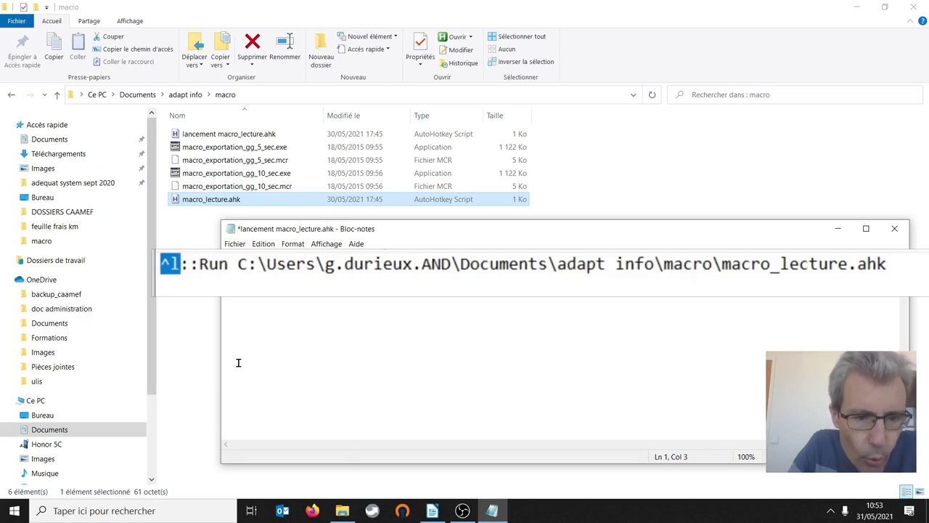
click(240, 264)
drag(239, 264, 896, 263)
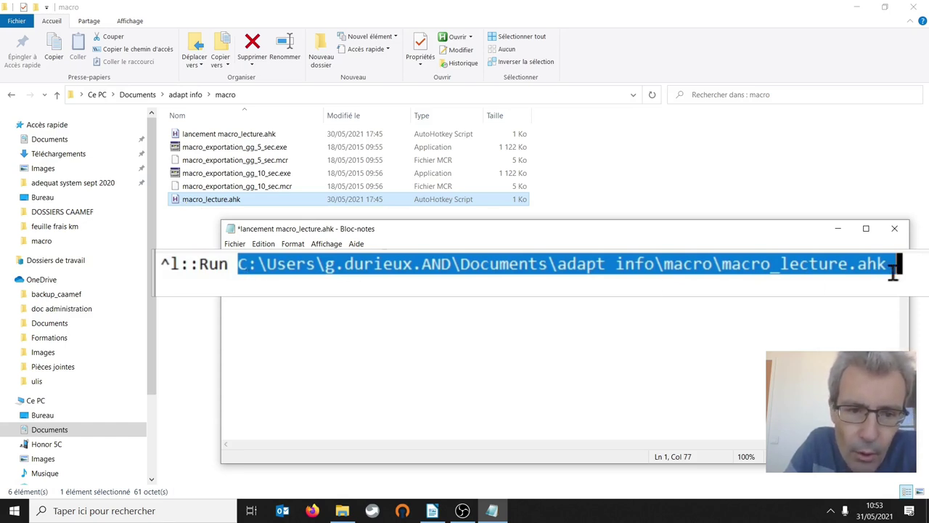
key(ctrl+c)
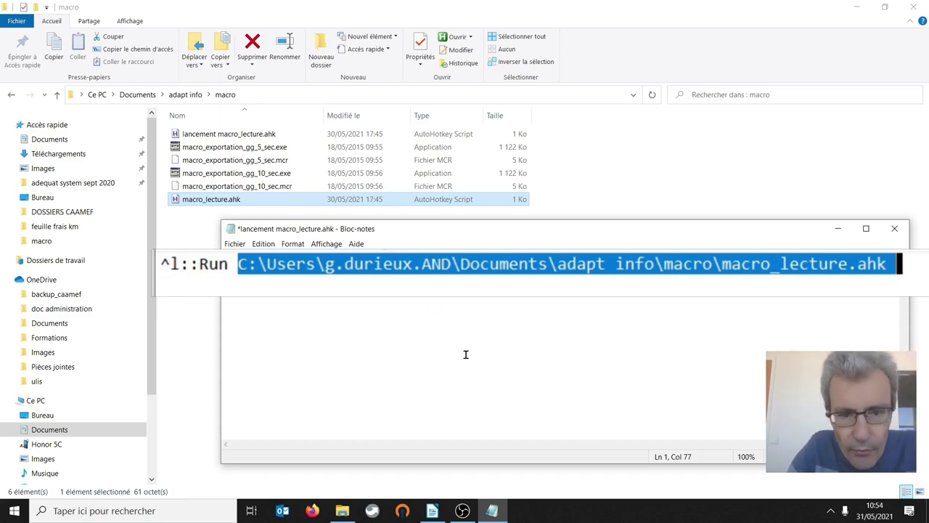
click(234, 243)
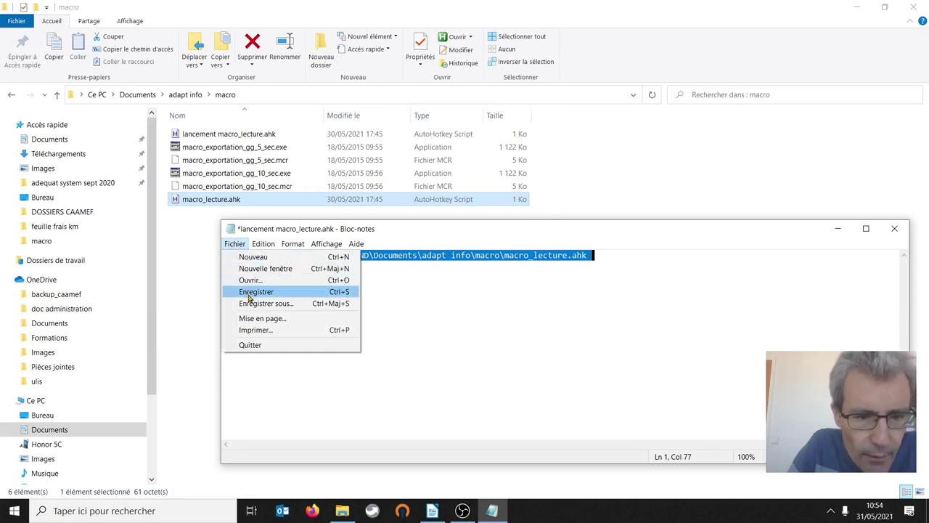
click(249, 293)
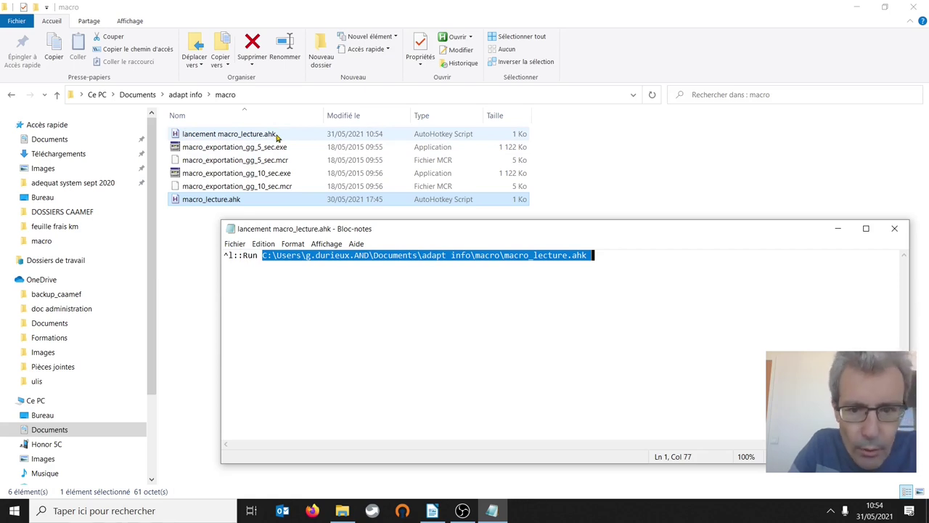
click(896, 229)
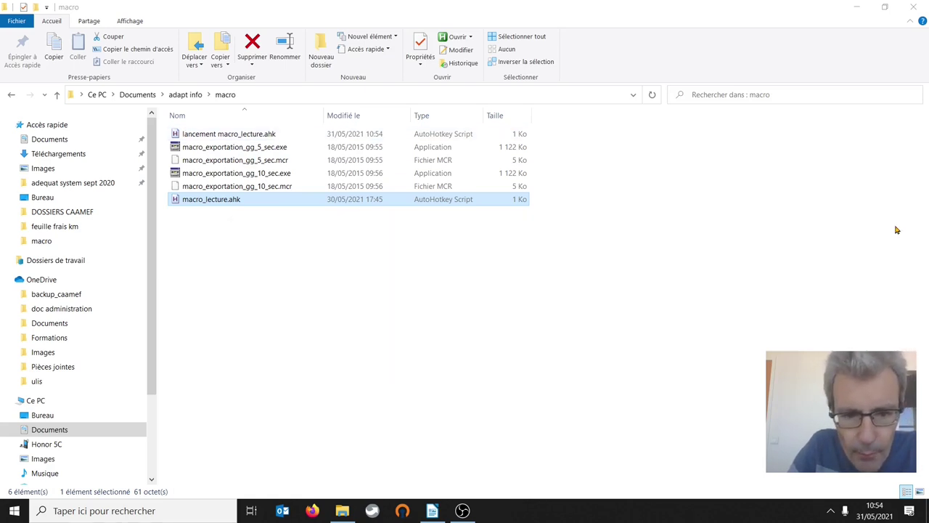
Step: Switch to the LibreOffice Writer outline, strike through "éditer le fichier lanceur" and minimize the outline
click(440, 511)
click(361, 160)
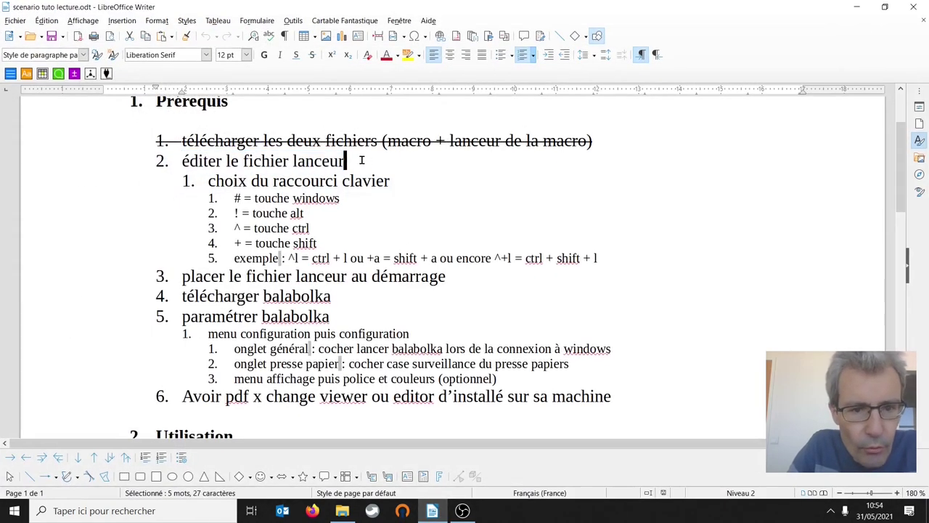
drag(360, 160, 154, 163)
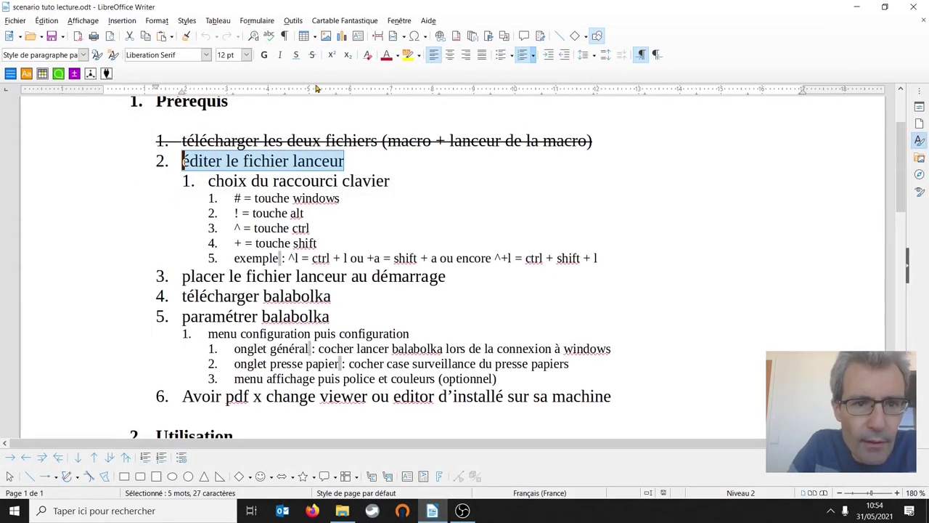
click(313, 56)
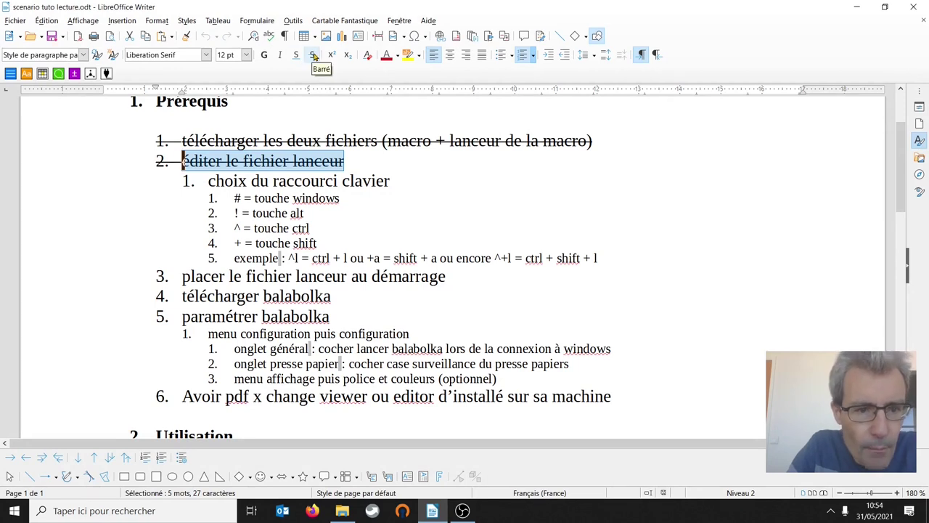
drag(456, 272, 181, 276)
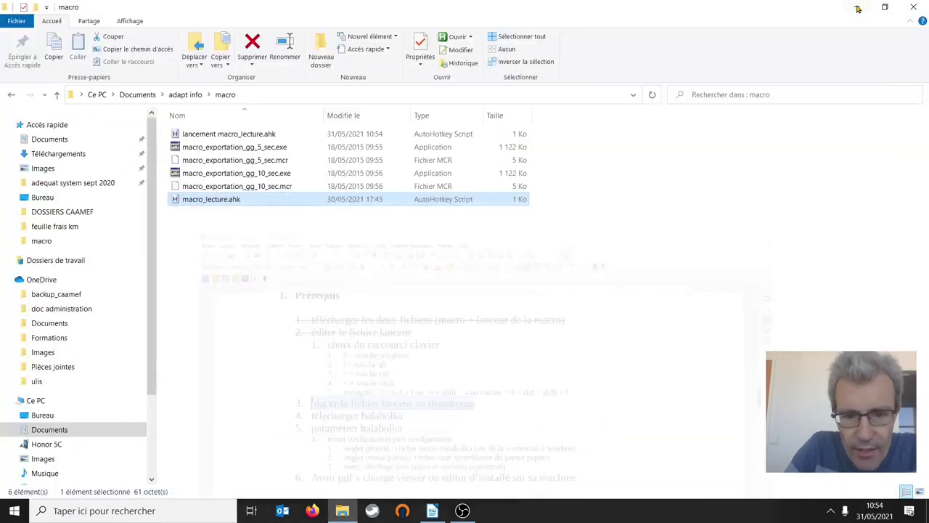
click(857, 6)
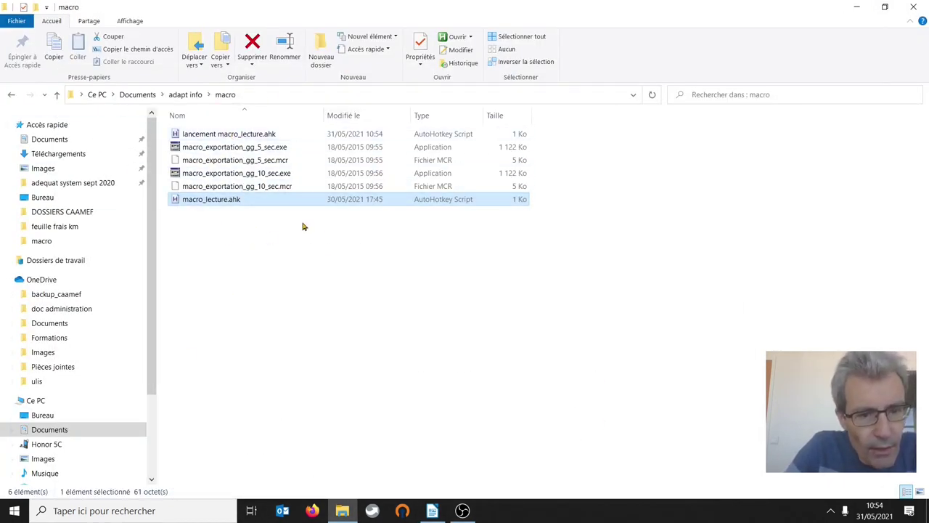
Step: Open the Windows startup folder by running shell:startup and reduce its window so the macro folder shows behind it
click(88, 511)
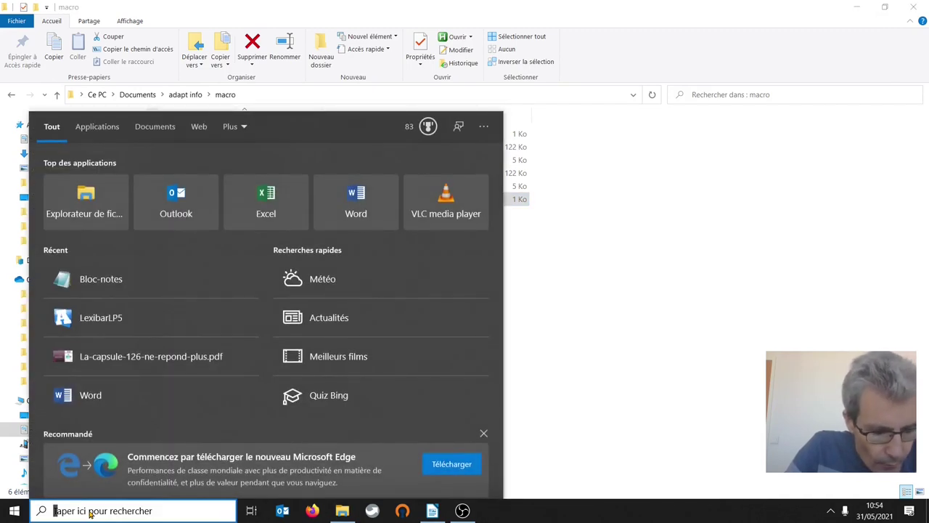
click(597, 315)
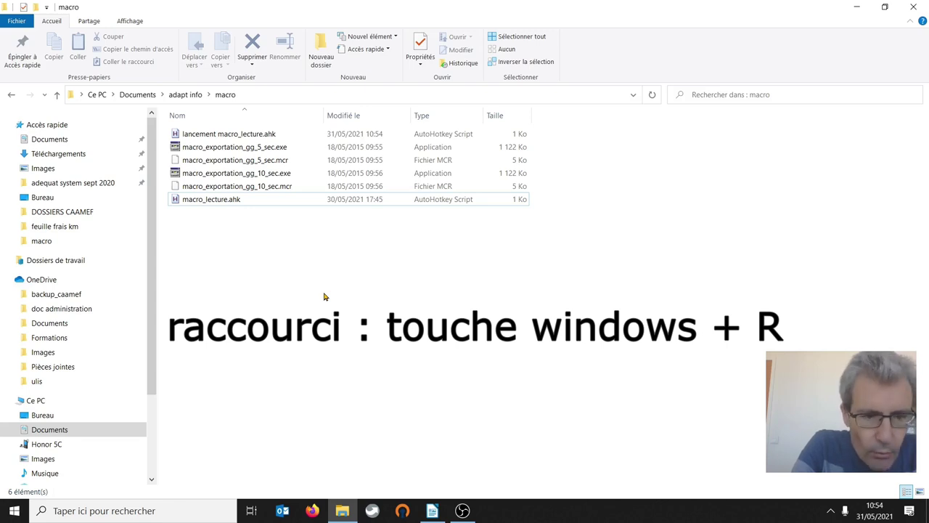
key(super+r)
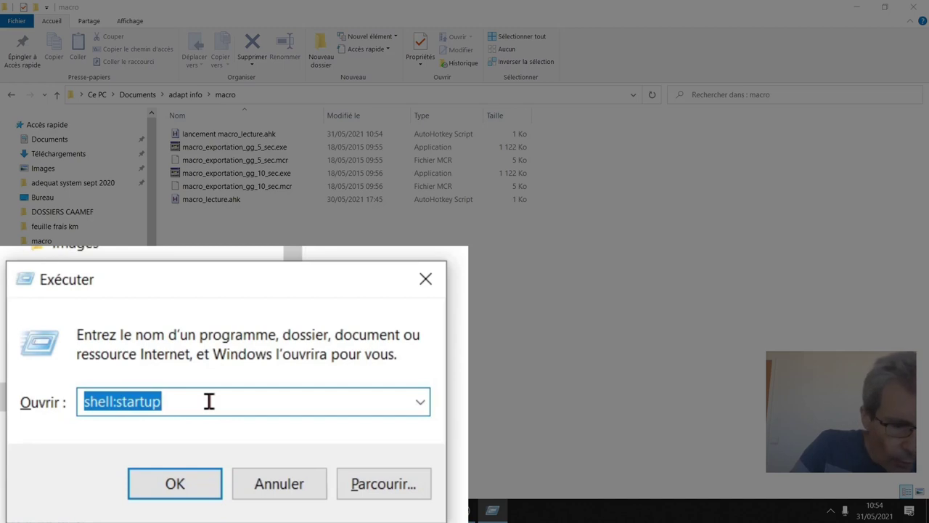
key(BackSpace)
text(sh)
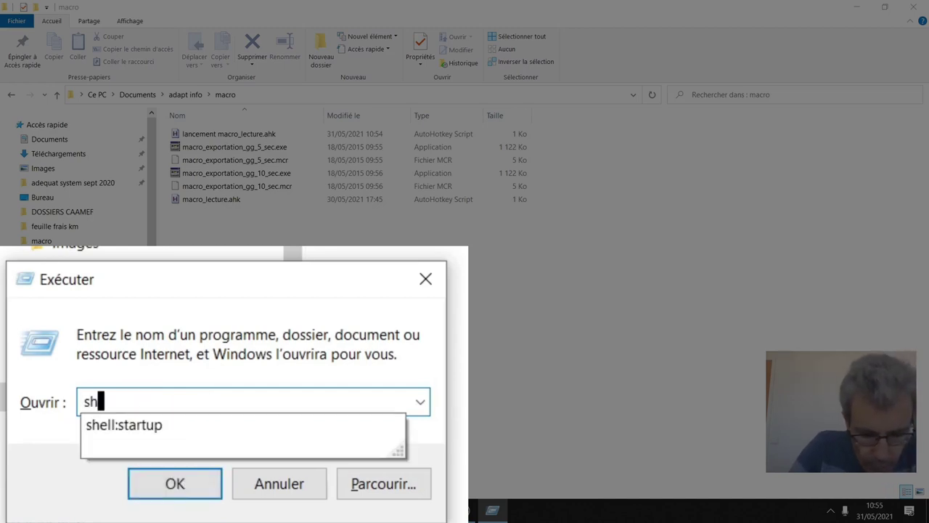
text(ell)
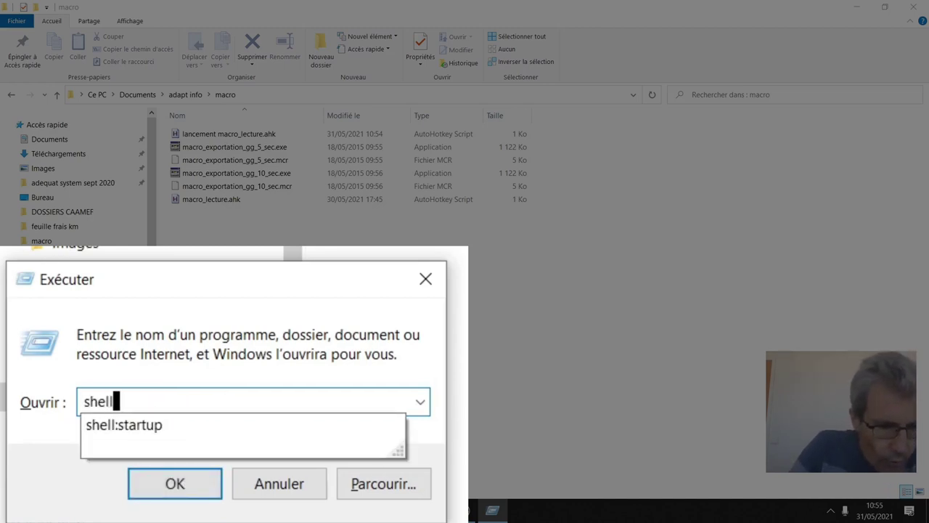
text(:)
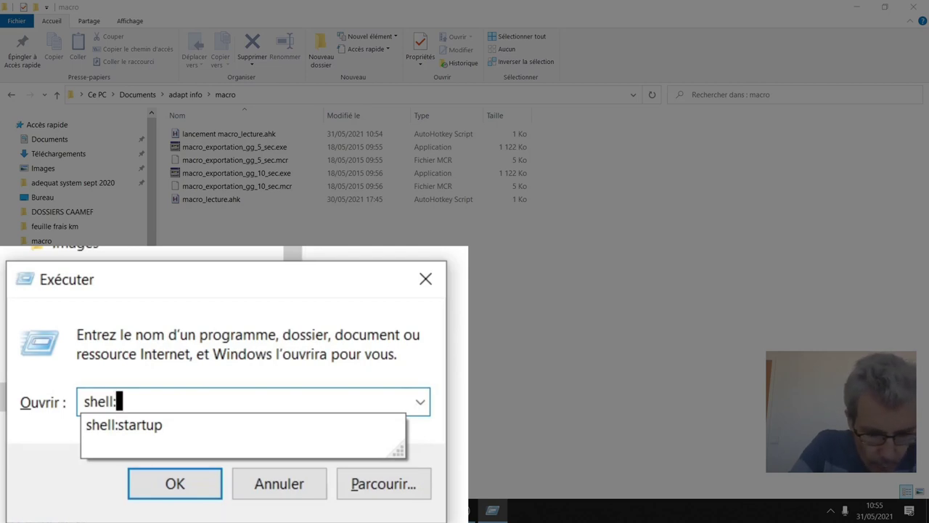
text(st)
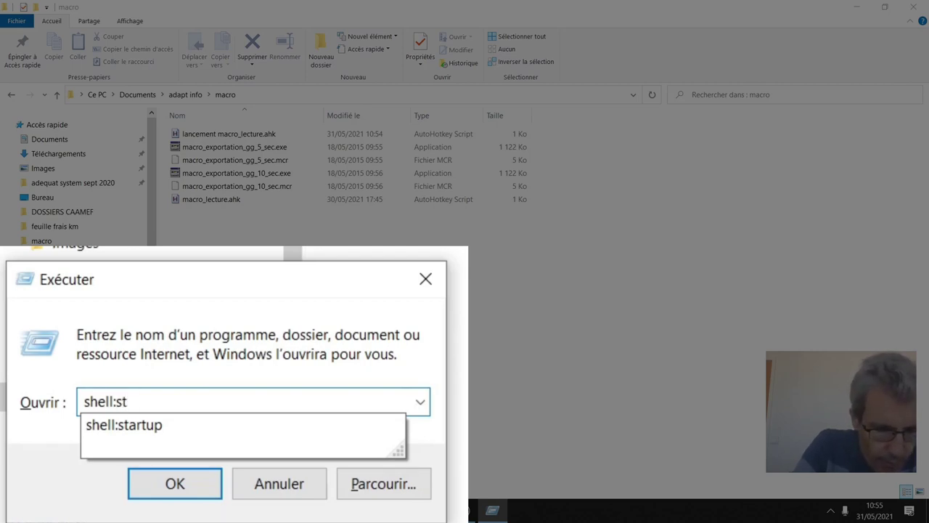
text(art)
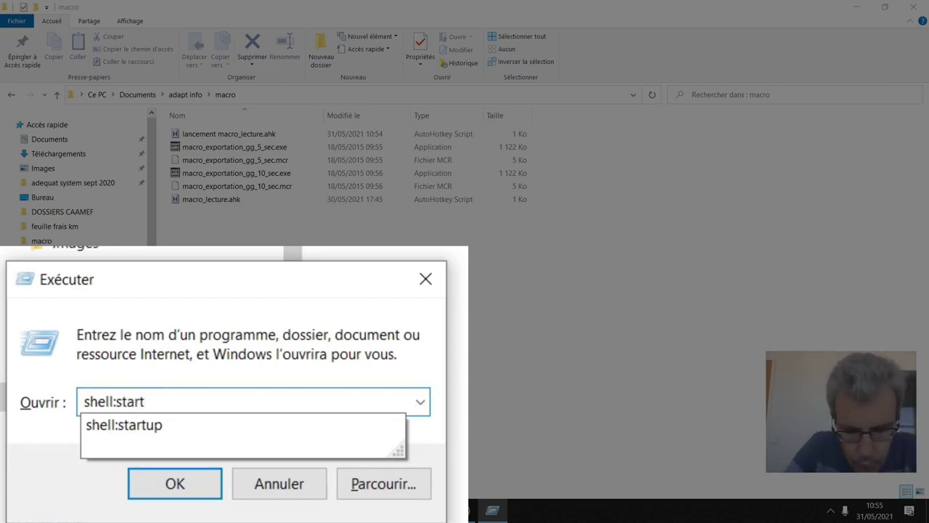
text(up)
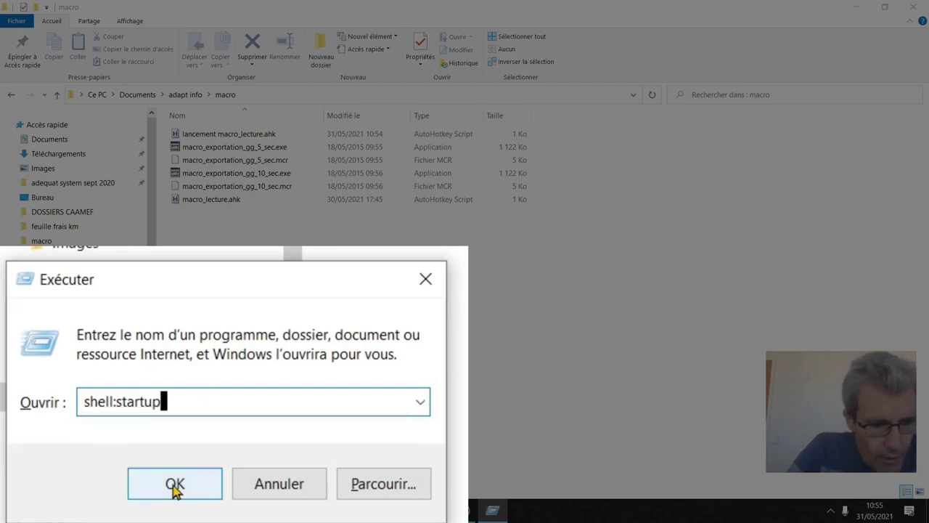
click(174, 486)
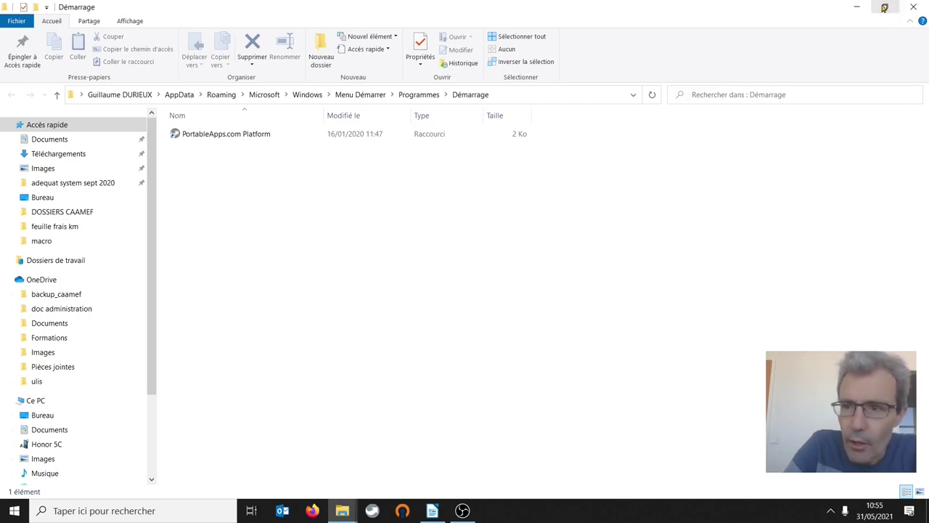
click(884, 7)
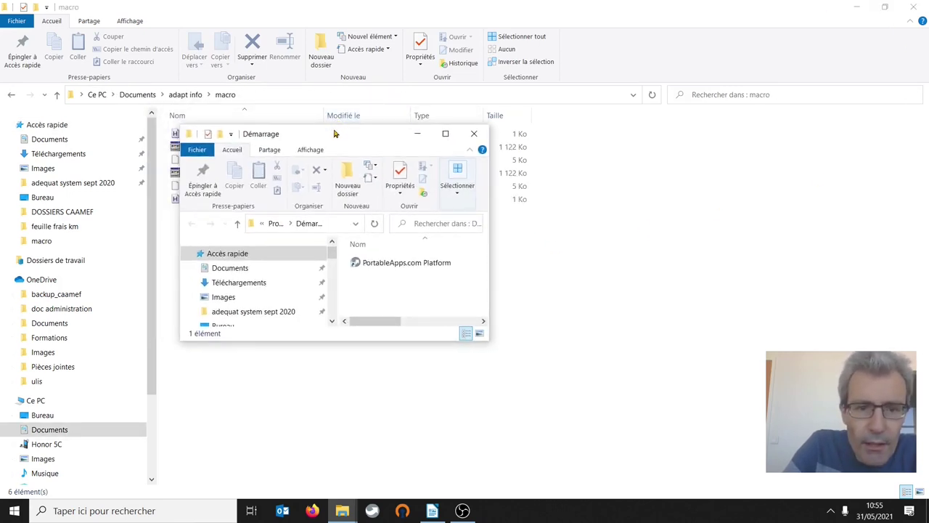
Step: Move the Démarrage window clear of the macro folder's file list and copy the file lancement macro_lecture.ahk
drag(334, 135, 723, 80)
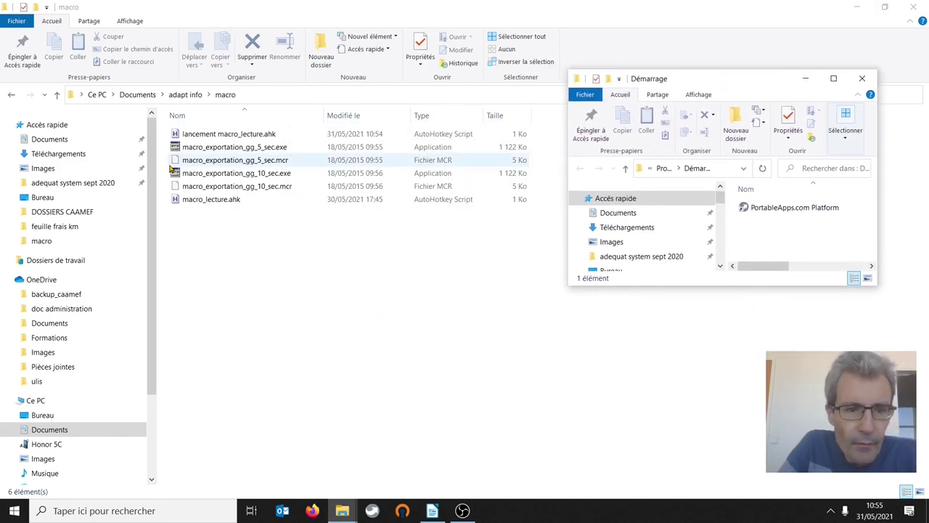
click(235, 136)
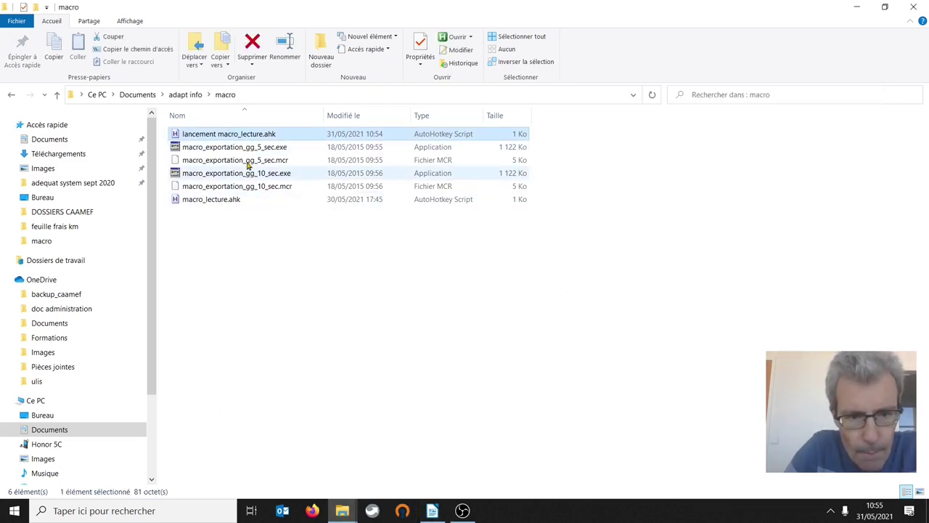
mouse_move(342, 511)
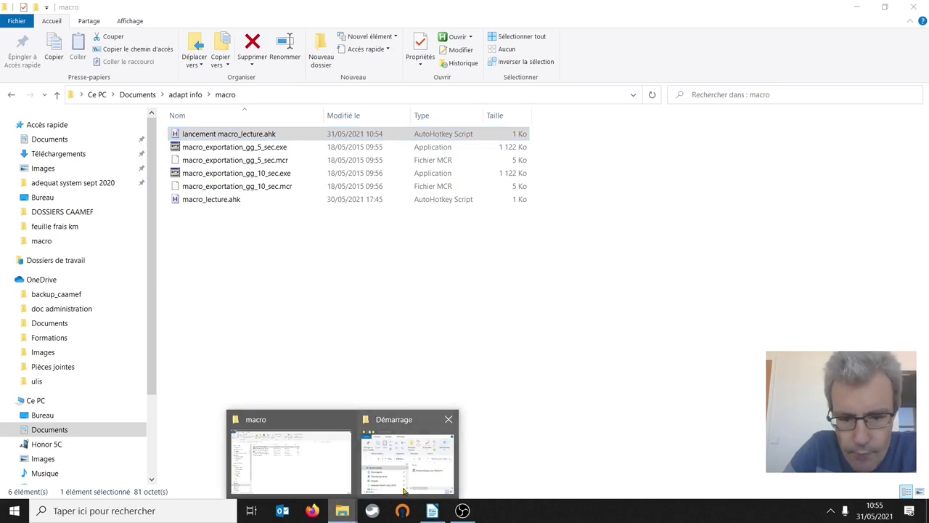
click(433, 470)
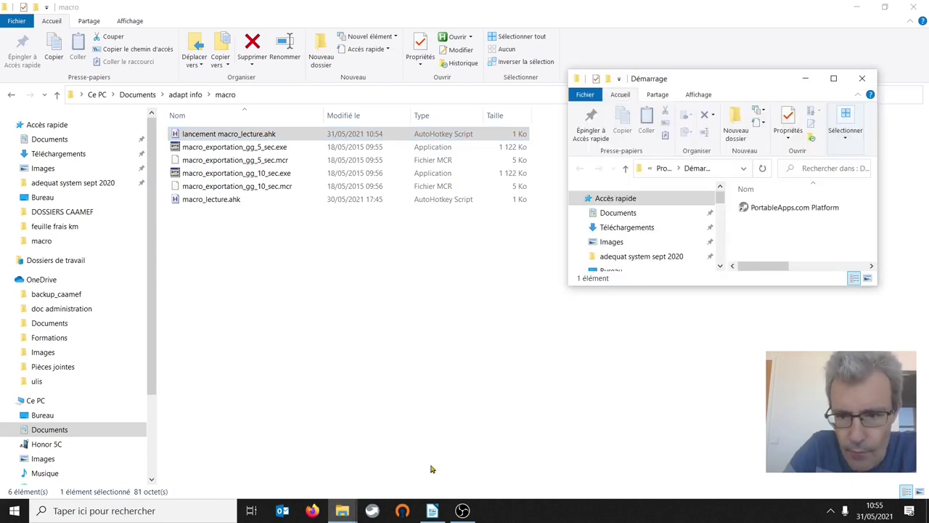
right_click(213, 137)
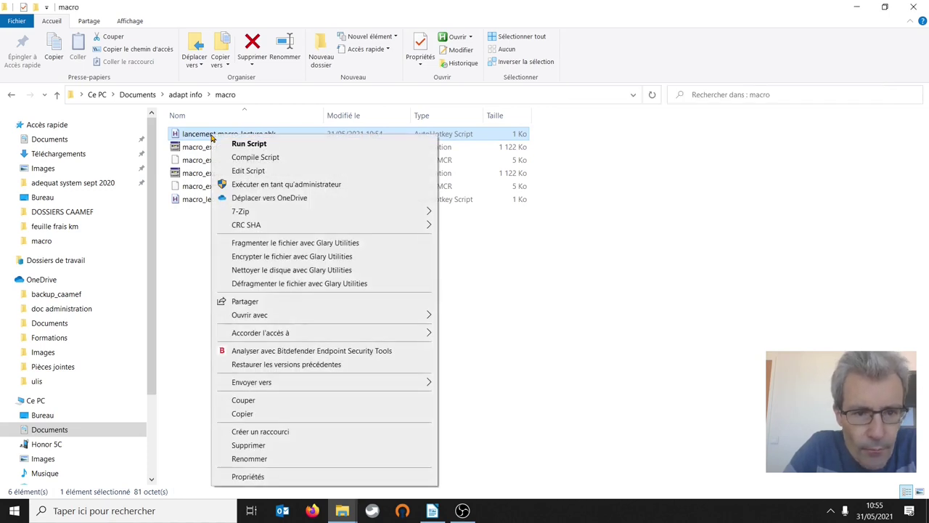
click(246, 415)
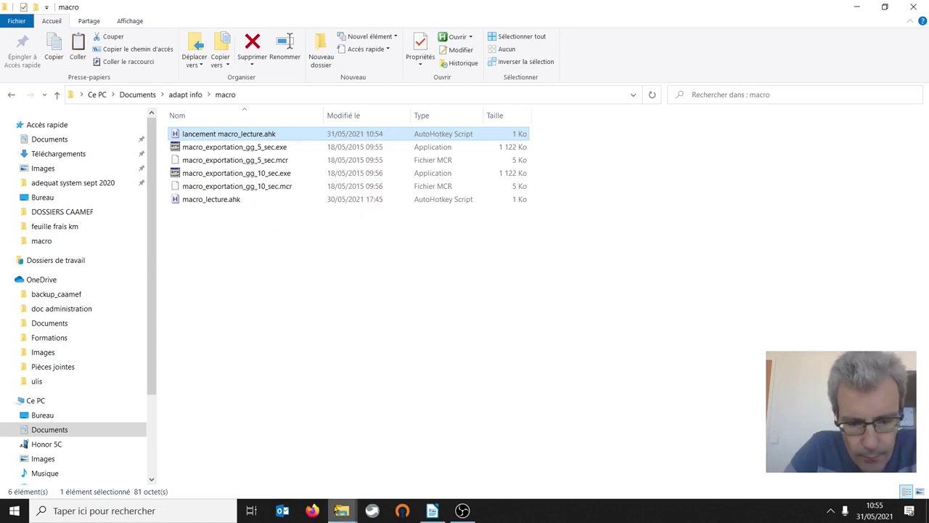
Step: Paste the copied launcher script into the Démarrage folder, maximizing its window first, and close that folder
mouse_move(341, 514)
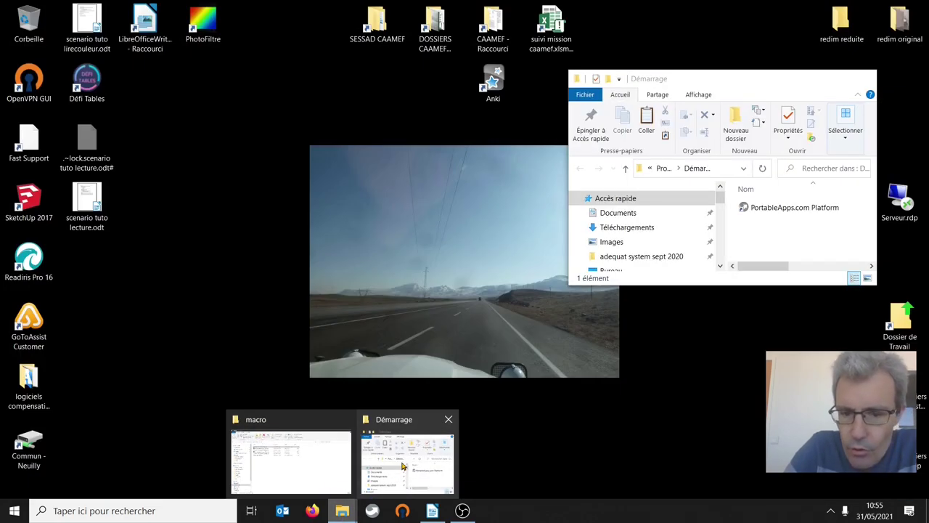
click(403, 464)
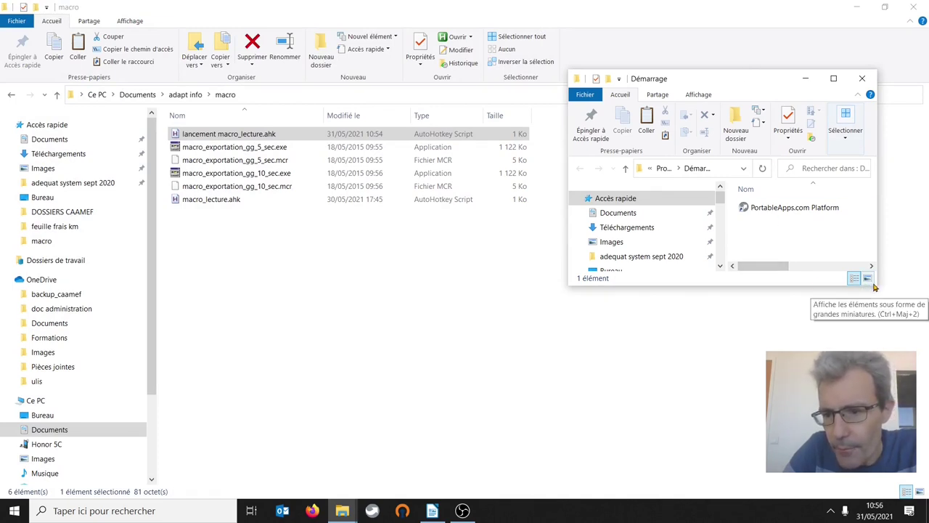
click(834, 78)
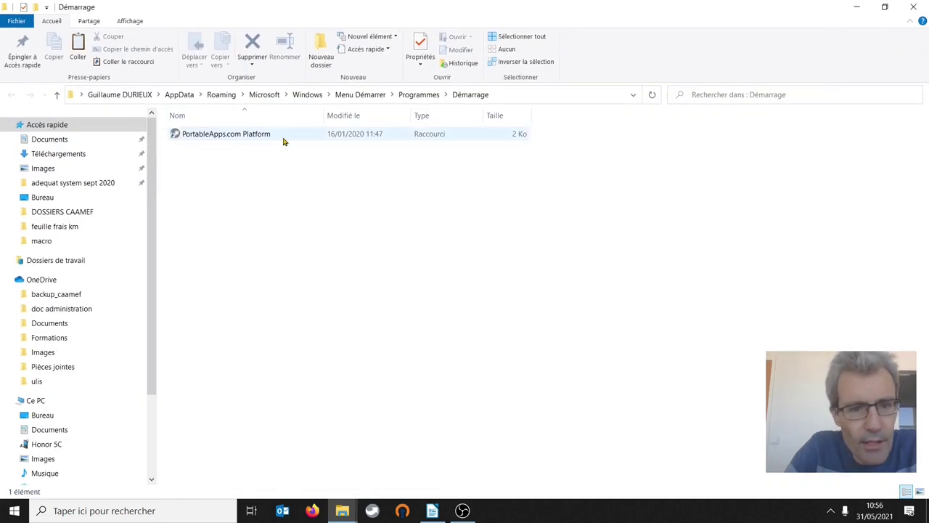
right_click(209, 178)
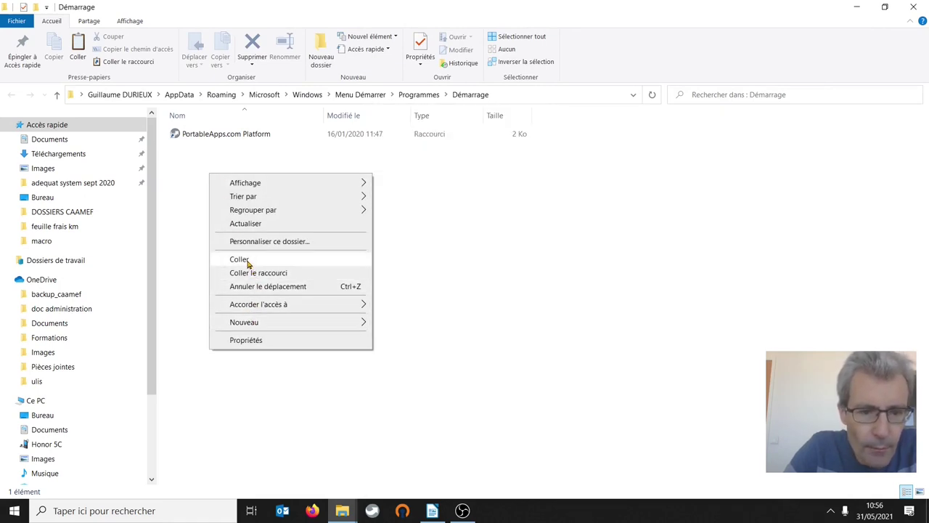
click(248, 263)
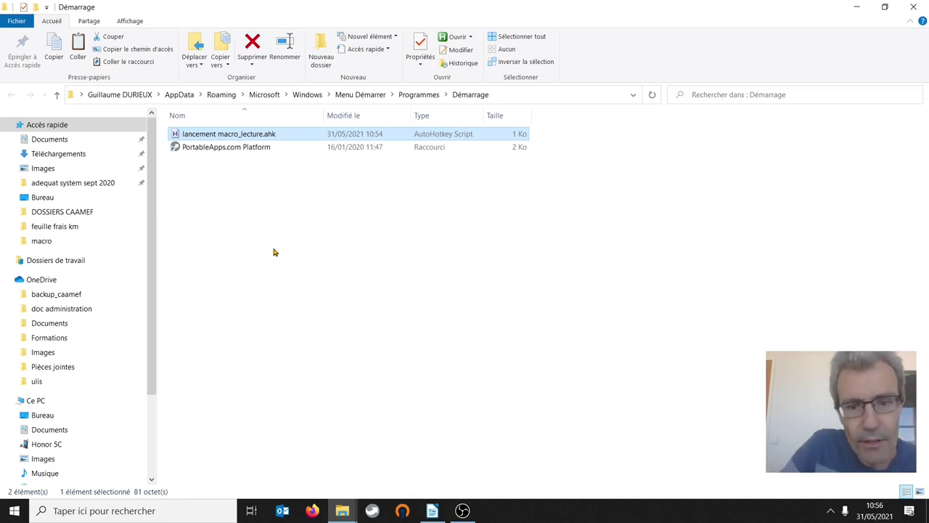
click(916, 8)
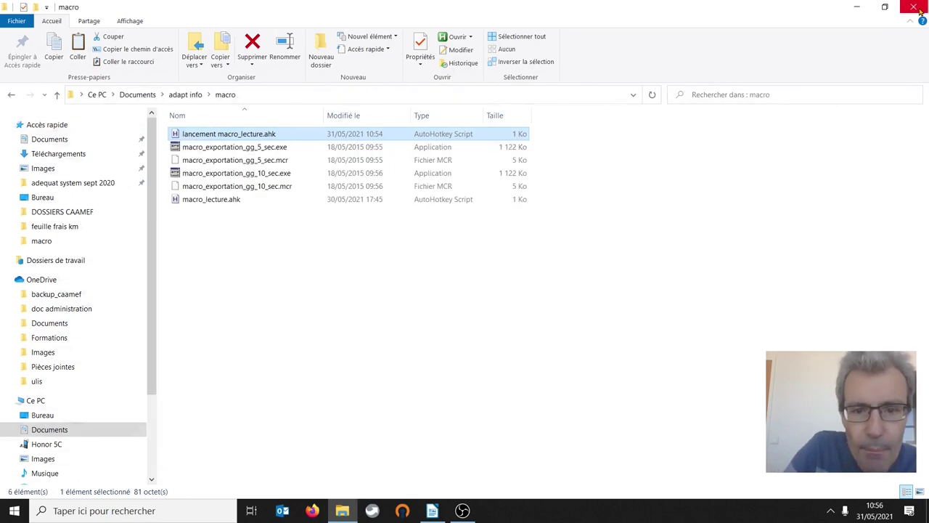
Step: Switch to the LibreOffice Writer outline, strike through "placer le fichier lanceur au démarrage" and select the text "télécharger balabolka"
click(433, 511)
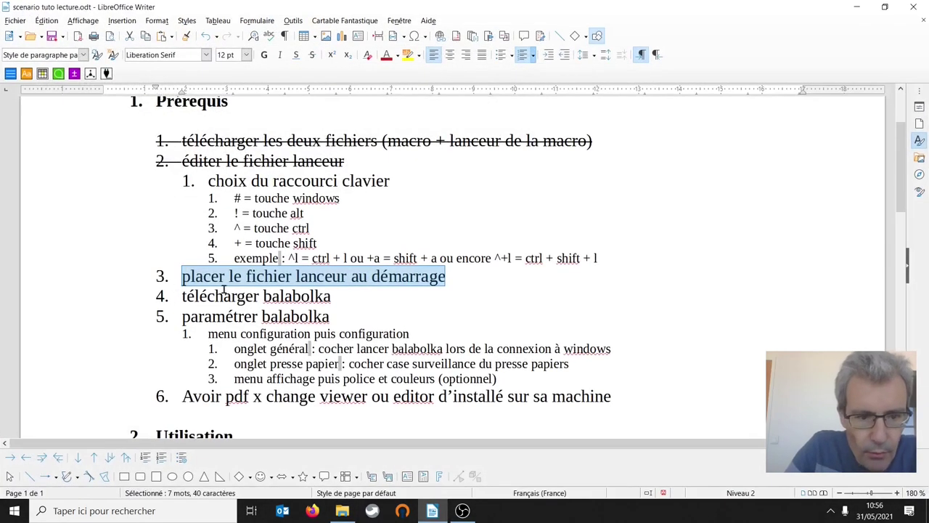
click(313, 56)
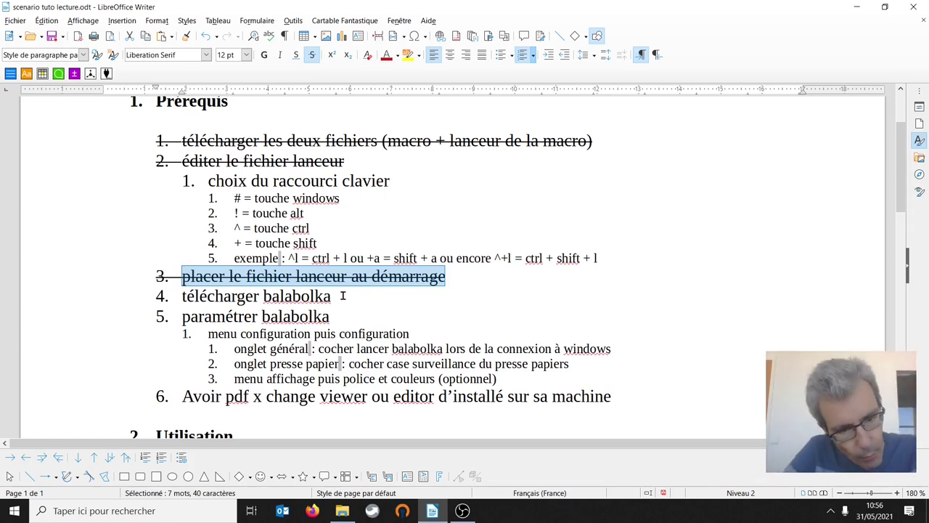
drag(343, 295, 137, 290)
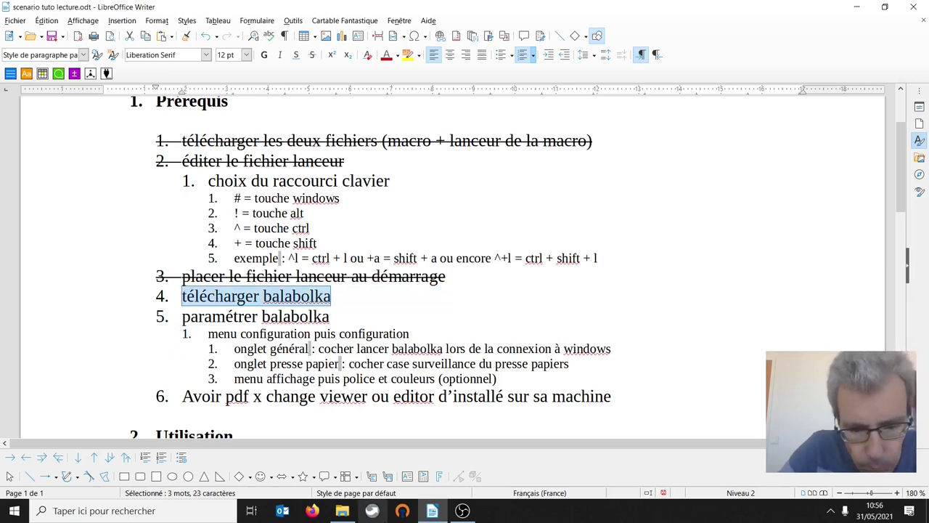
Step: Switch to Firefox and search the web with DuckDuckGo for "télécharger balabolka"
click(312, 511)
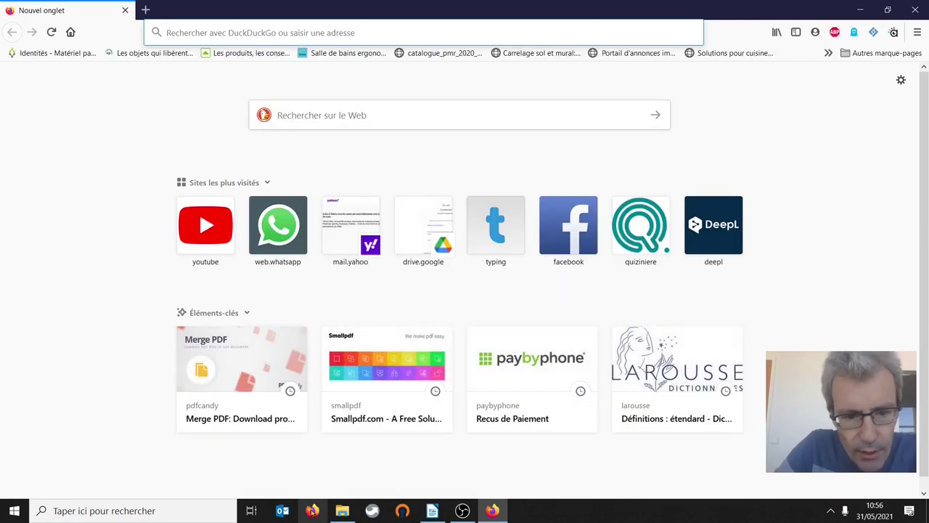
click(318, 117)
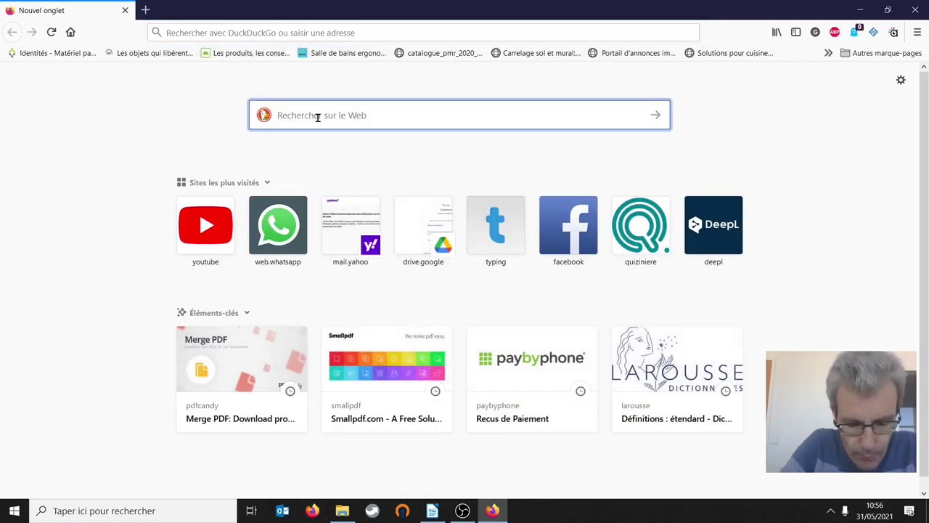
text(télécharge)
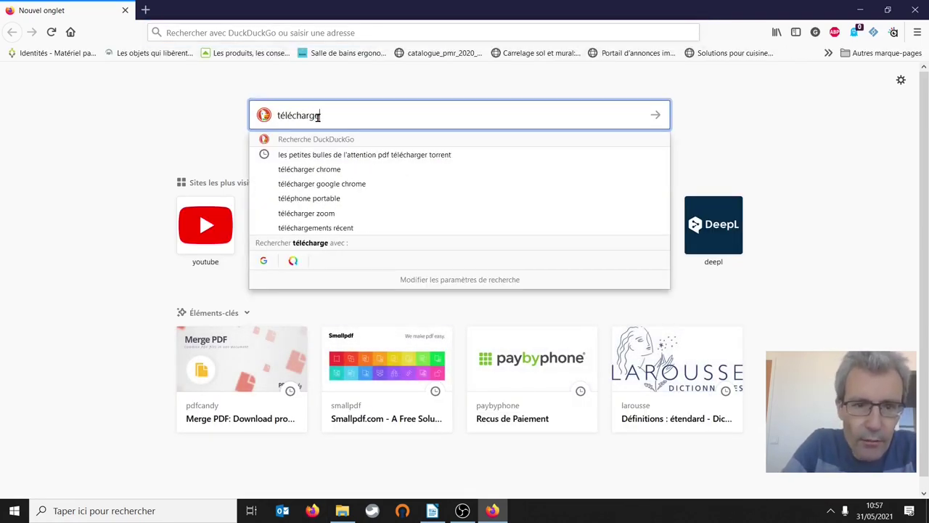
text(r balab)
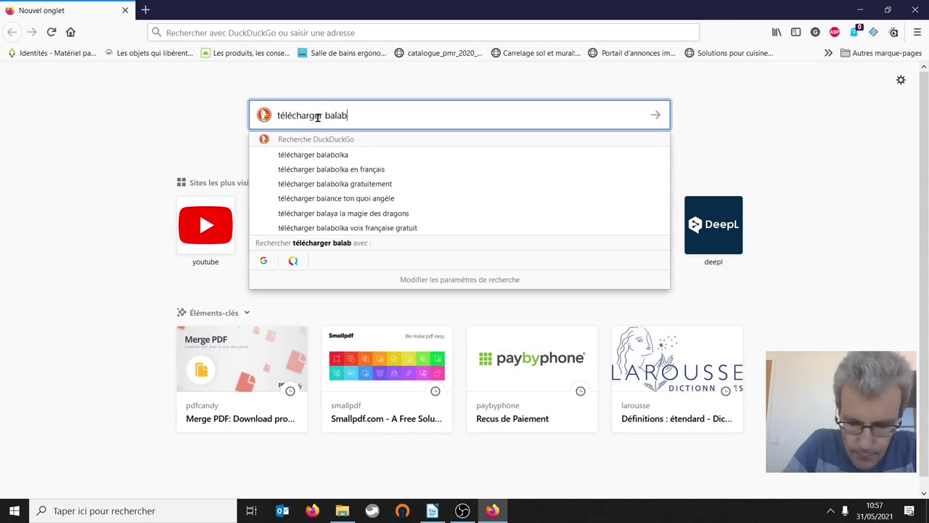
text(olka)
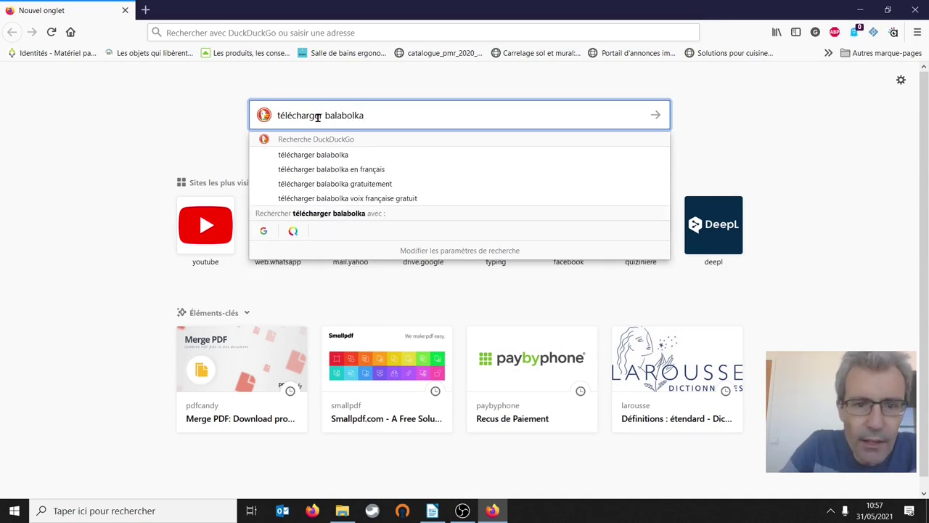
key(Return)
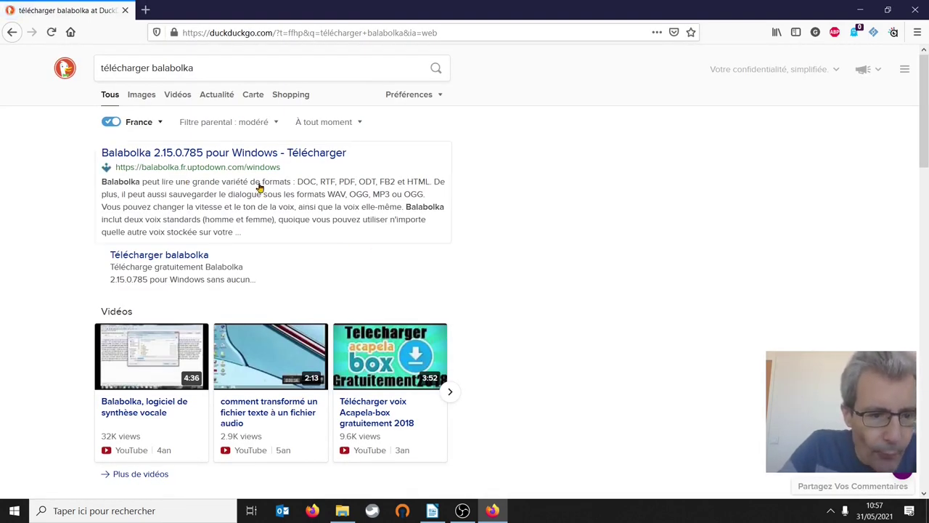
Step: Look through the DuckDuckGo results for the site from which to download Balabolka
scroll(166, 141, down, 4)
scroll(165, 142, down, 2)
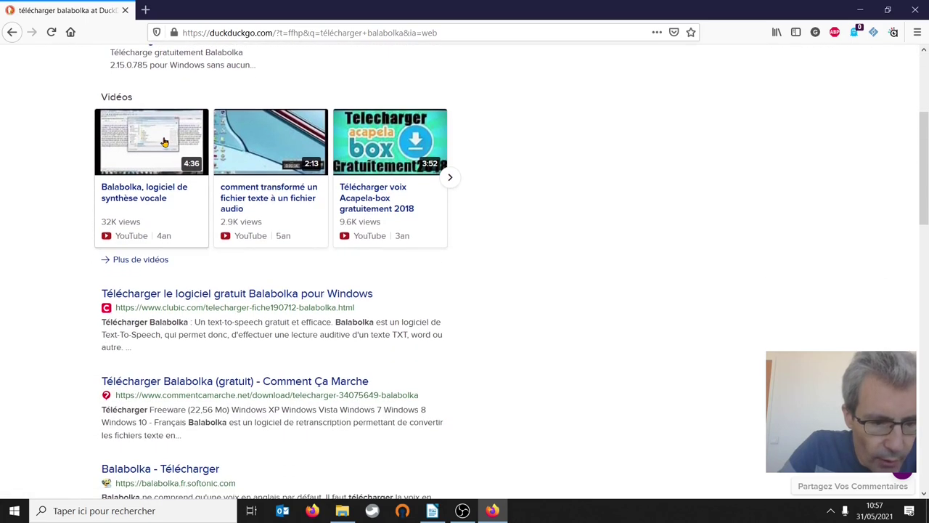
scroll(163, 142, down, 6)
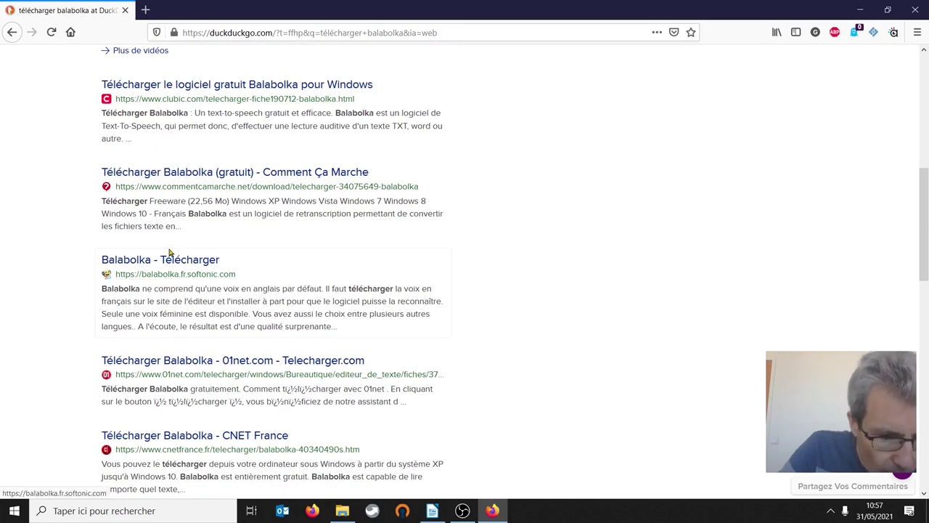
scroll(191, 257, down, 5)
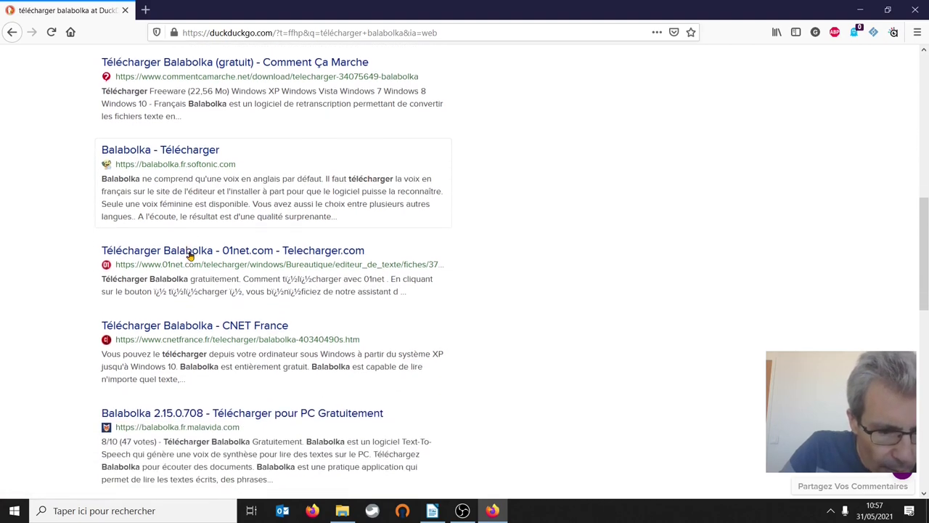
scroll(190, 255, down, 4)
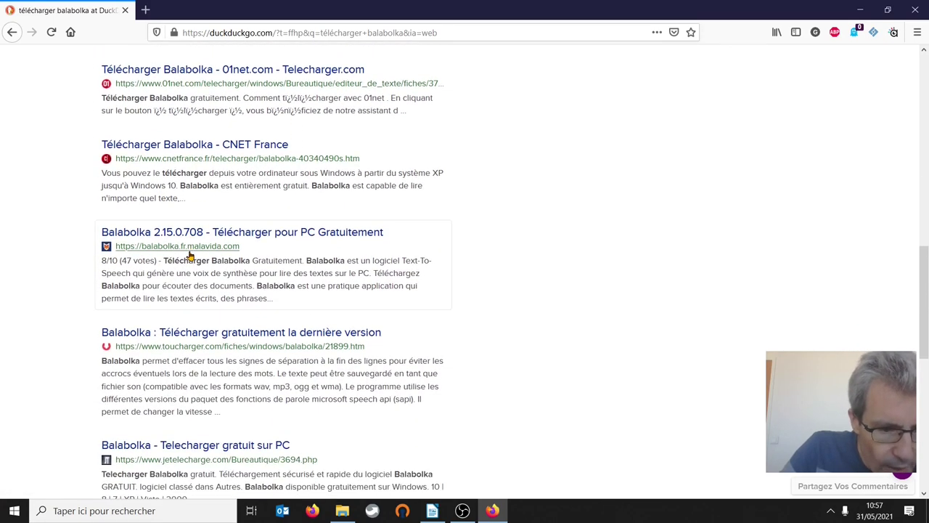
scroll(191, 256, down, 6)
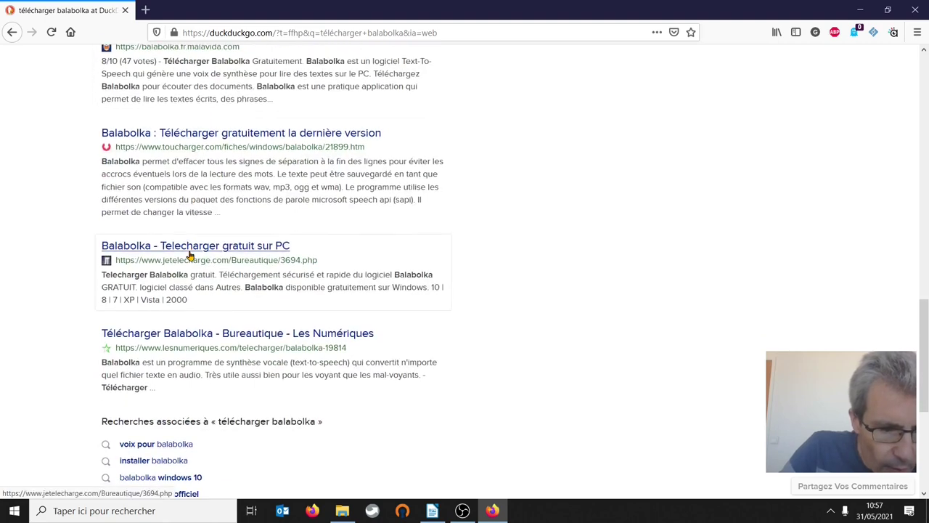
scroll(190, 255, down, 1)
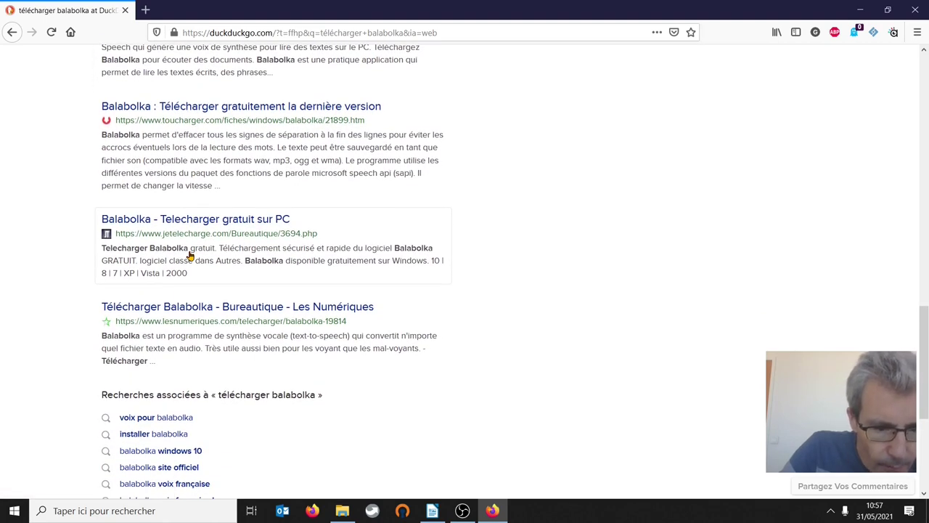
scroll(190, 255, down, 4)
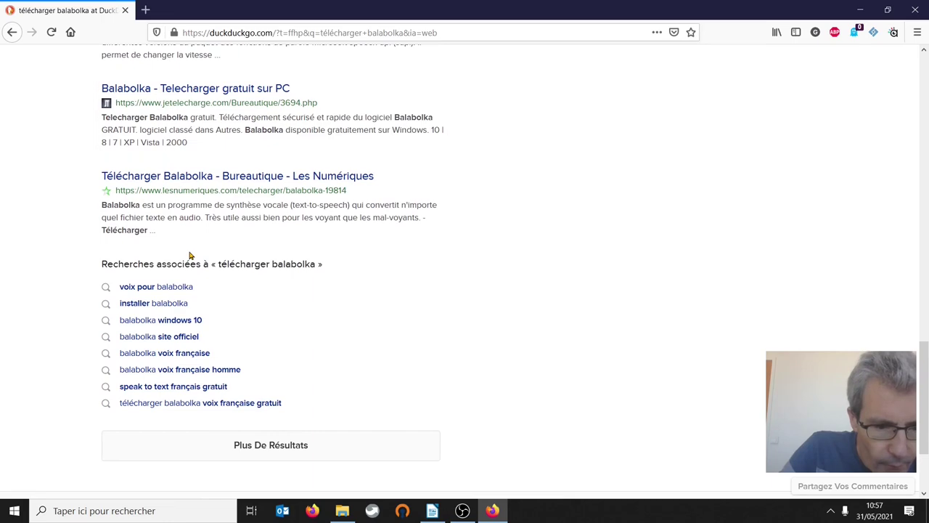
scroll(357, 276, up, 13)
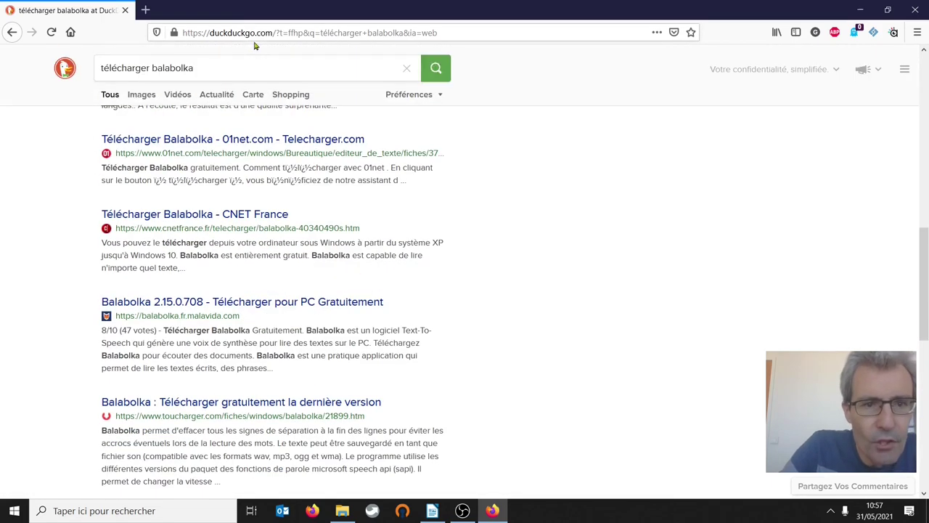
Step: Go to google.com, search for "télécharger balabolka" and locate the "Balabolka - Cross+A" result
click(247, 33)
text(google.com/)
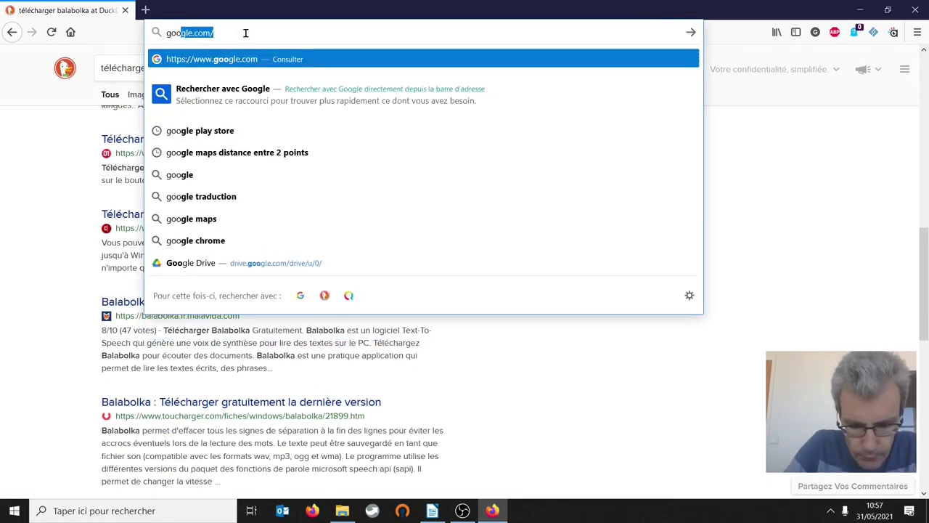
key(Return)
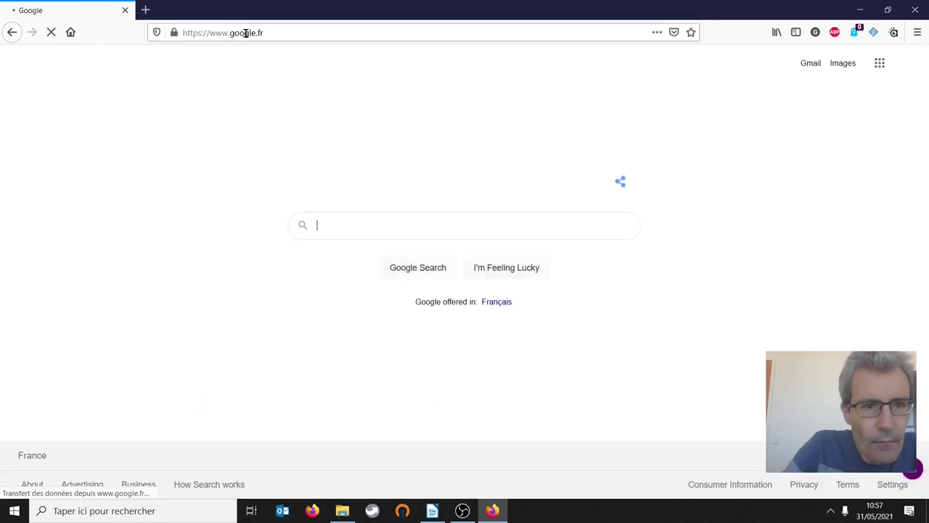
text(télécha)
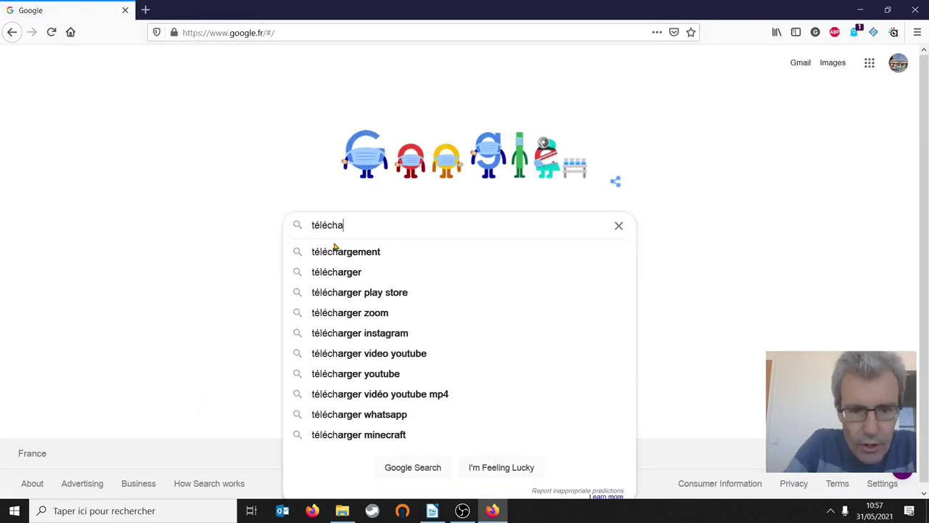
text(rger bala)
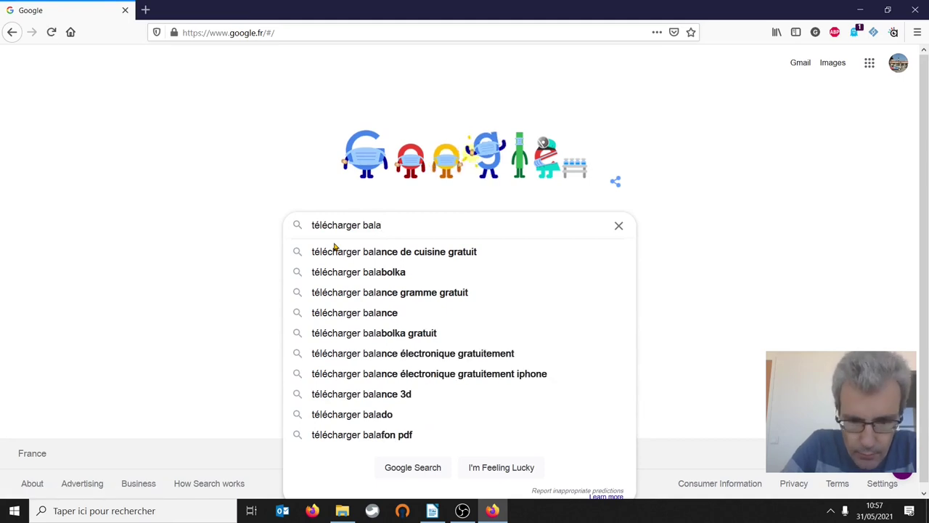
click(374, 272)
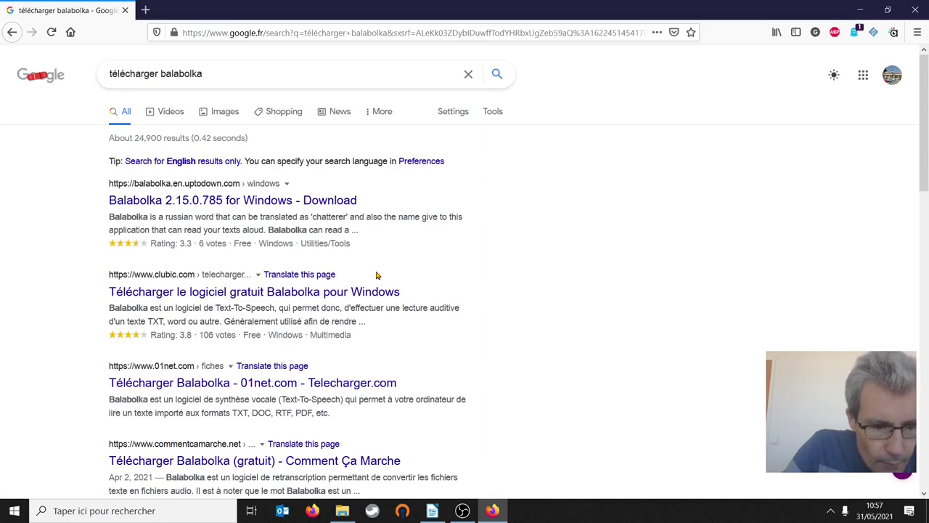
scroll(319, 290, down, 3)
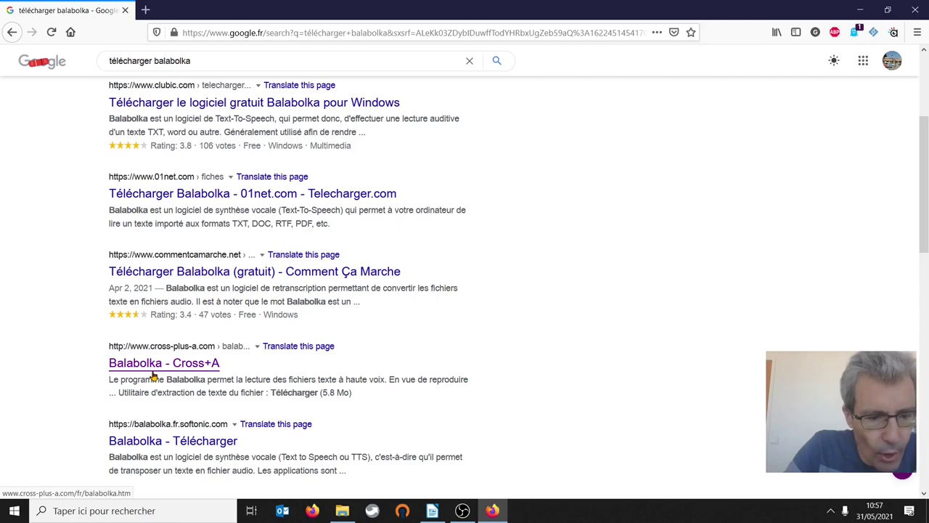
Step: Open the "Balabolka - Cross+A" search result and locate the "Télécharger le fichier" download link on its page
scroll(154, 374, up, 3)
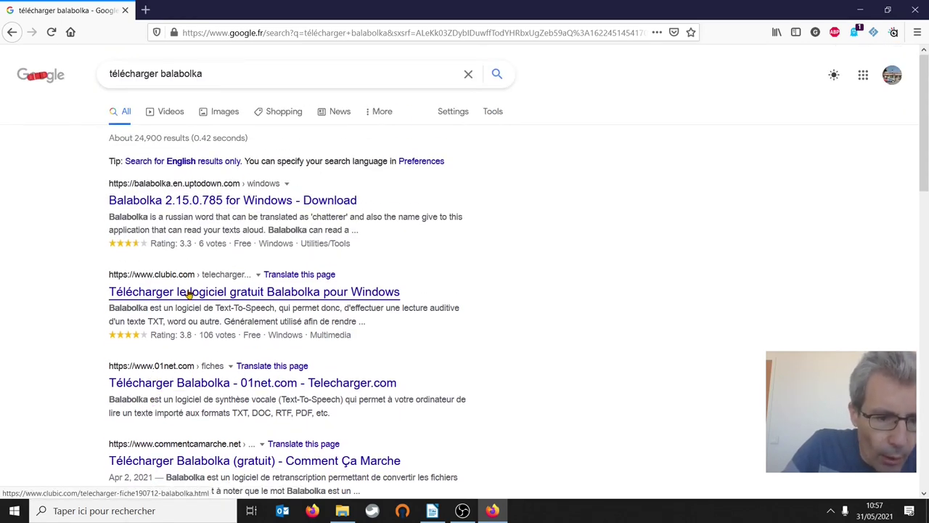
scroll(172, 287, down, 2)
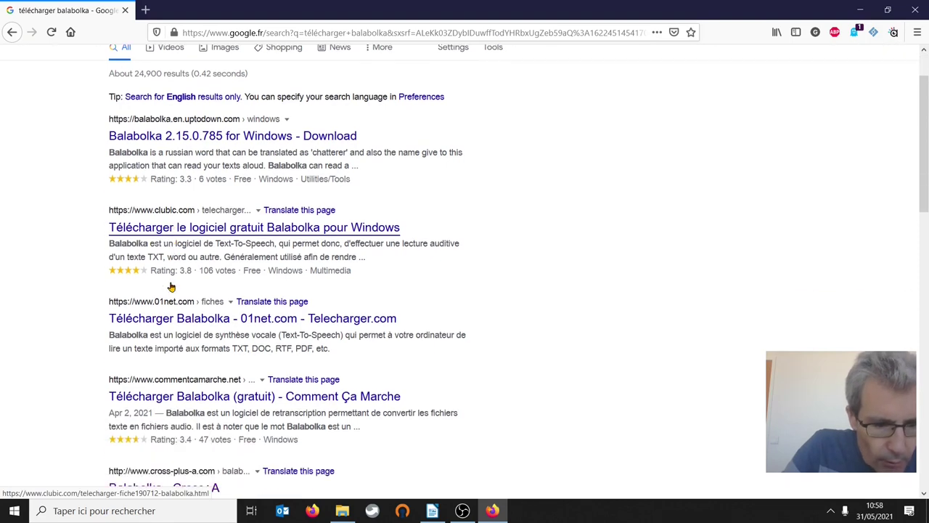
scroll(172, 286, up, 2)
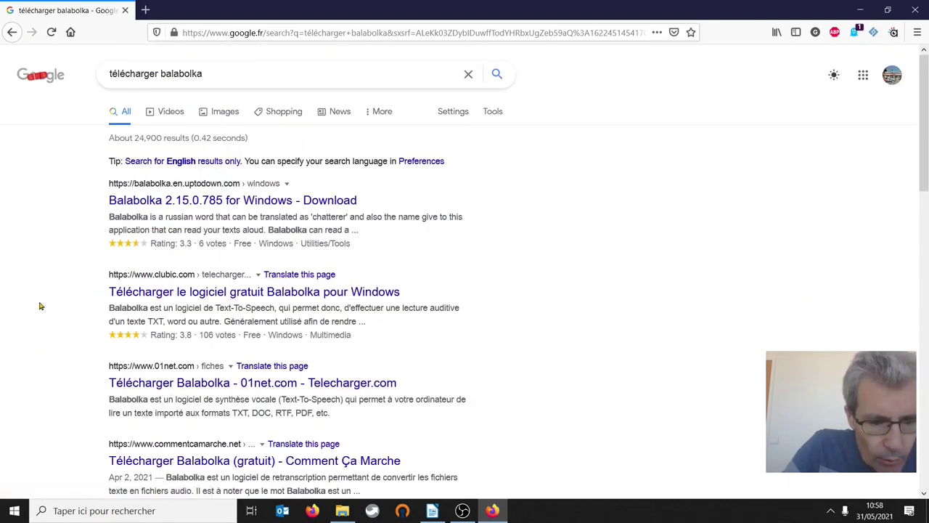
scroll(37, 305, down, 4)
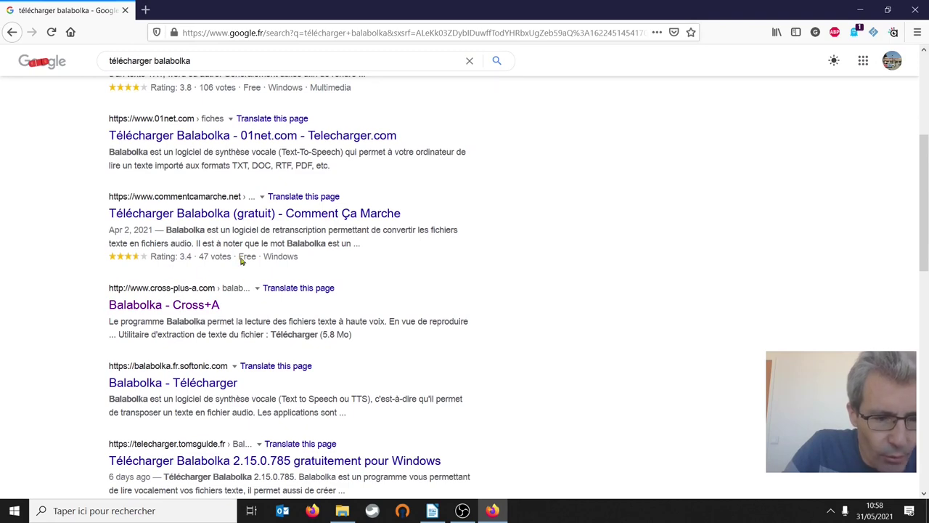
click(145, 306)
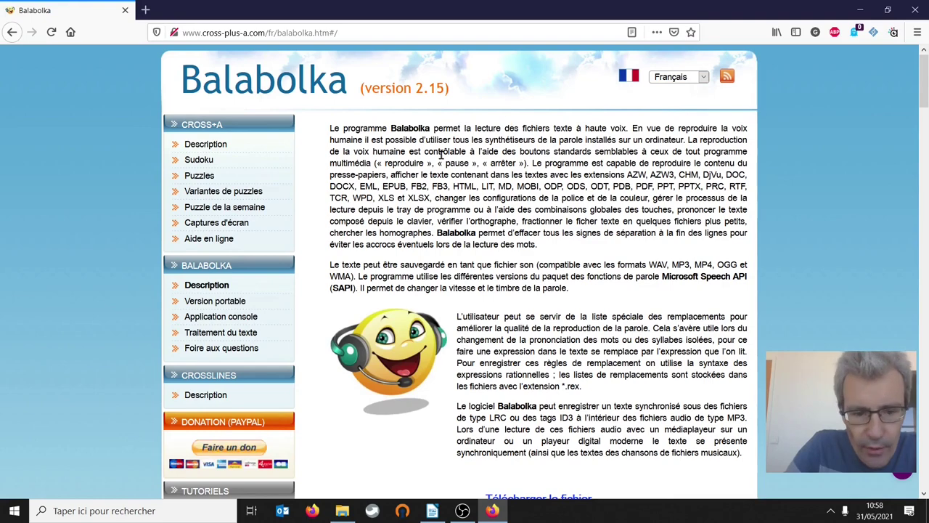
scroll(439, 153, down, 5)
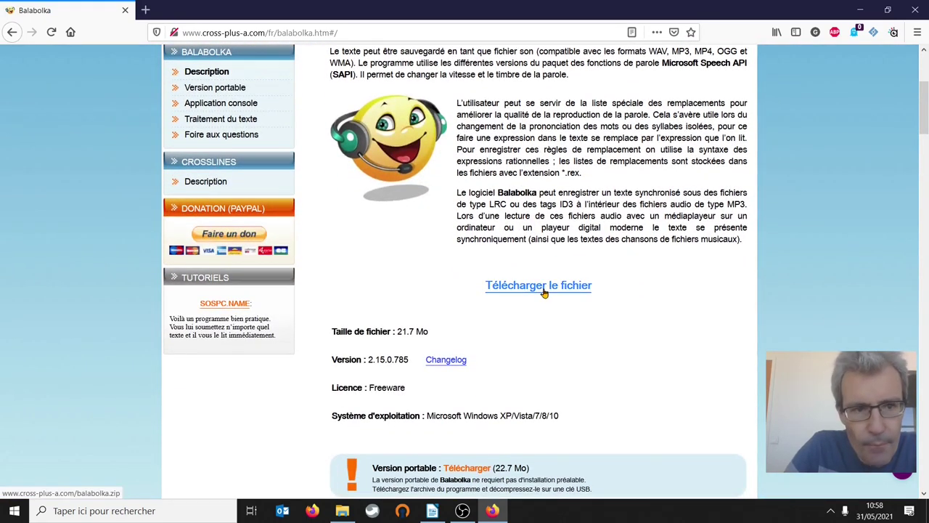
Step: Close Firefox and strike through the selected "télécharger balabolka" item in the LibreOffice Writer outline
click(915, 10)
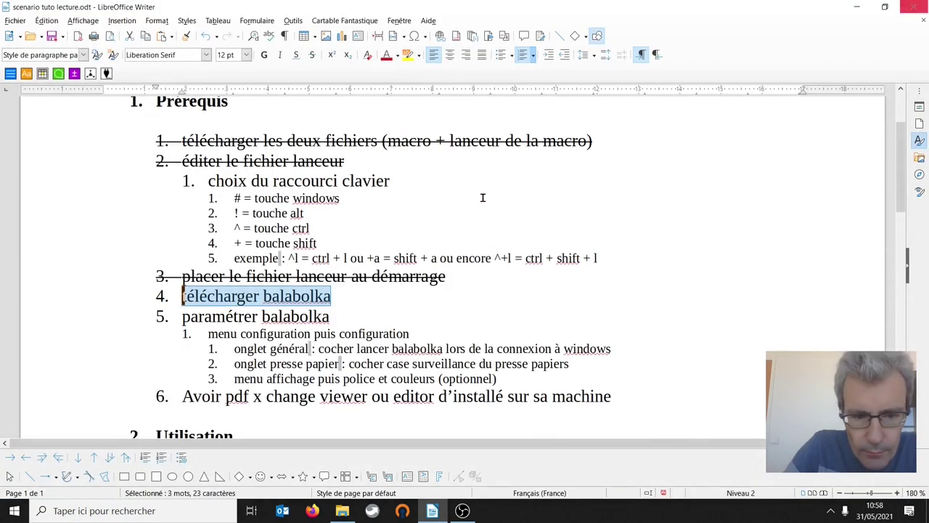
click(312, 55)
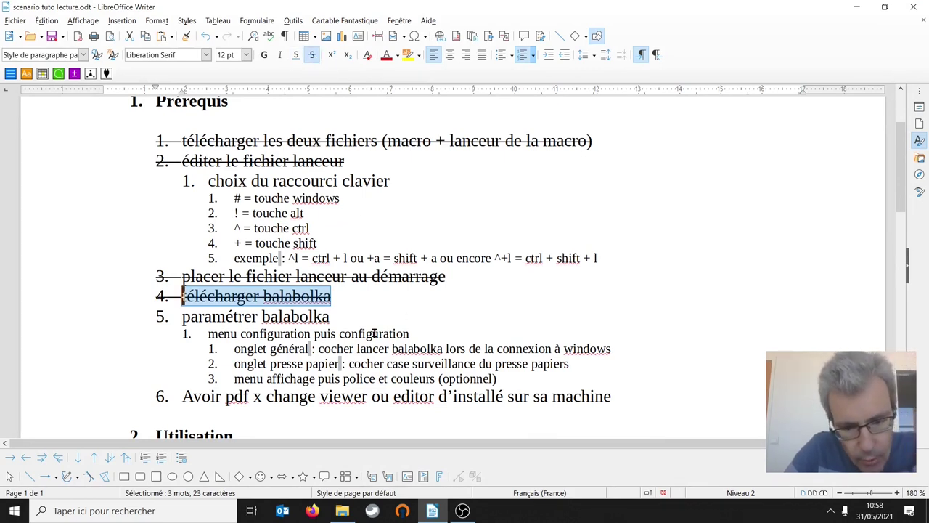
Step: Run Balabolka Portable from the PortableApps launcher
click(831, 511)
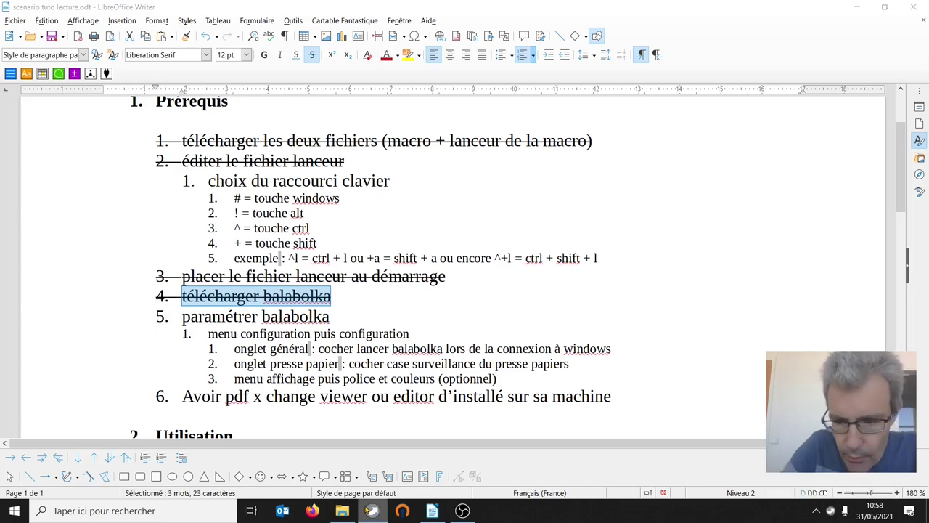
click(830, 510)
right_click(723, 221)
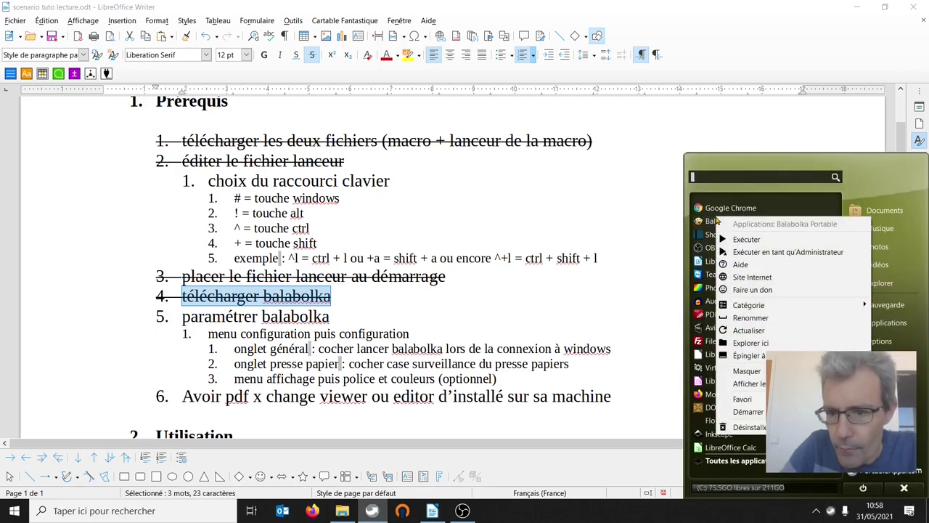
click(734, 239)
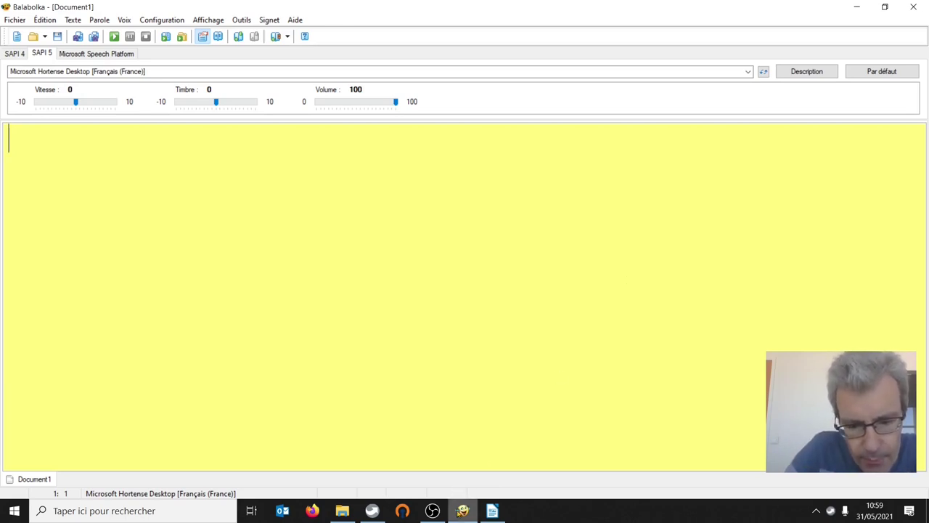
Step: Check the Writer outline, return to Balabolka and enable "Lancer Balabolka lors de la connexion à Windows" in its general configuration
click(493, 511)
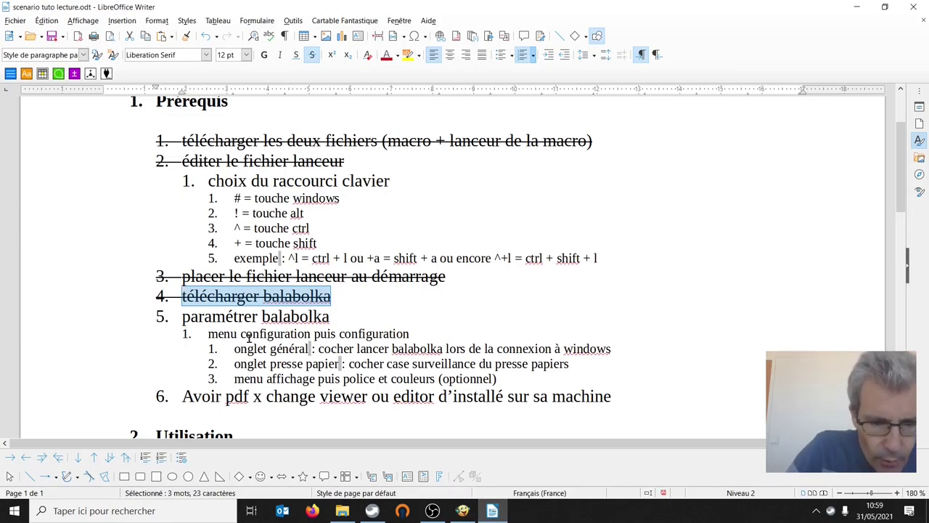
click(462, 511)
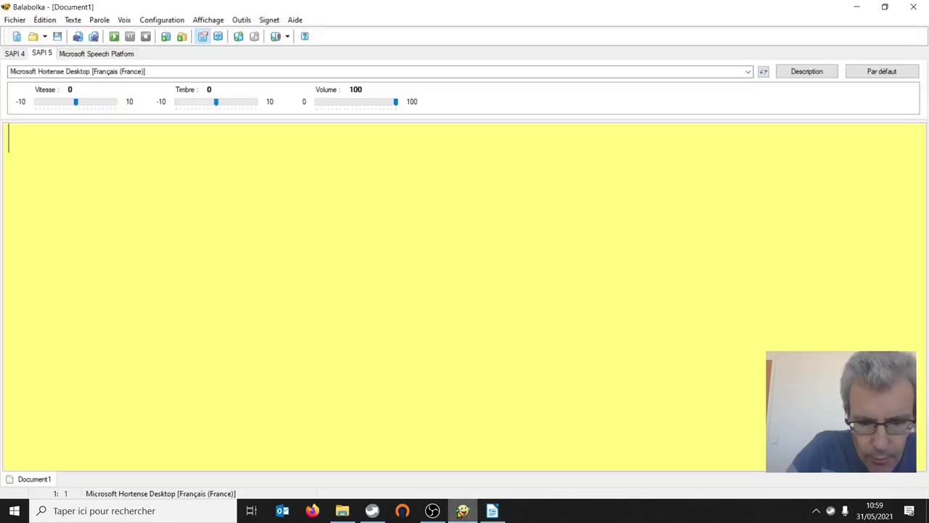
click(164, 20)
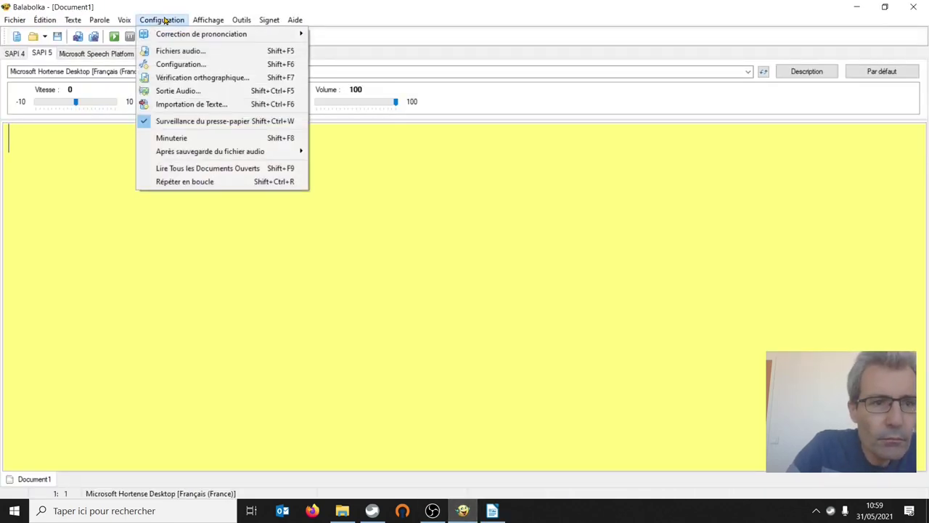
click(175, 65)
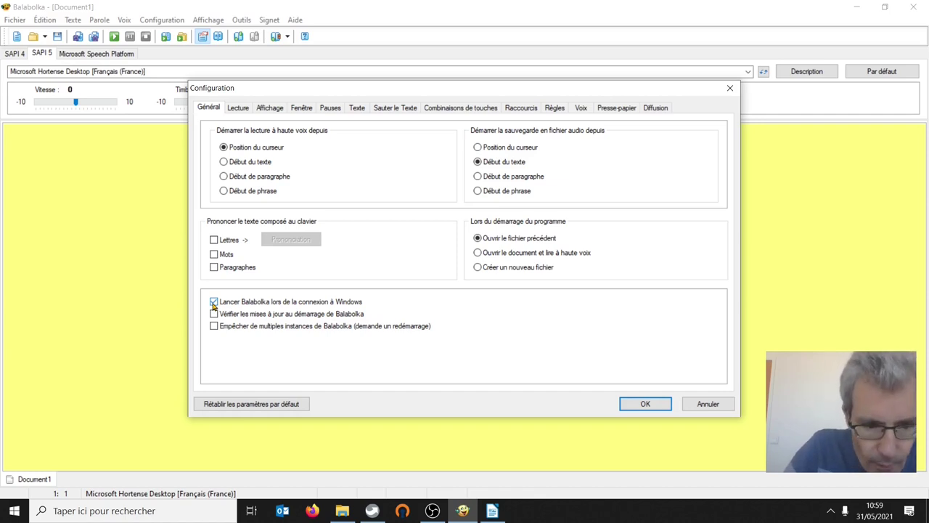
Step: Keep clipboard monitoring ("Surveillance du presse-papier") enabled with the action "Lire à haute voix" and apply the configuration
click(492, 511)
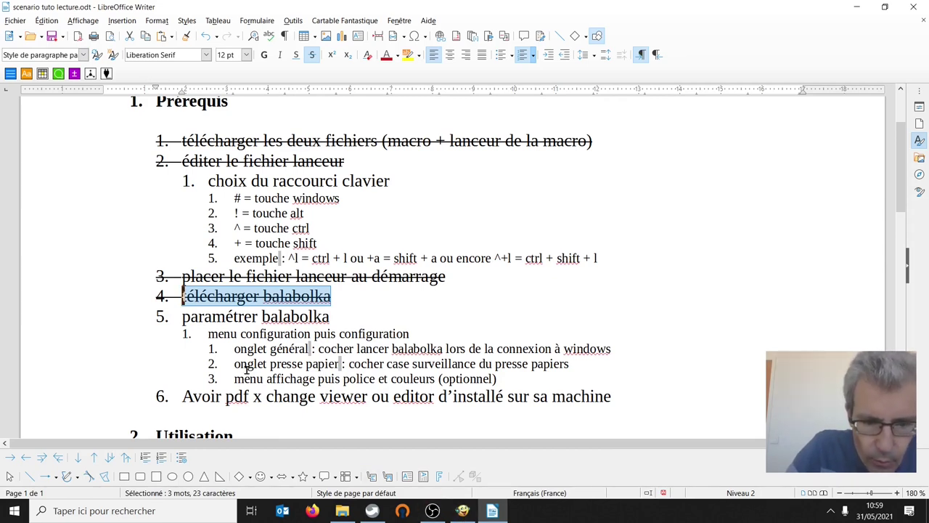
click(463, 511)
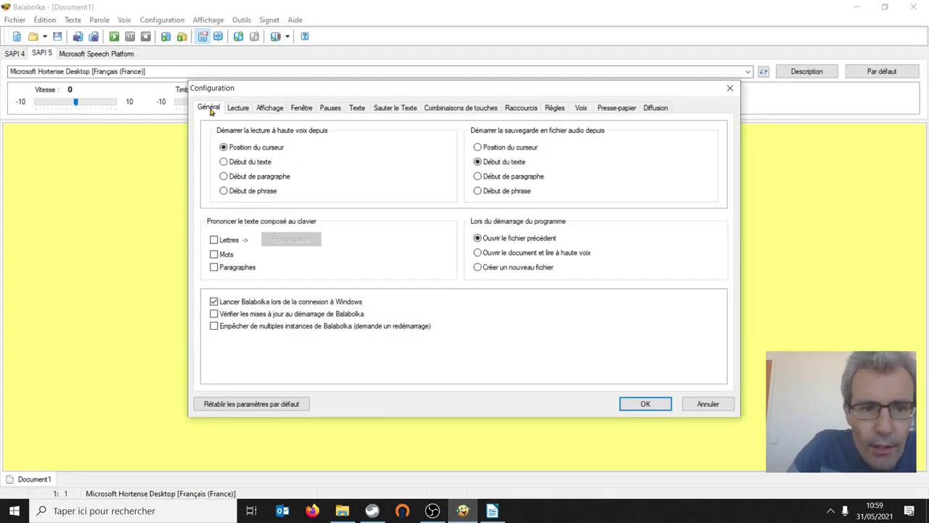
click(617, 107)
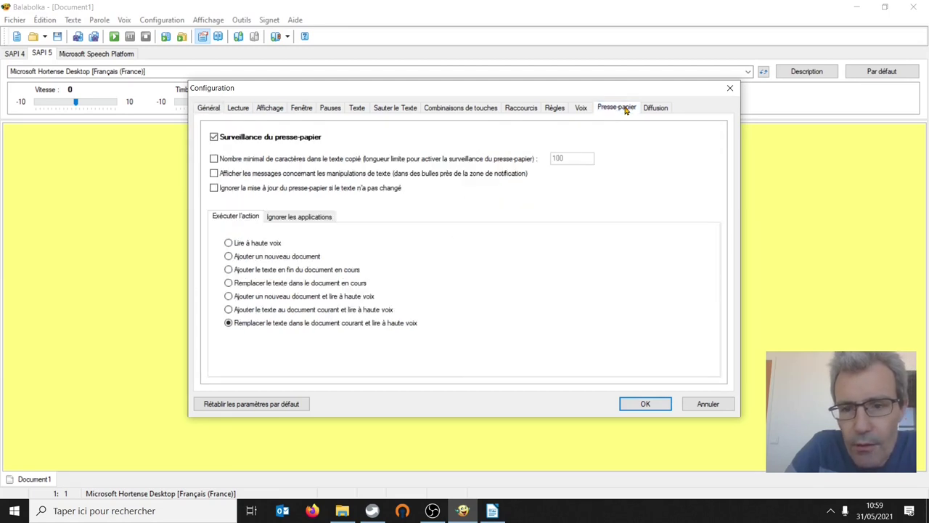
click(214, 138)
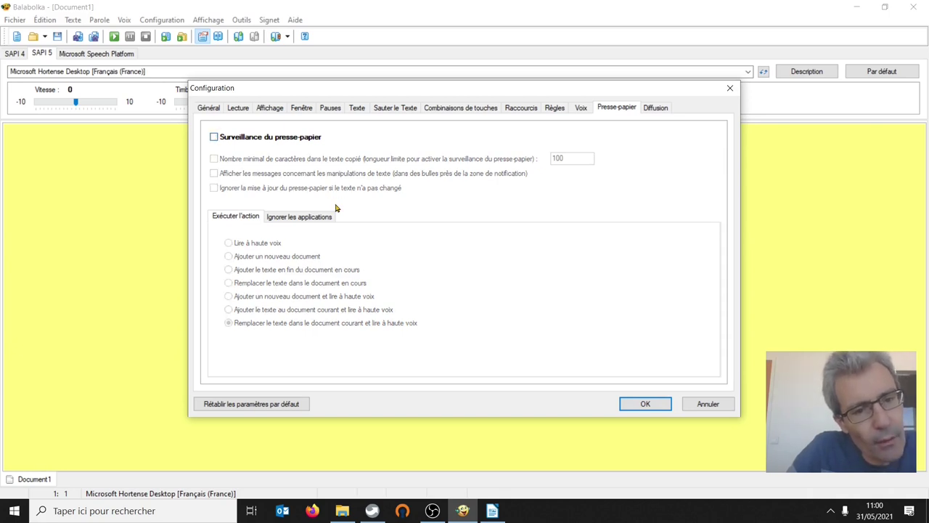
click(214, 138)
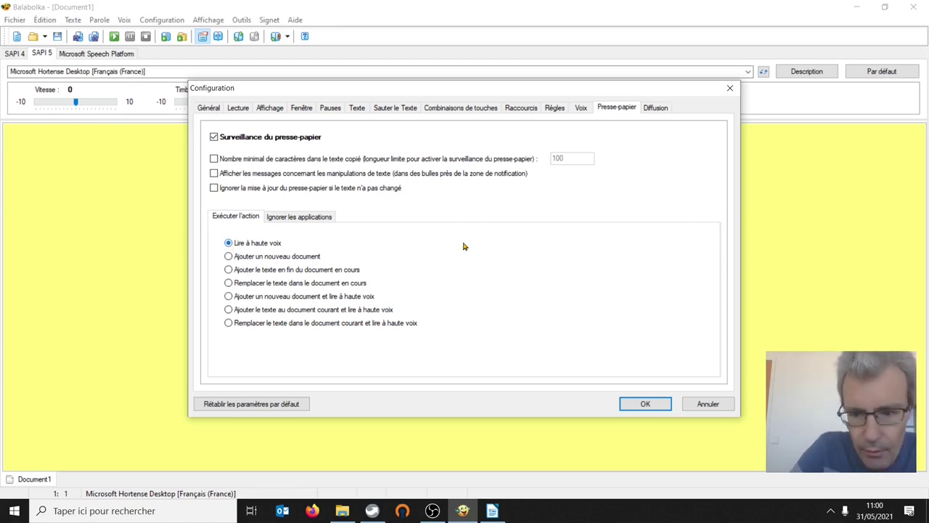
click(633, 403)
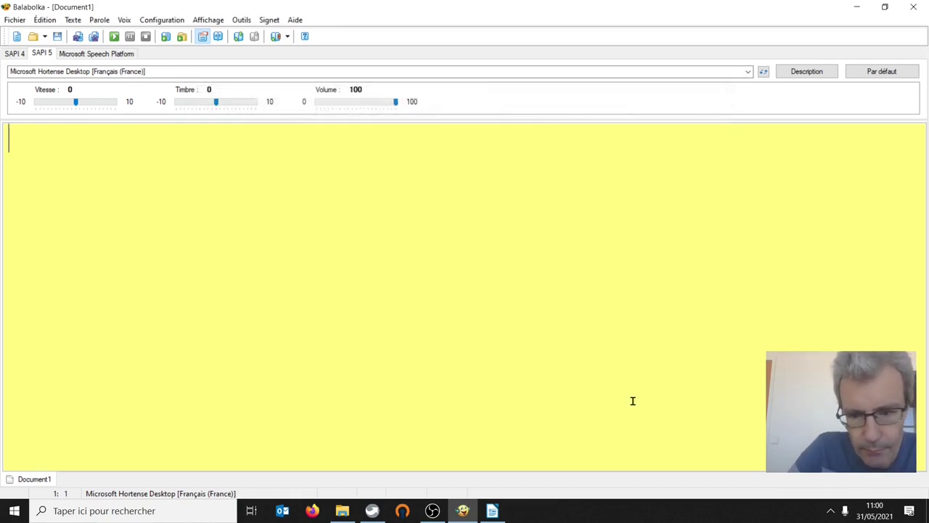
Step: Consult the Writer outline, return to Balabolka and reset its font and colour settings to the default Windows colours
click(464, 514)
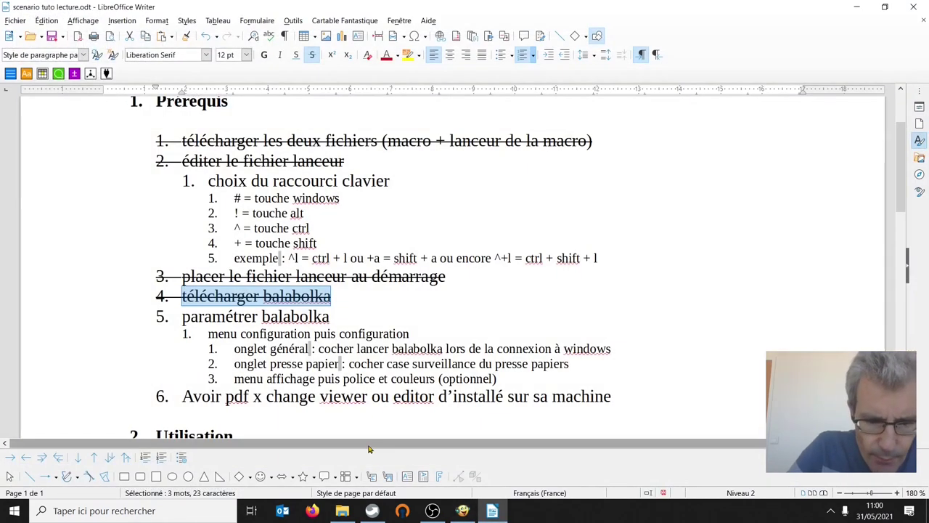
click(463, 510)
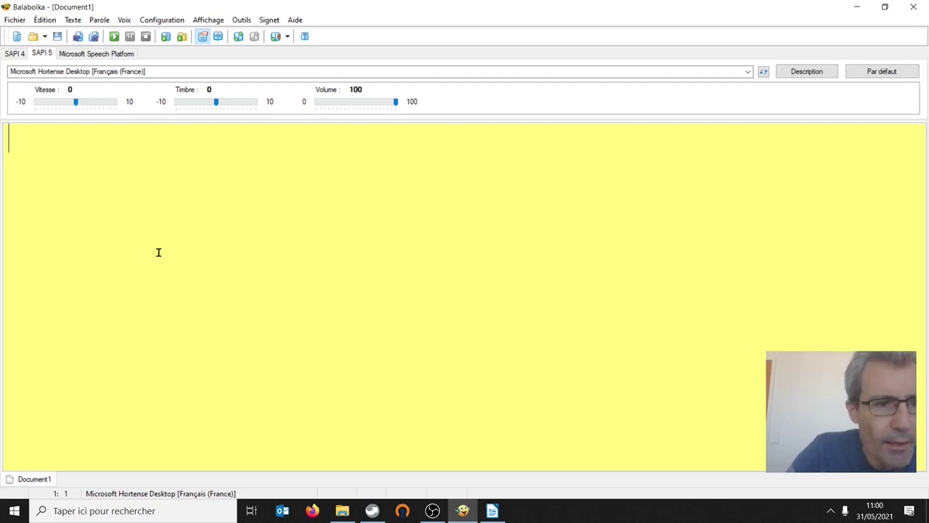
click(206, 22)
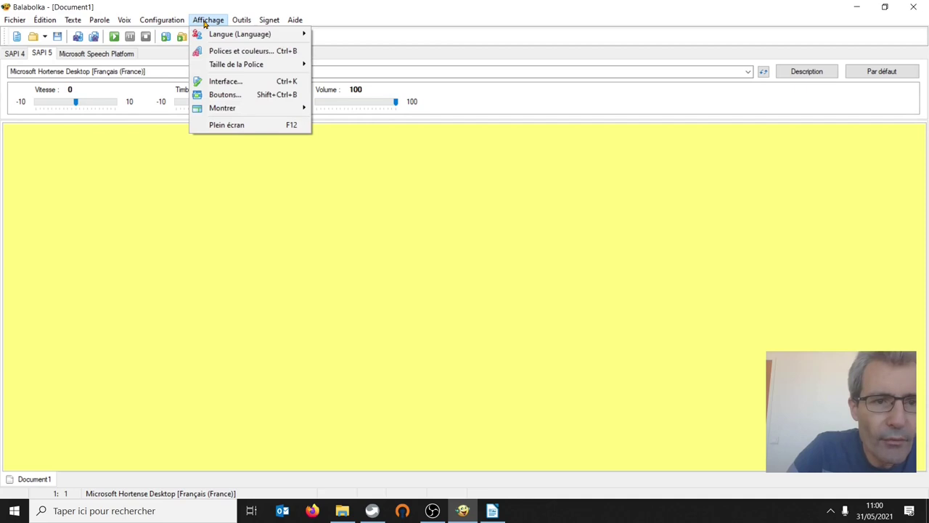
click(228, 52)
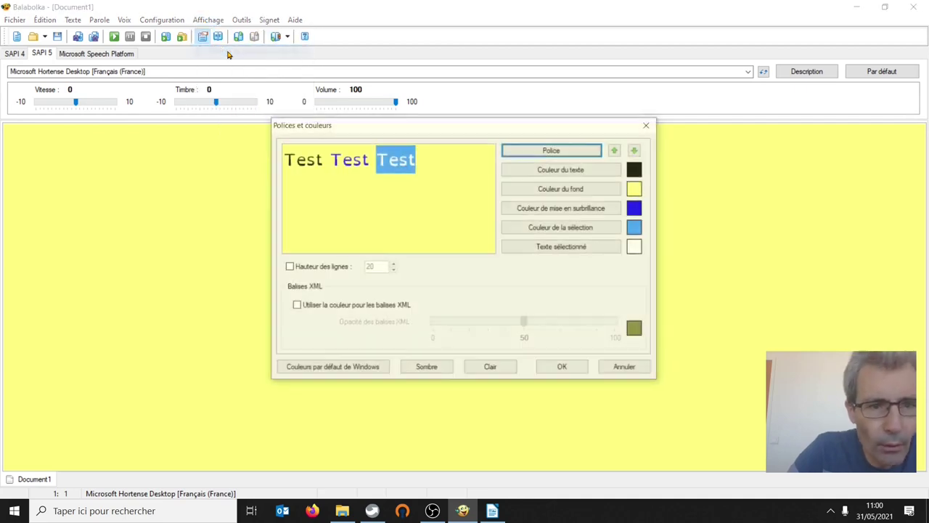
click(326, 368)
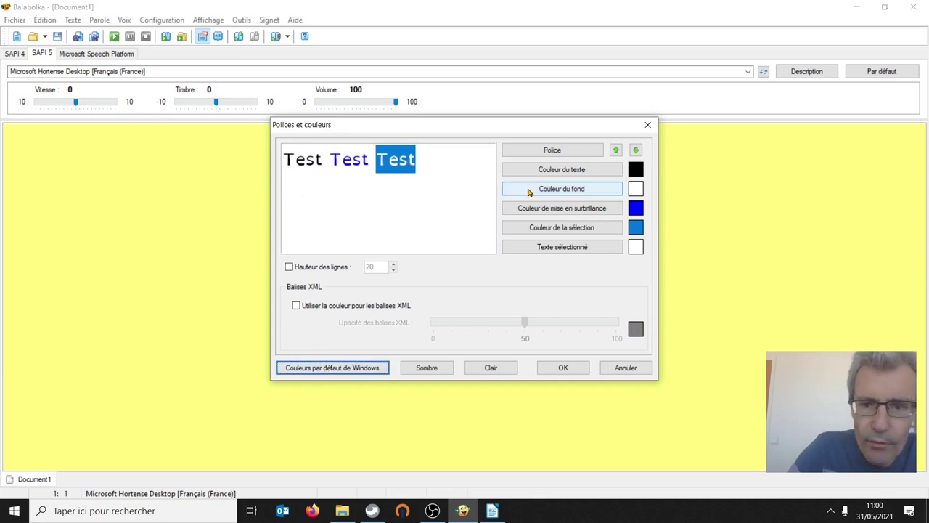
Step: Set Balabolka's text font to Arial at size 12
click(540, 149)
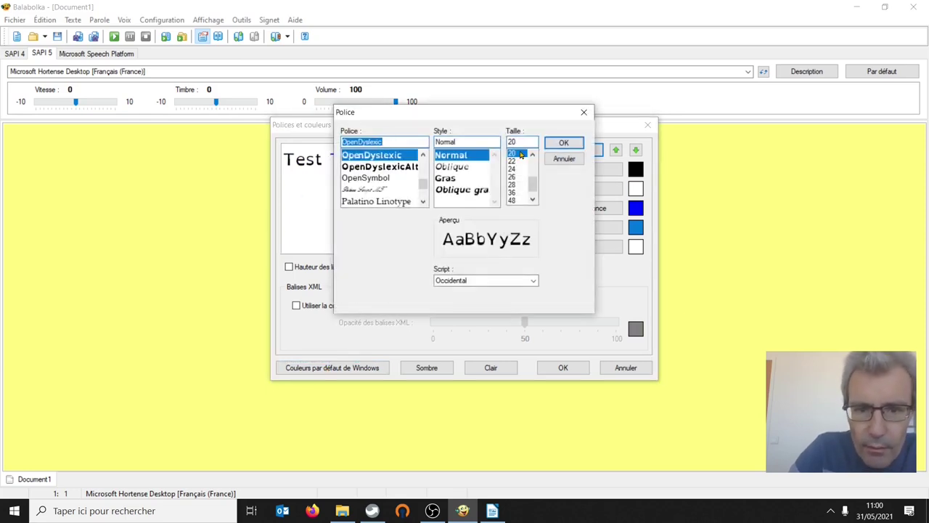
text(arial)
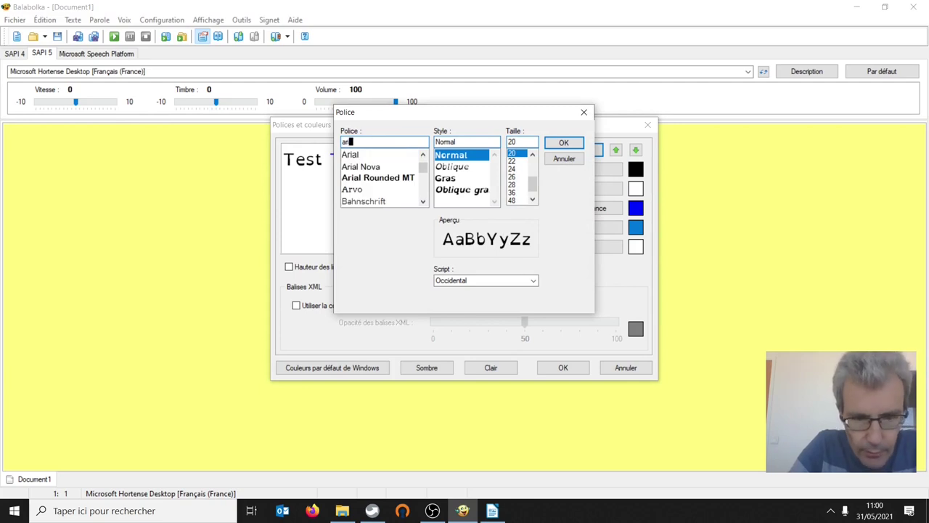
scroll(532, 159, up, 2)
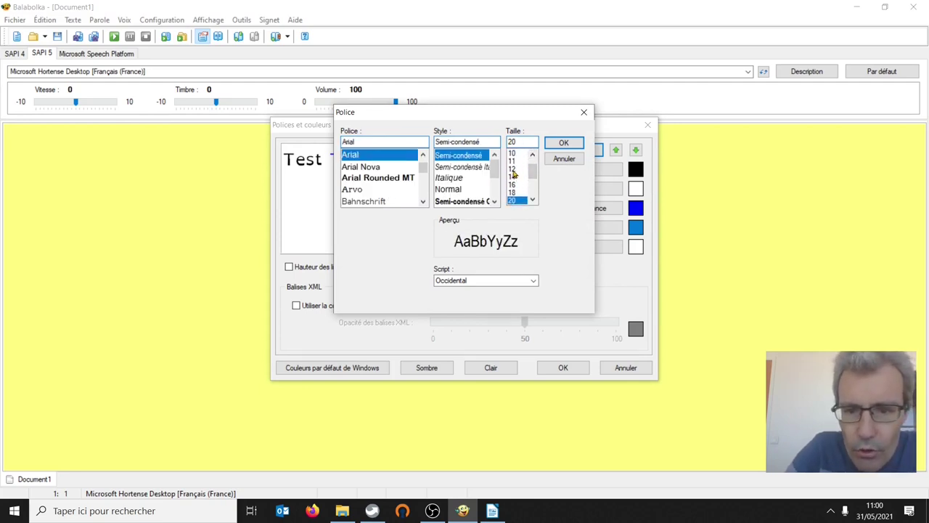
click(513, 174)
click(558, 144)
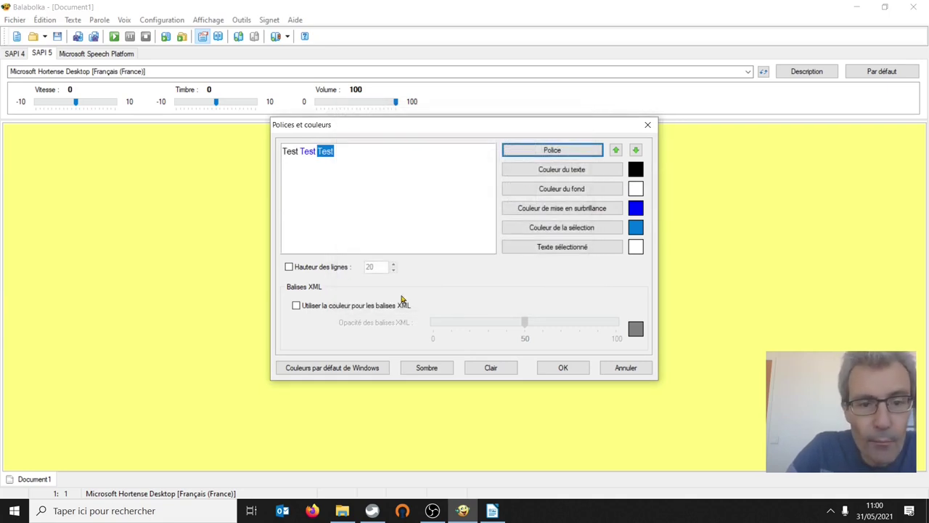
Step: Set Balabolka's text font to OpenDyslexicAlta, style Gras, size 20
click(531, 152)
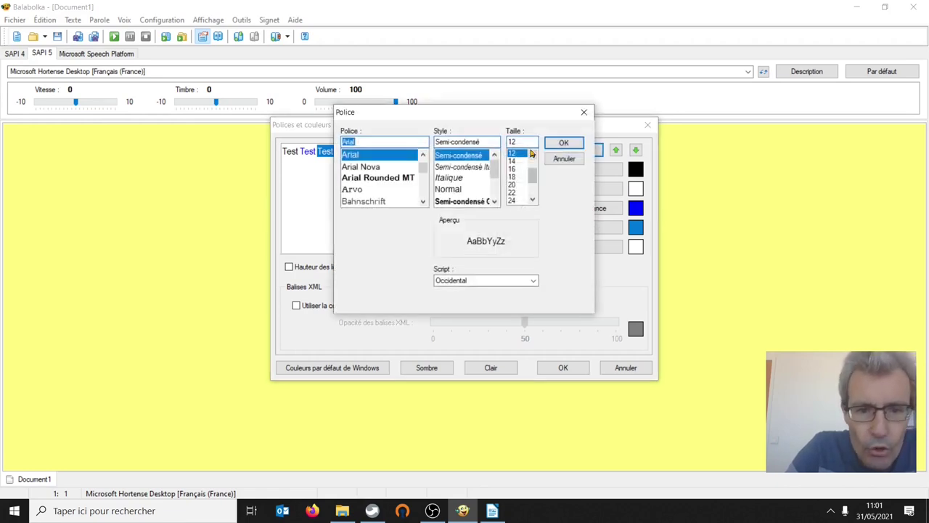
text(open)
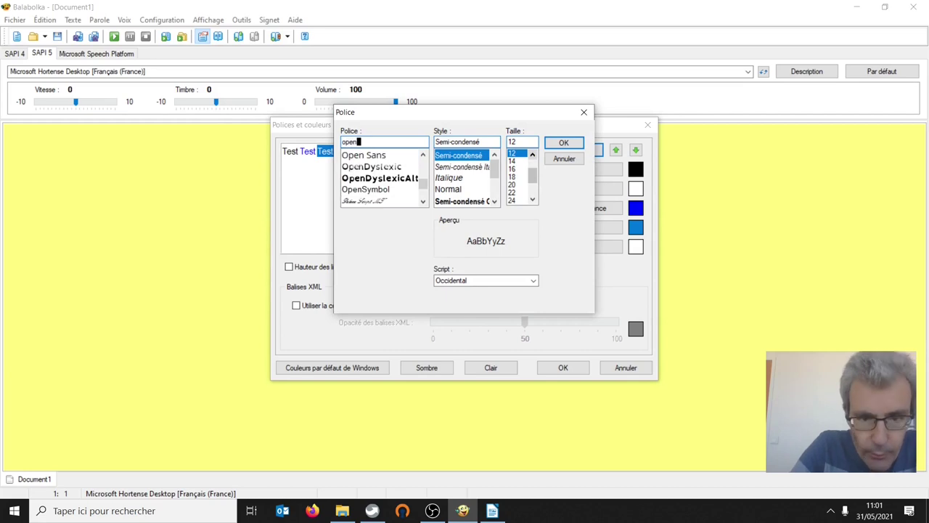
click(372, 180)
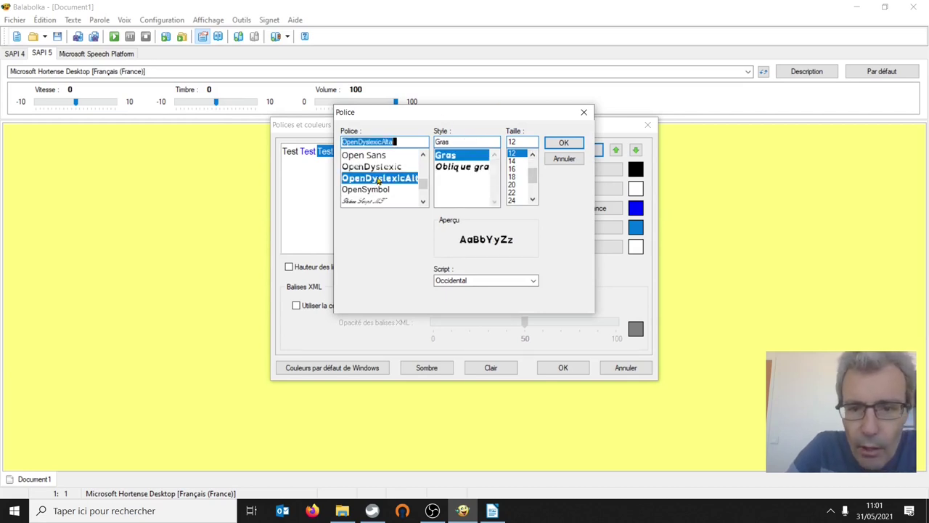
click(513, 186)
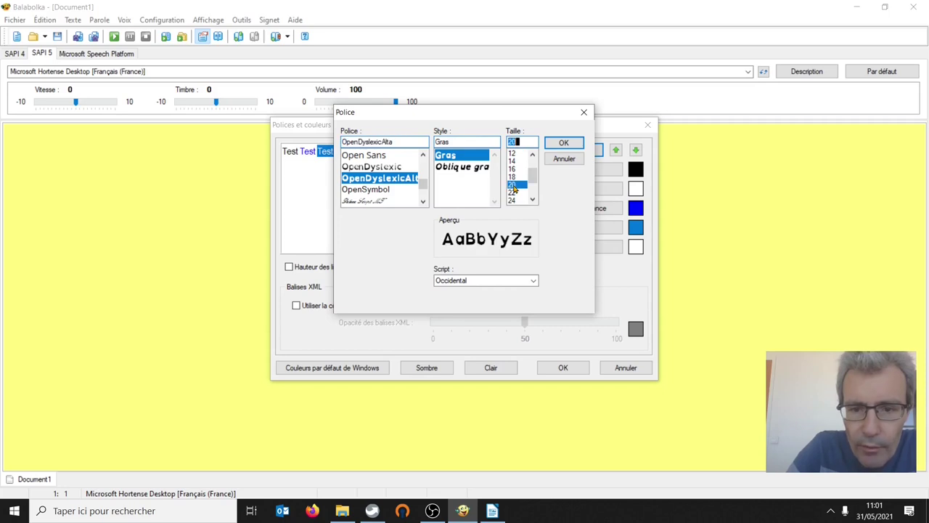
click(558, 149)
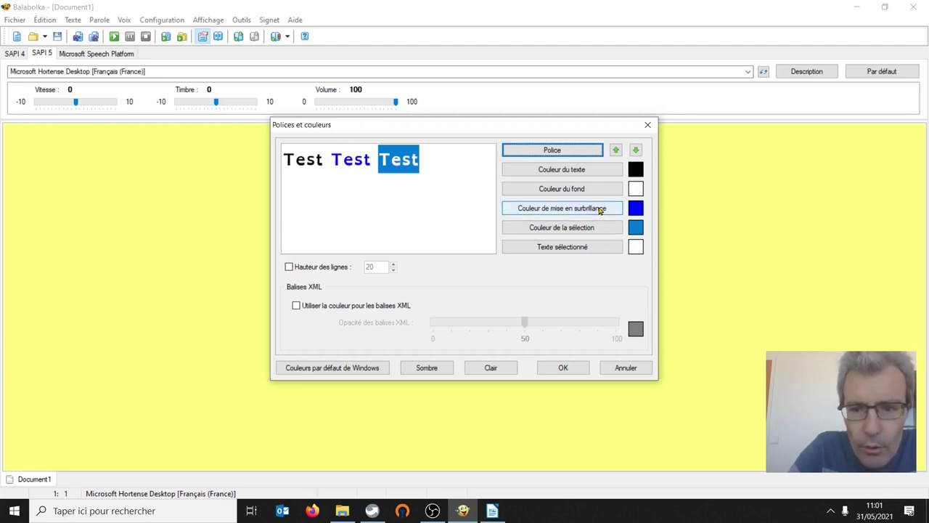
Step: Set the highlight colour ("Couleur de mise en surbrillance") to red
click(636, 211)
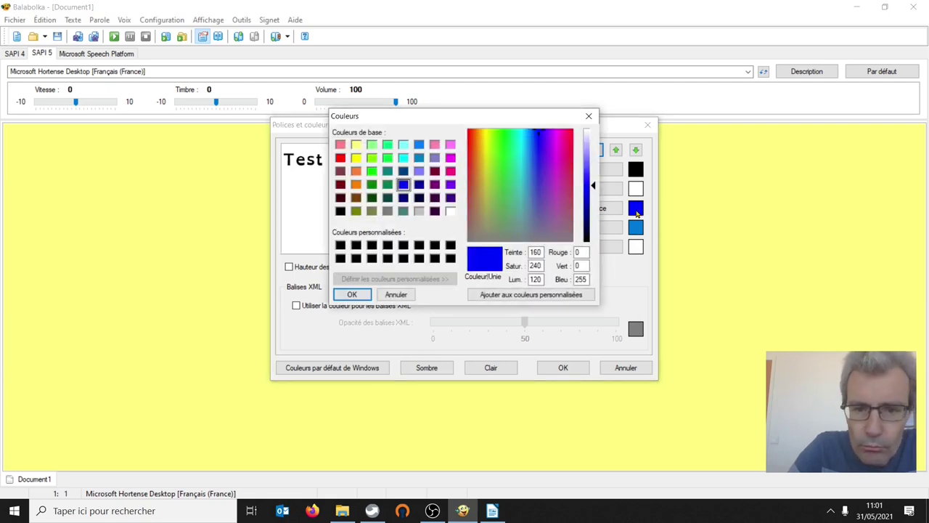
click(340, 158)
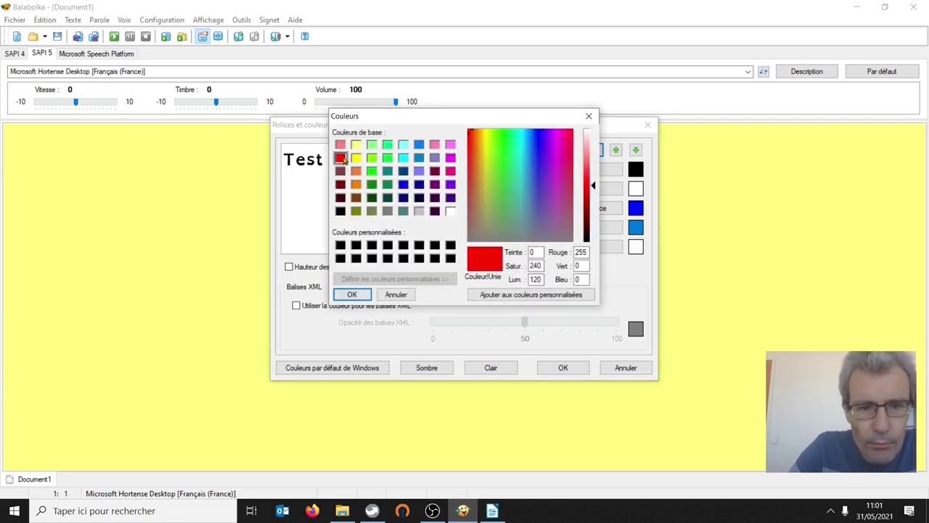
click(352, 294)
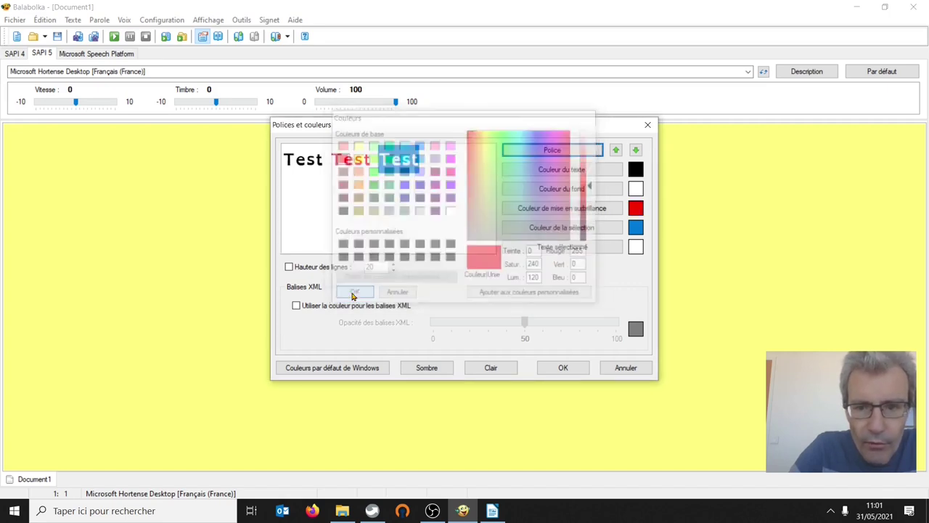
click(639, 210)
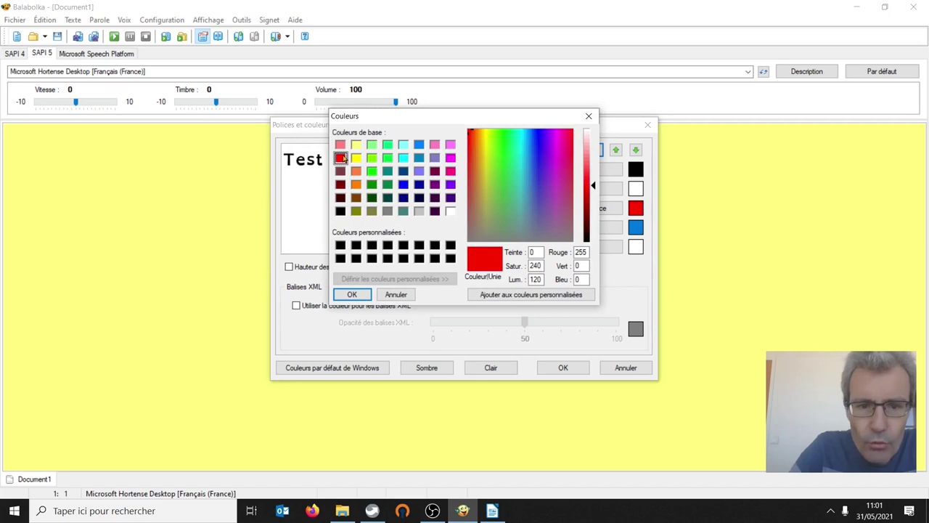
click(350, 295)
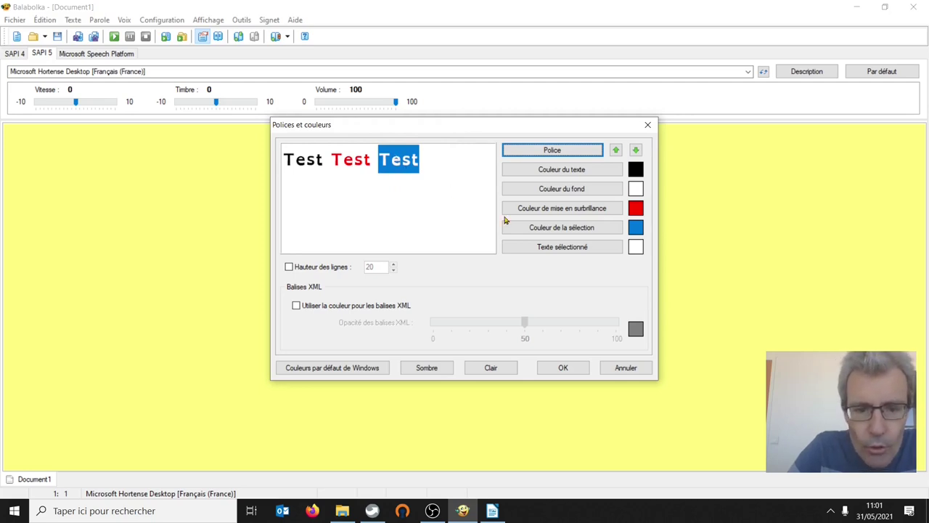
Step: Set the background colour to pale yellow (RGB 255, 255, 128) and apply the font and colour settings
click(549, 190)
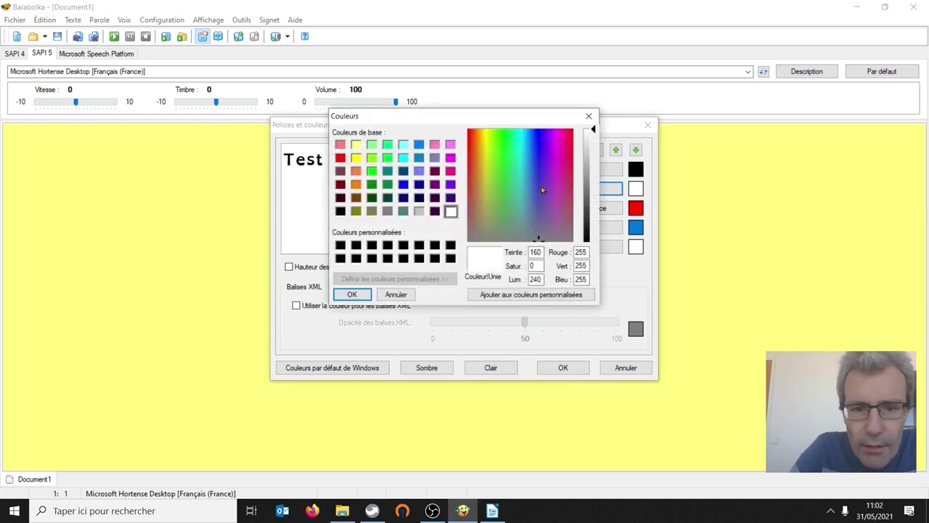
click(356, 145)
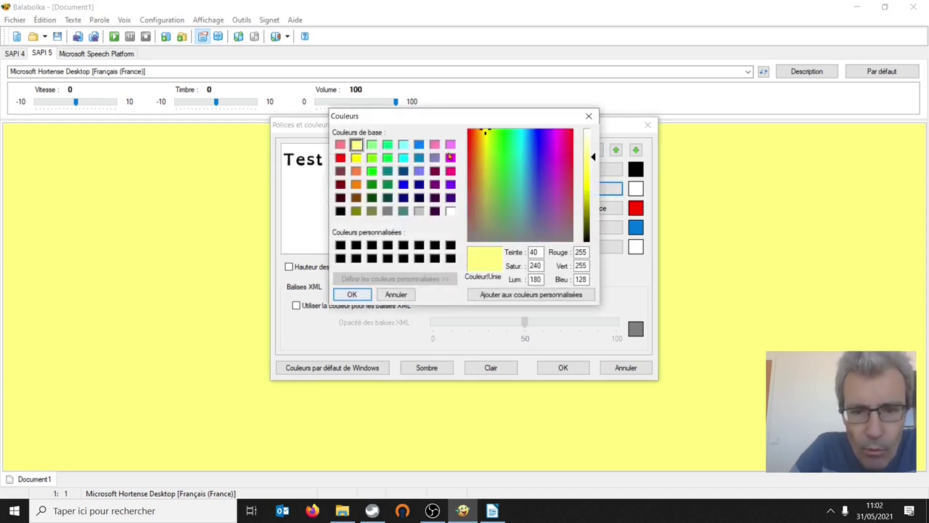
click(354, 295)
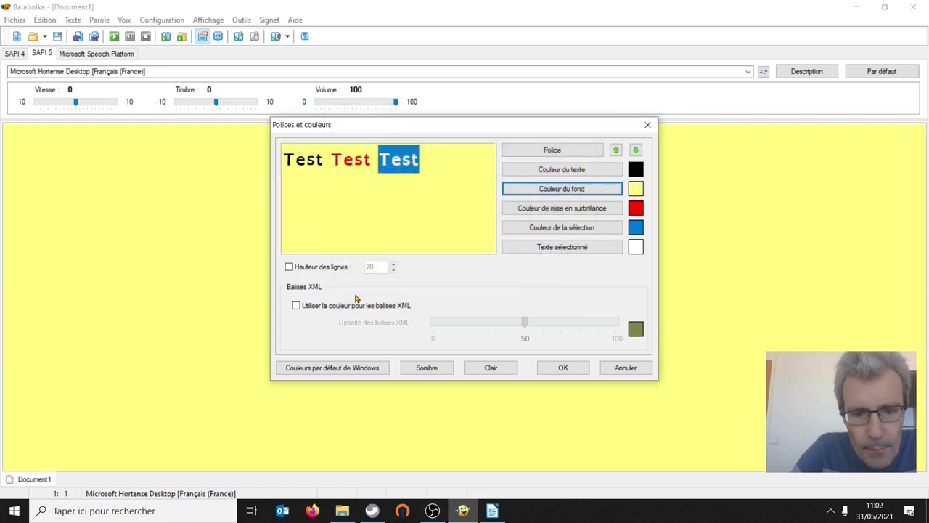
click(564, 368)
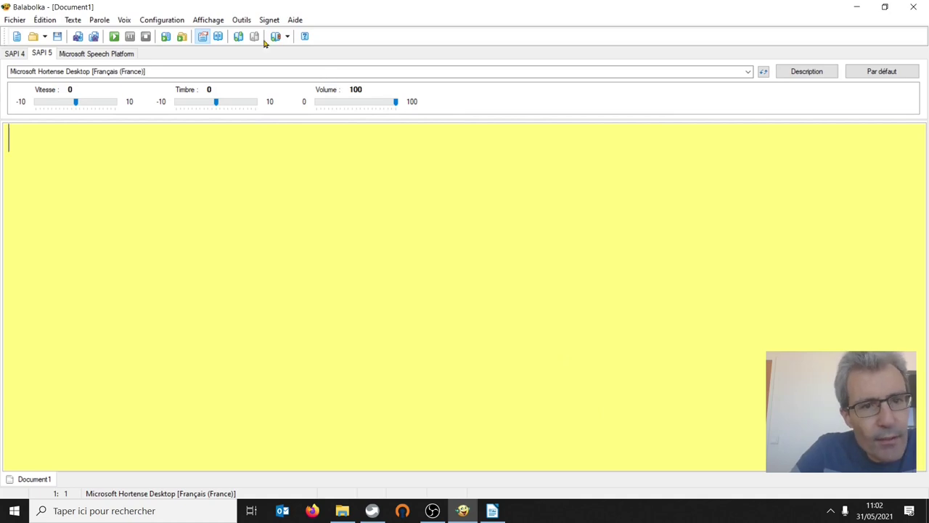
Step: Review the clipboard monitoring options and their read-aloud actions in the configuration, and close the dialog
click(165, 21)
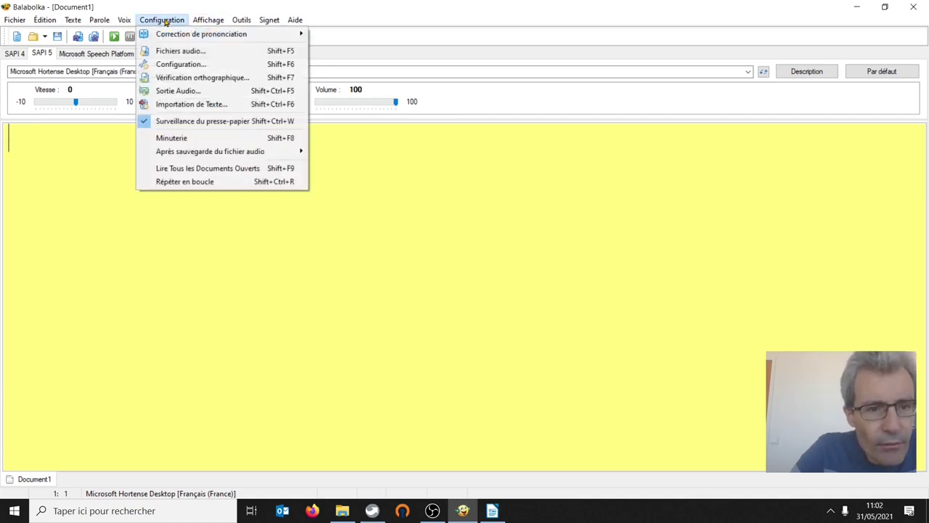
click(181, 65)
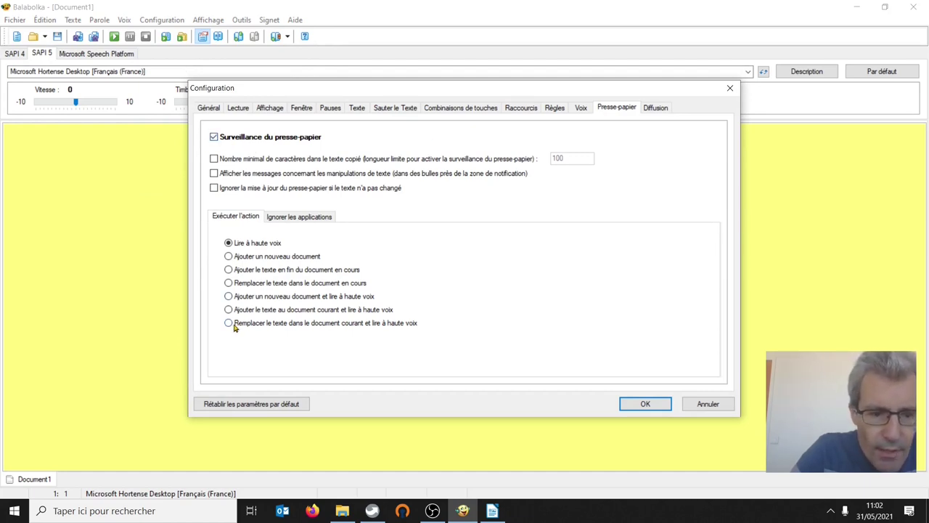
click(645, 404)
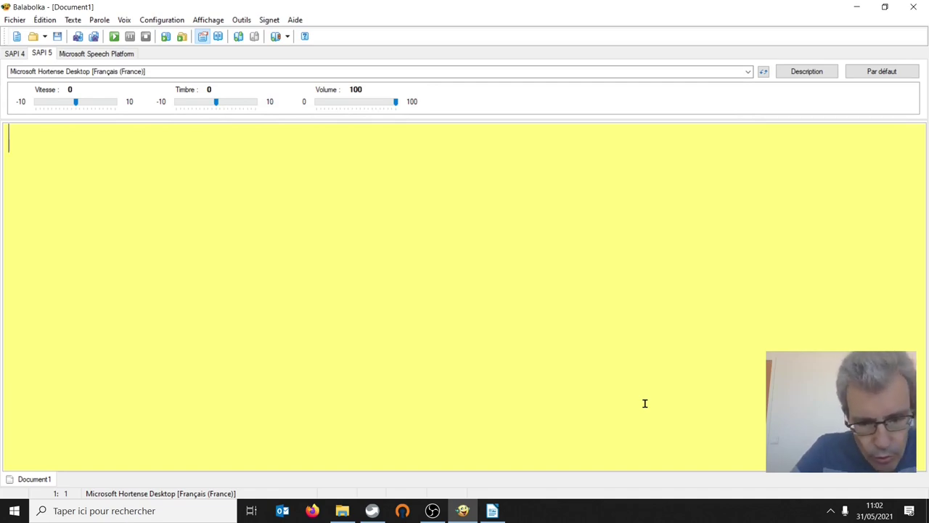
Step: Close Balabolka and strike through the item "paramétrer balabolka" in the Writer outline
click(913, 6)
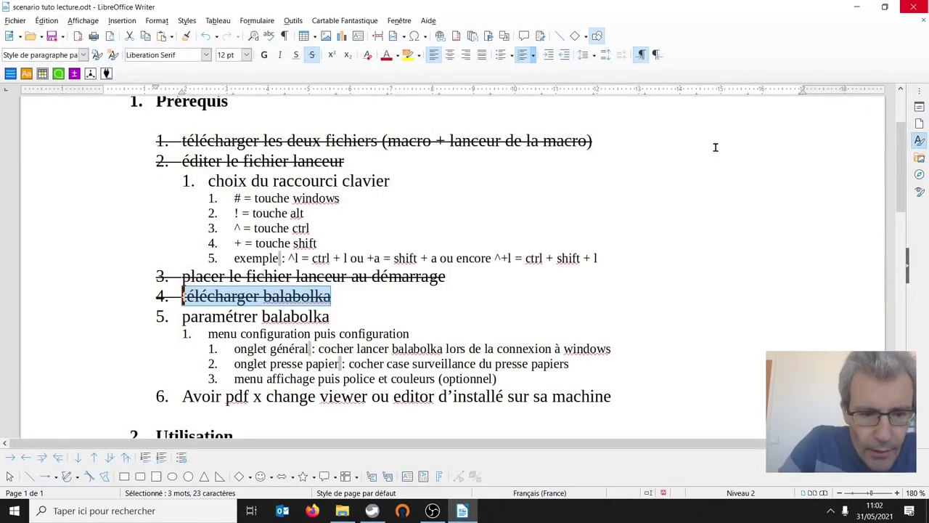
drag(332, 316, 168, 318)
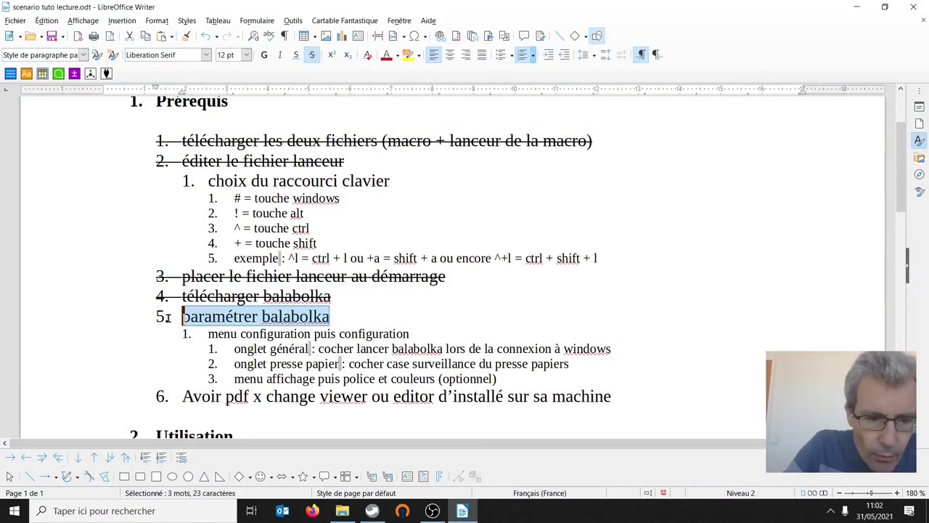
click(312, 56)
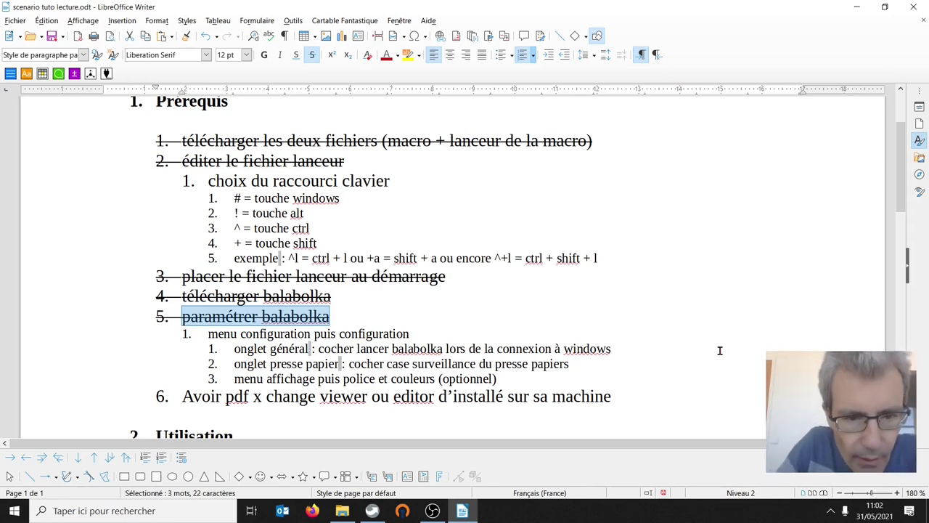
Step: Switch to the macro folder in File Explorer and run the script lancement macro_lecture.ahk
click(858, 8)
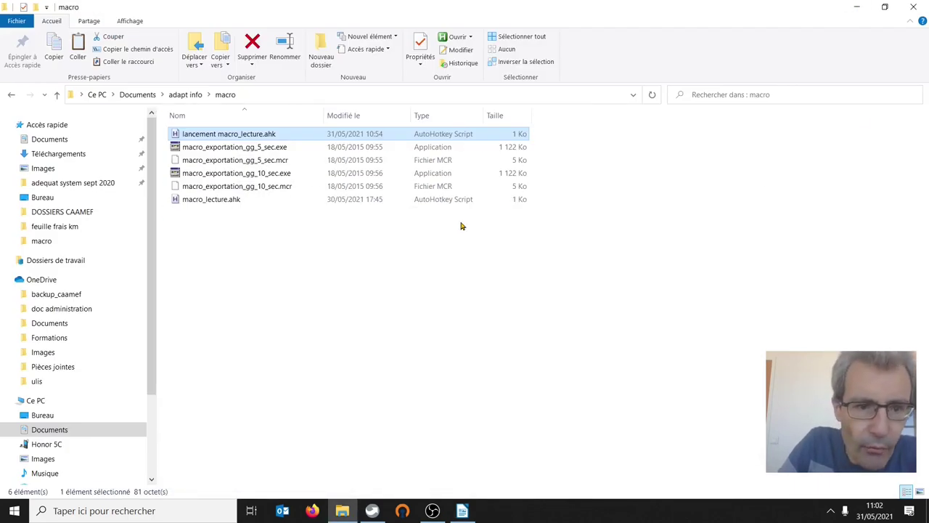
double_click(211, 136)
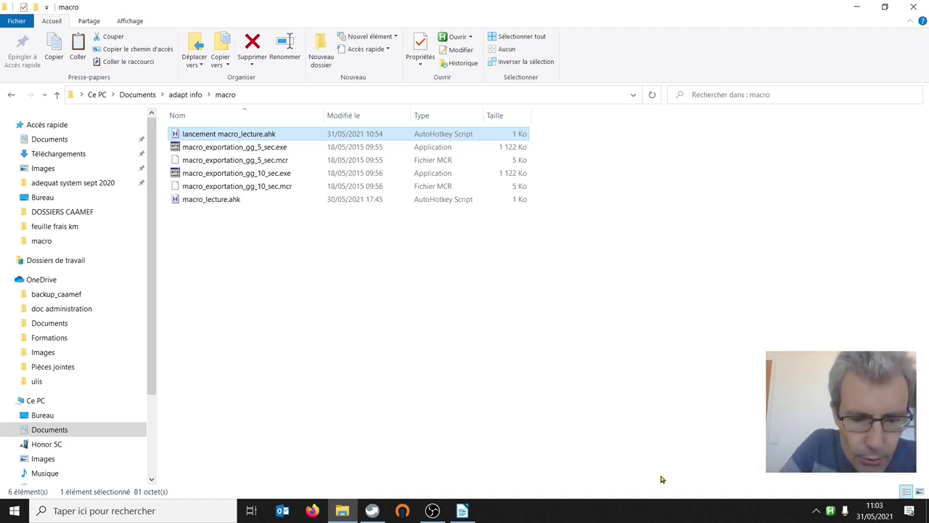
mouse_move(463, 511)
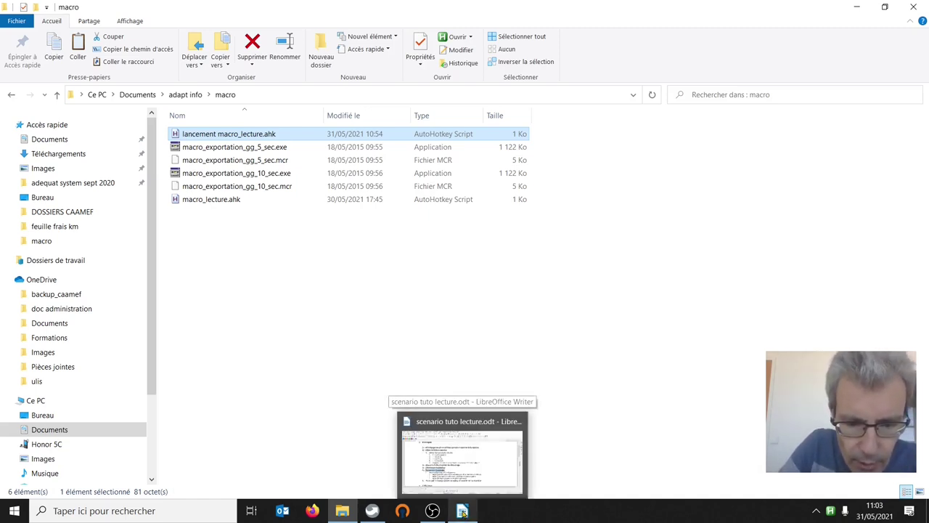
Step: Start Balabolka from the PortableApps launcher and close the macro folder window
click(831, 511)
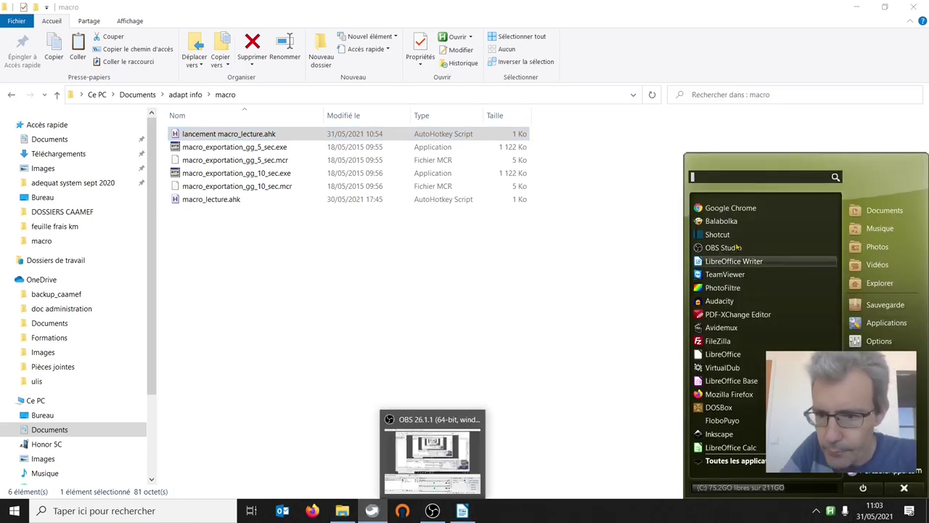
right_click(718, 221)
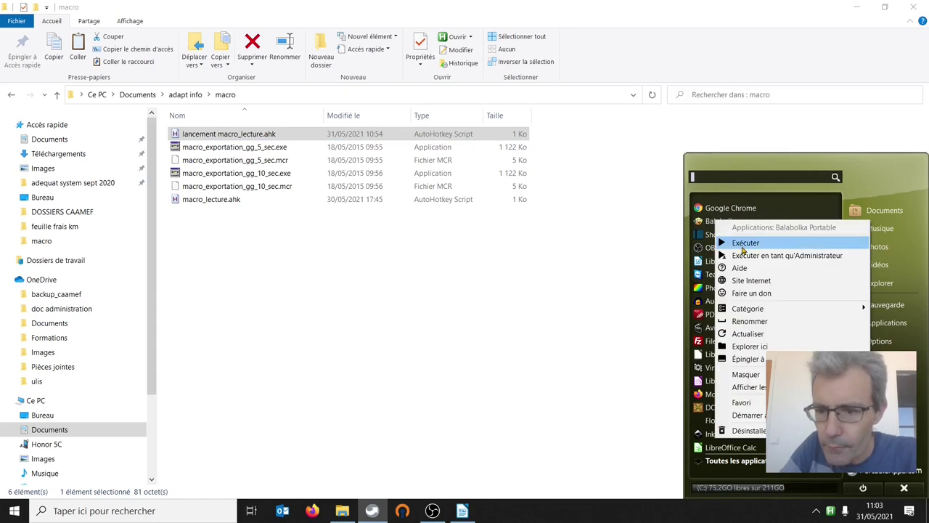
click(744, 244)
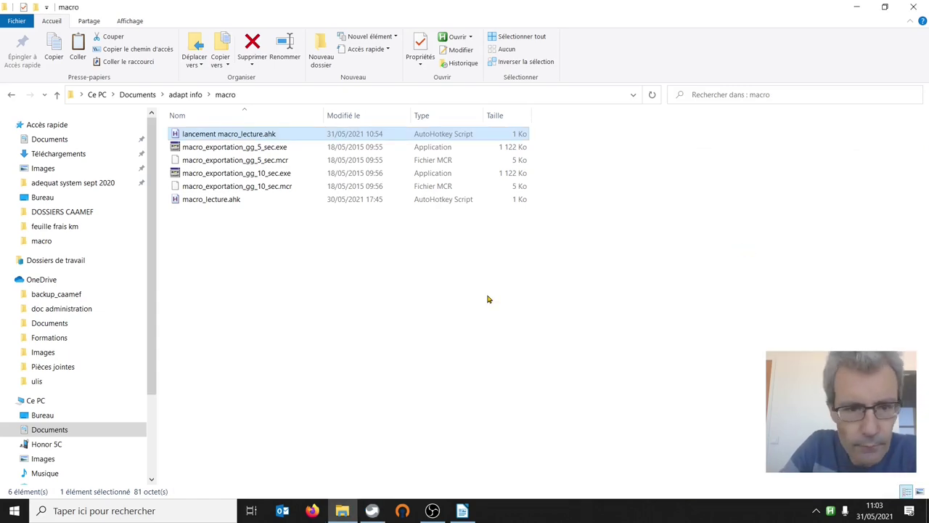
click(913, 5)
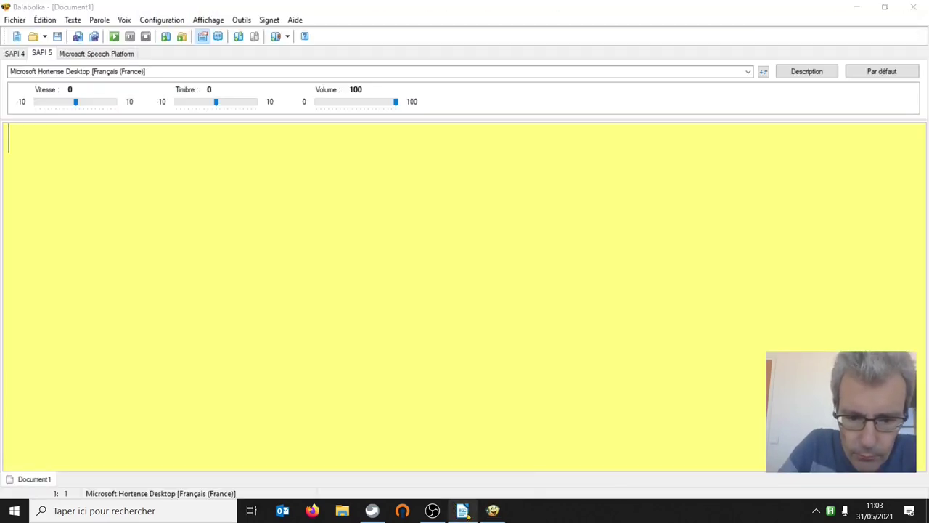
Step: Minimise Balabolka and check the hidden notification-area icons for Balabolka and the AutoHotkey script
click(855, 10)
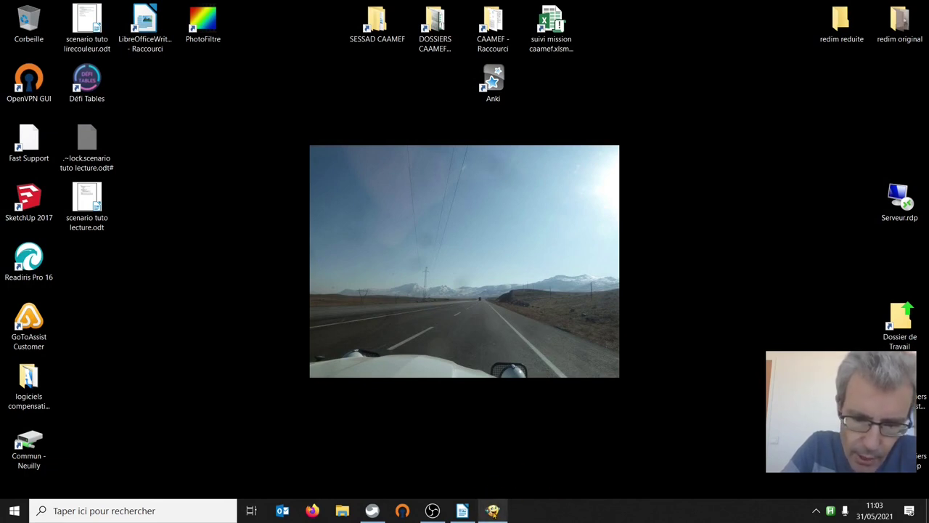
mouse_move(495, 515)
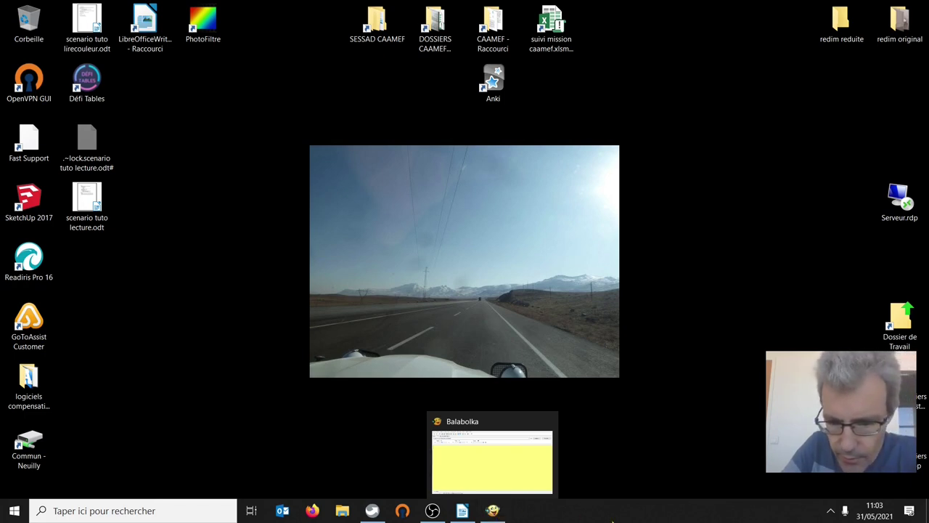
click(832, 511)
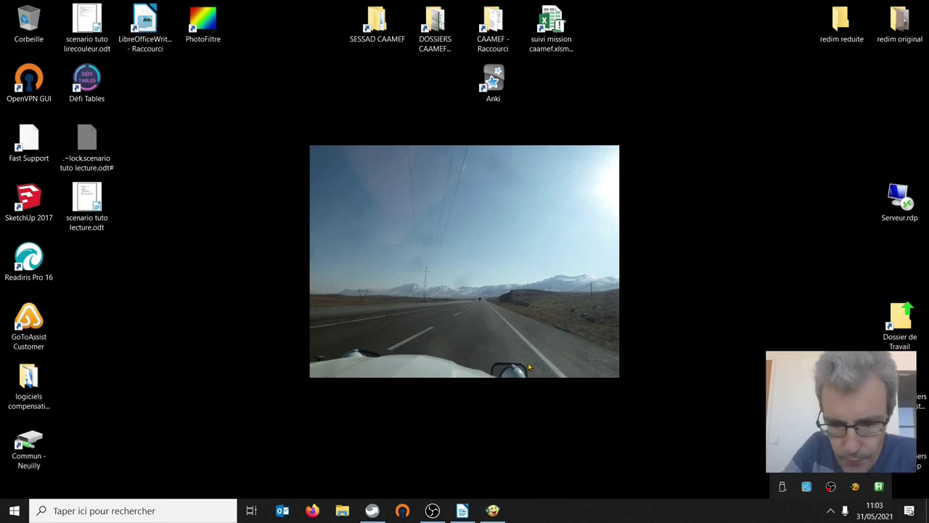
Step: Return to the Writer outline and strike through the item "Avoir pdf x change viewer ou editor d'installé sur sa machine"
click(462, 510)
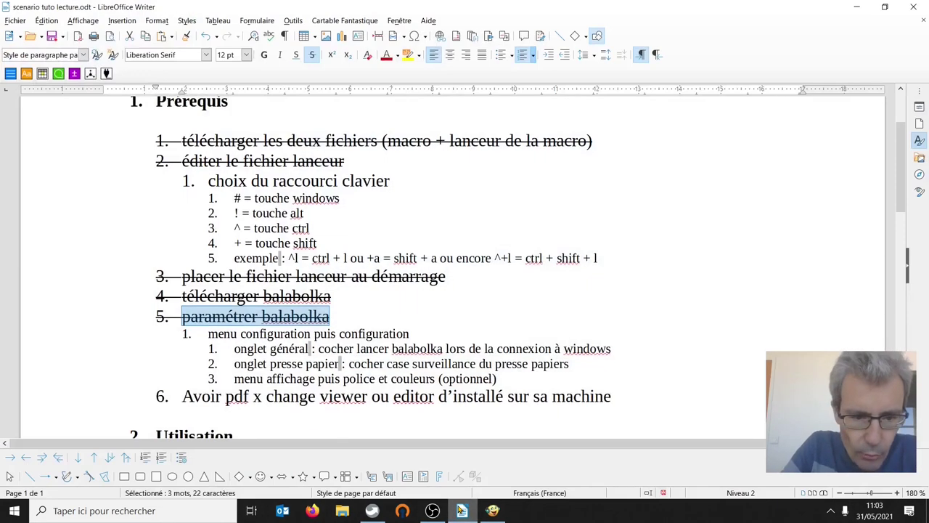
scroll(199, 293, down, 10)
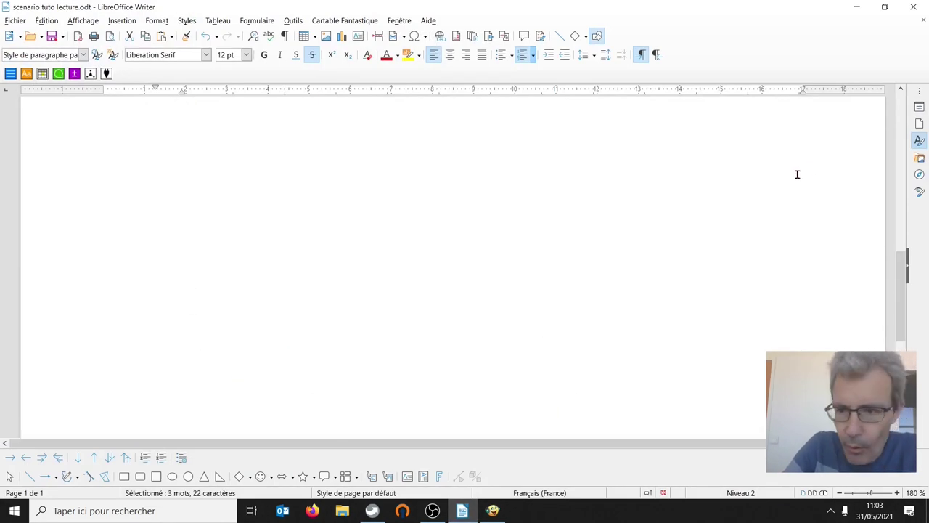
scroll(900, 291, up, 8)
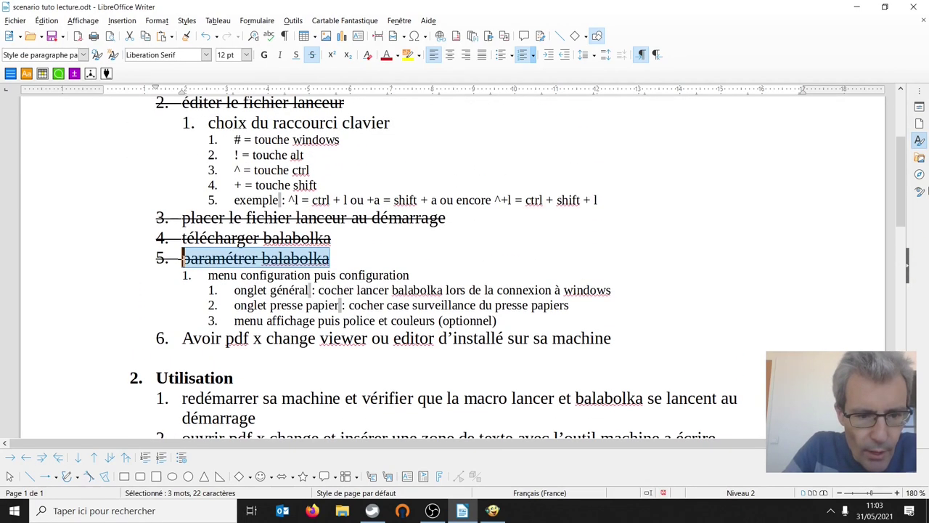
click(182, 339)
drag(183, 338, 613, 338)
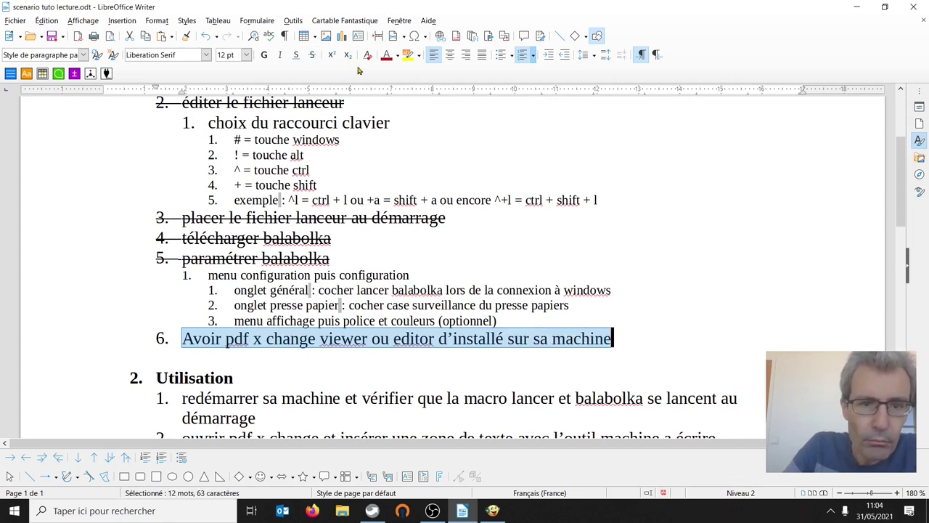
click(312, 55)
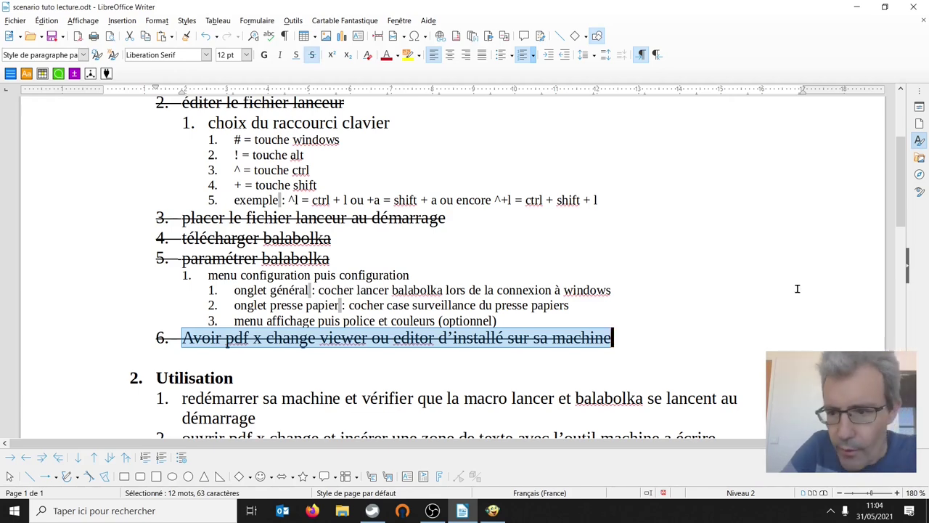
Step: Correct "macro lancer" to "macro lanceur" in the first item under "Utilisation"
drag(898, 184, 907, 211)
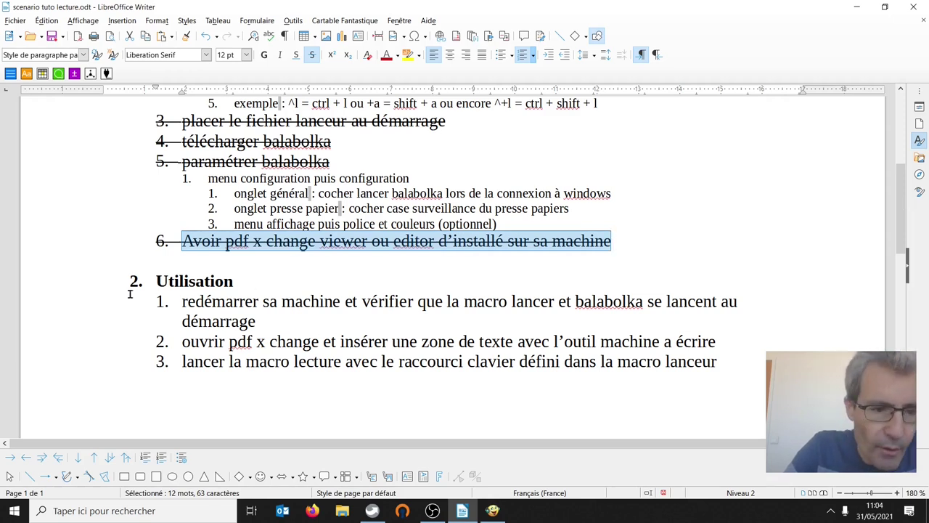
drag(123, 280, 247, 282)
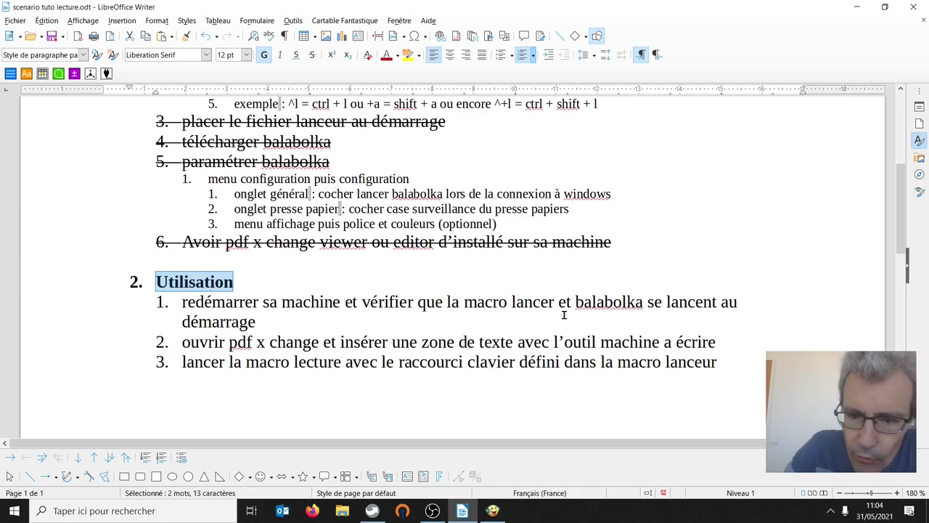
drag(549, 304, 571, 373)
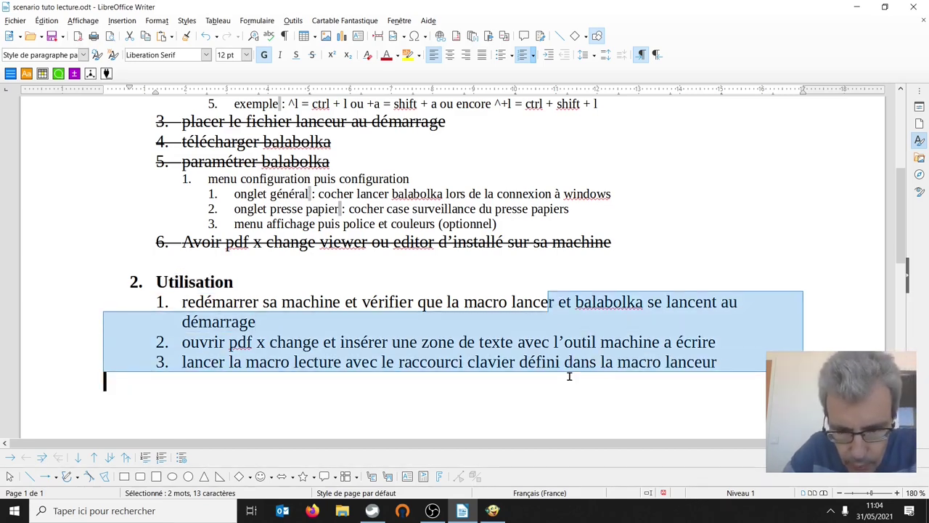
click(548, 304)
text(u)
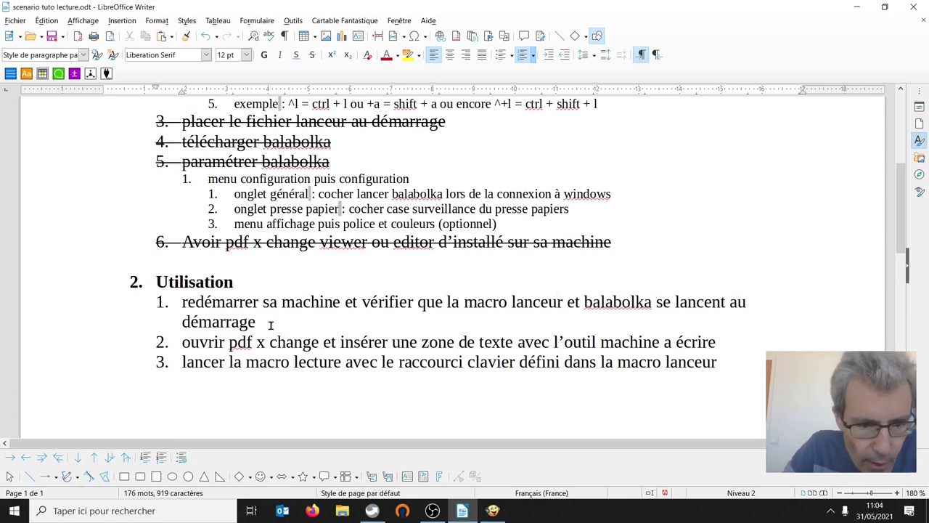
Step: Strike through the first item under "Utilisation", about restarting the machine and checking that the macro lanceur and balabolka start
drag(269, 325, 182, 302)
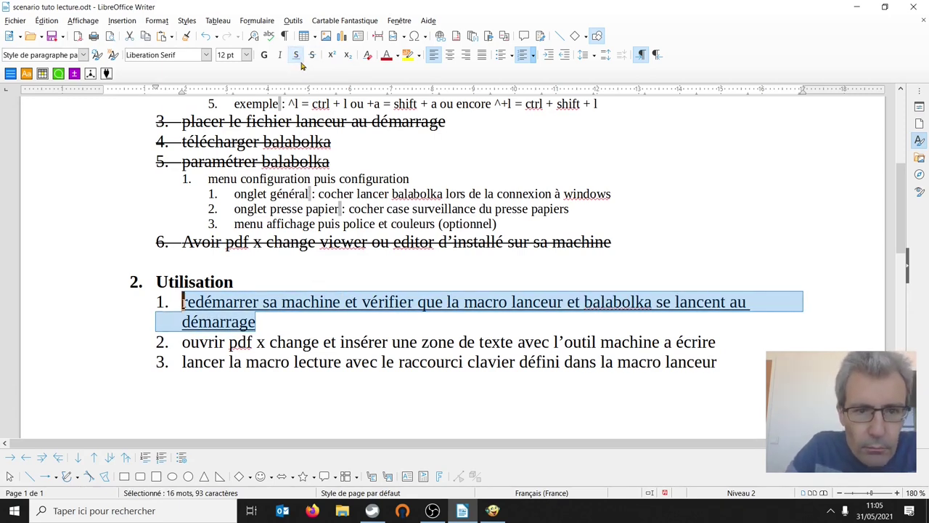
click(312, 55)
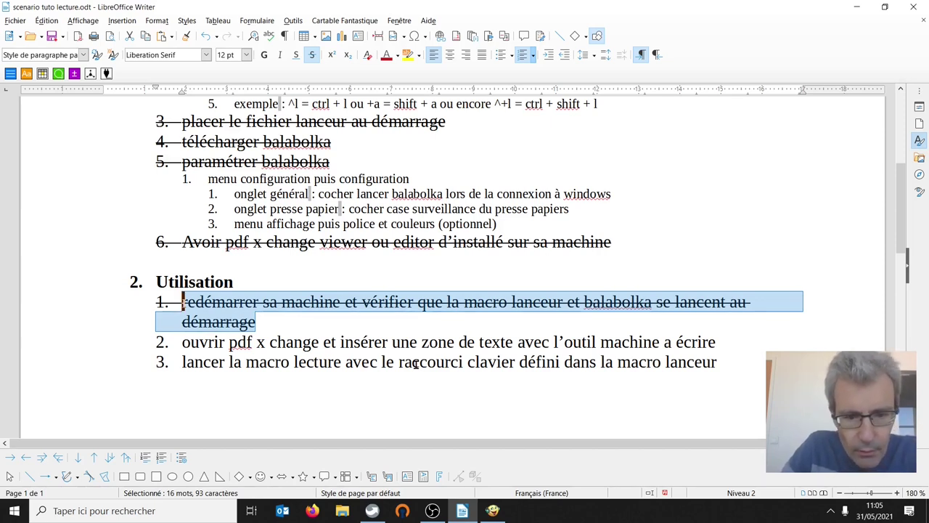
Step: Search Windows for "pdf" and open La-capsule-126-ne-repond-plus.pdf in PDF-XChange Editor
click(126, 510)
text(pdf)
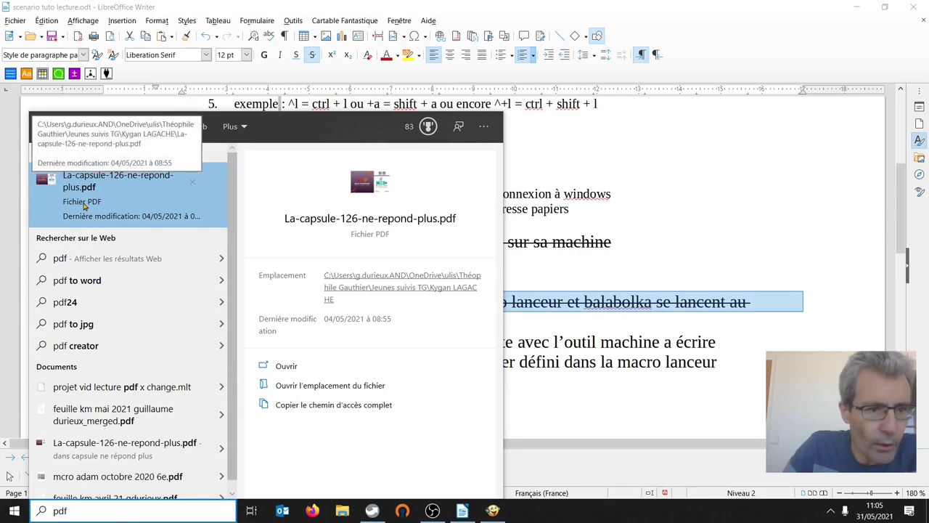
click(83, 205)
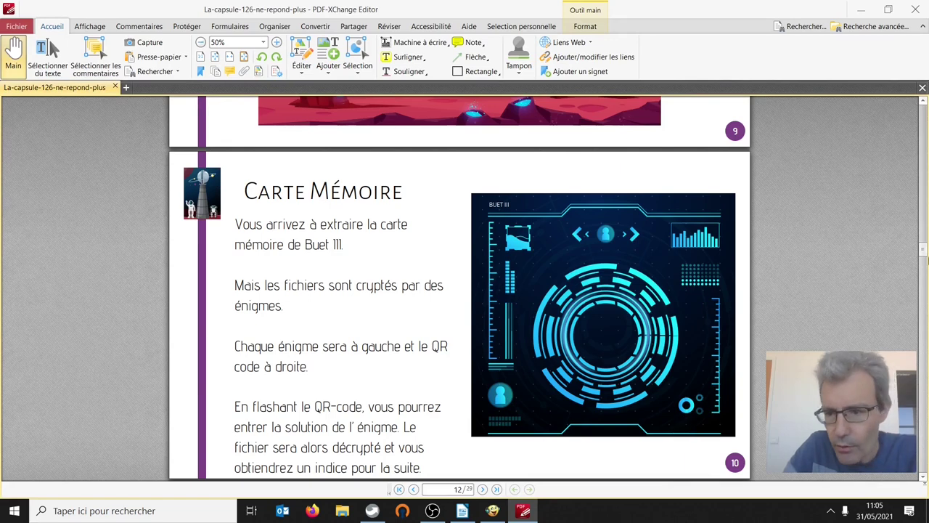
Step: Place a typewriter text box (Machine à écrire) beside the "Carte Mémoire" heading and enlarge its font to 38 pt
mouse_move(924, 250)
mouse_down()
mouse_move(924, 240)
mouse_move(925, 252)
mouse_up()
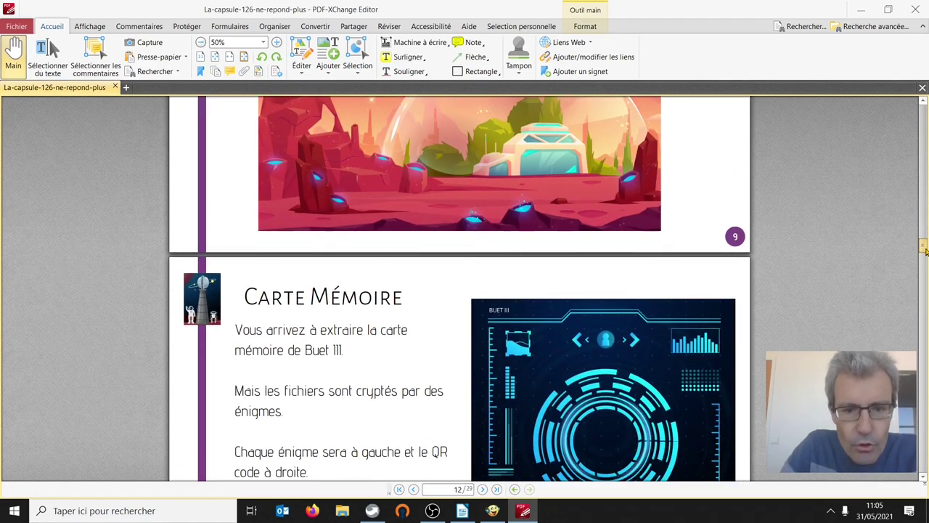
click(396, 44)
click(436, 279)
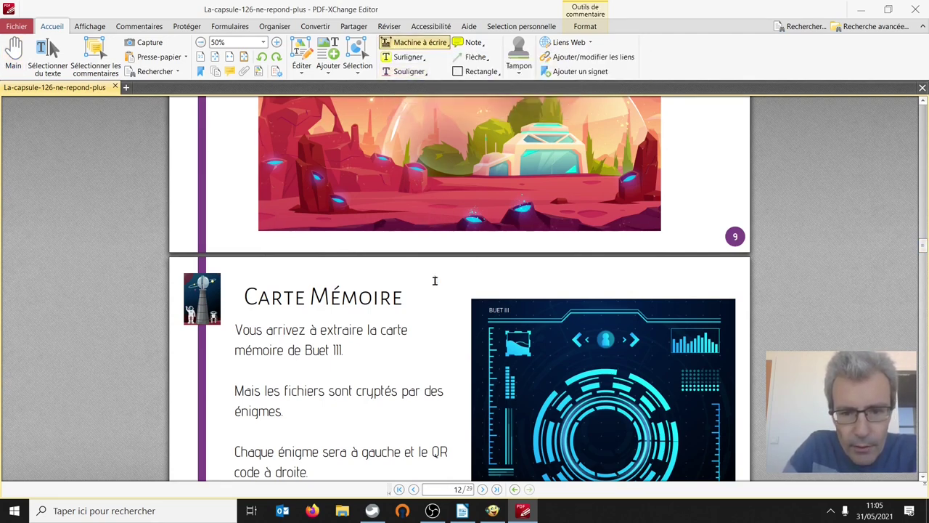
click(587, 29)
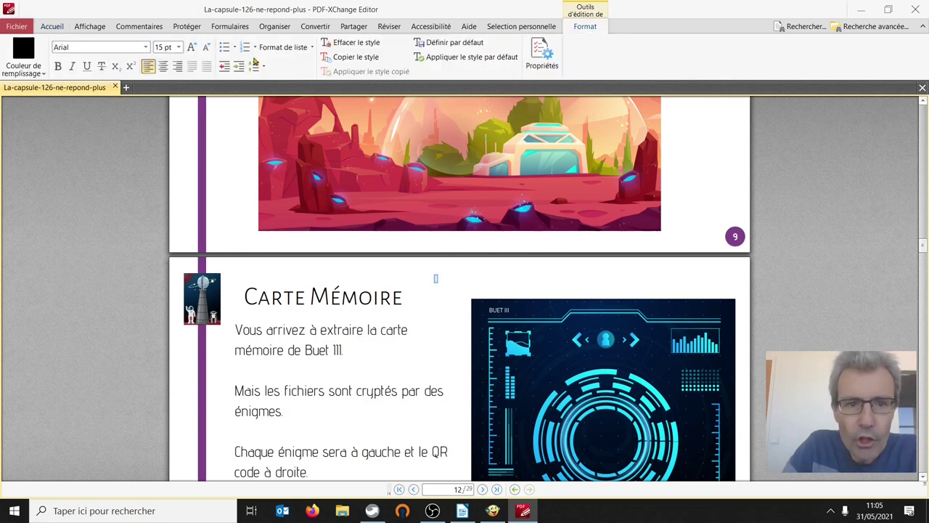
click(192, 48)
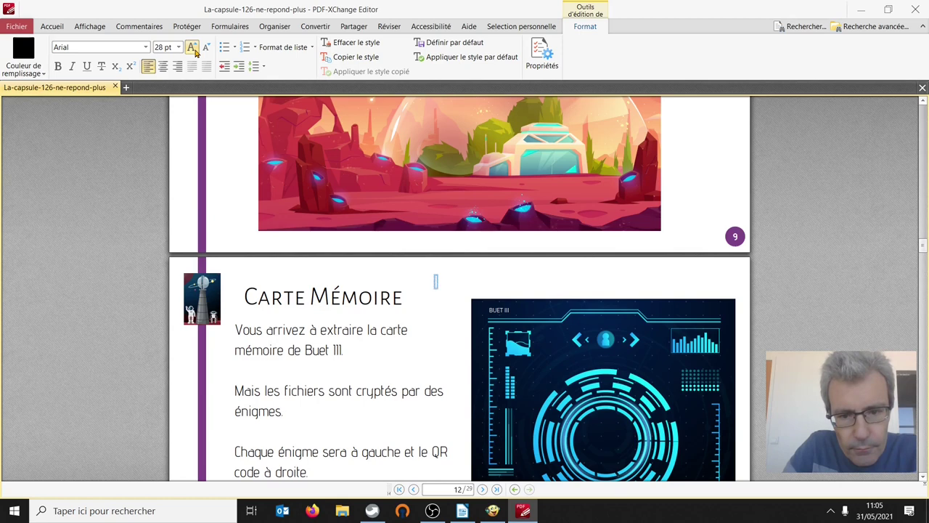
click(191, 47)
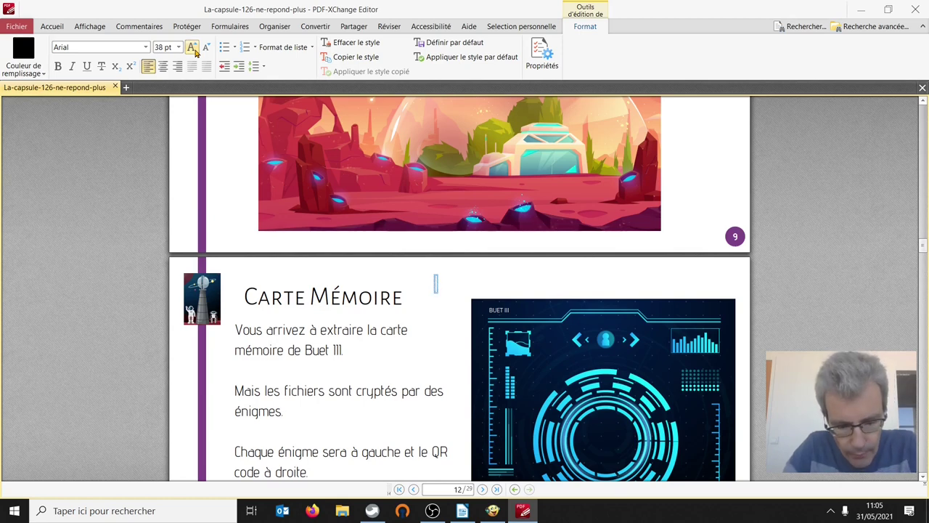
Step: Enter the text "Bonjour à" in the new text box beside the "Carte Mémoire" heading
text(Gu)
key(BackSpace)
key(BackSpace)
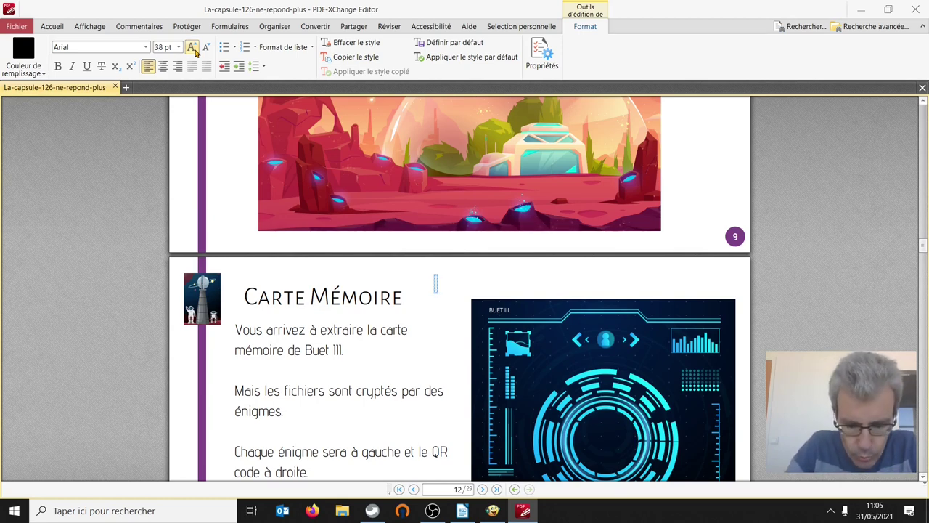
text(Bonjour à)
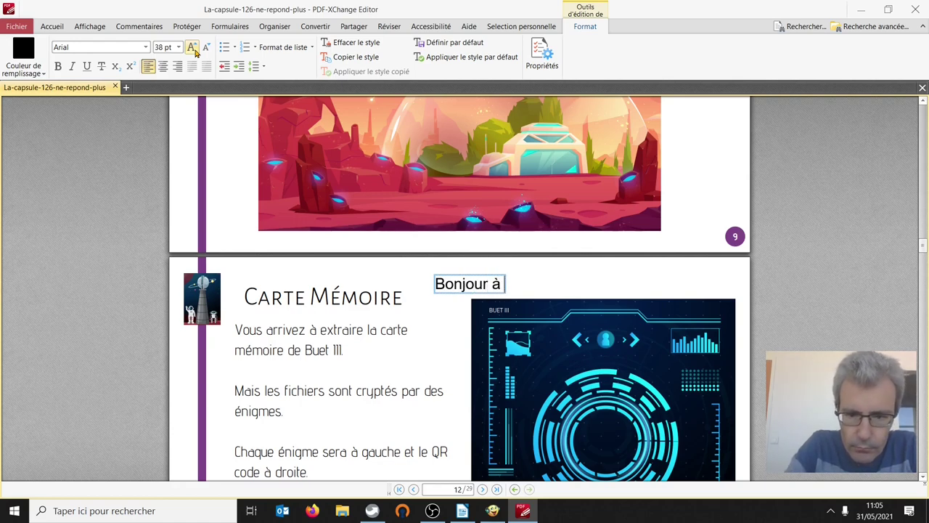